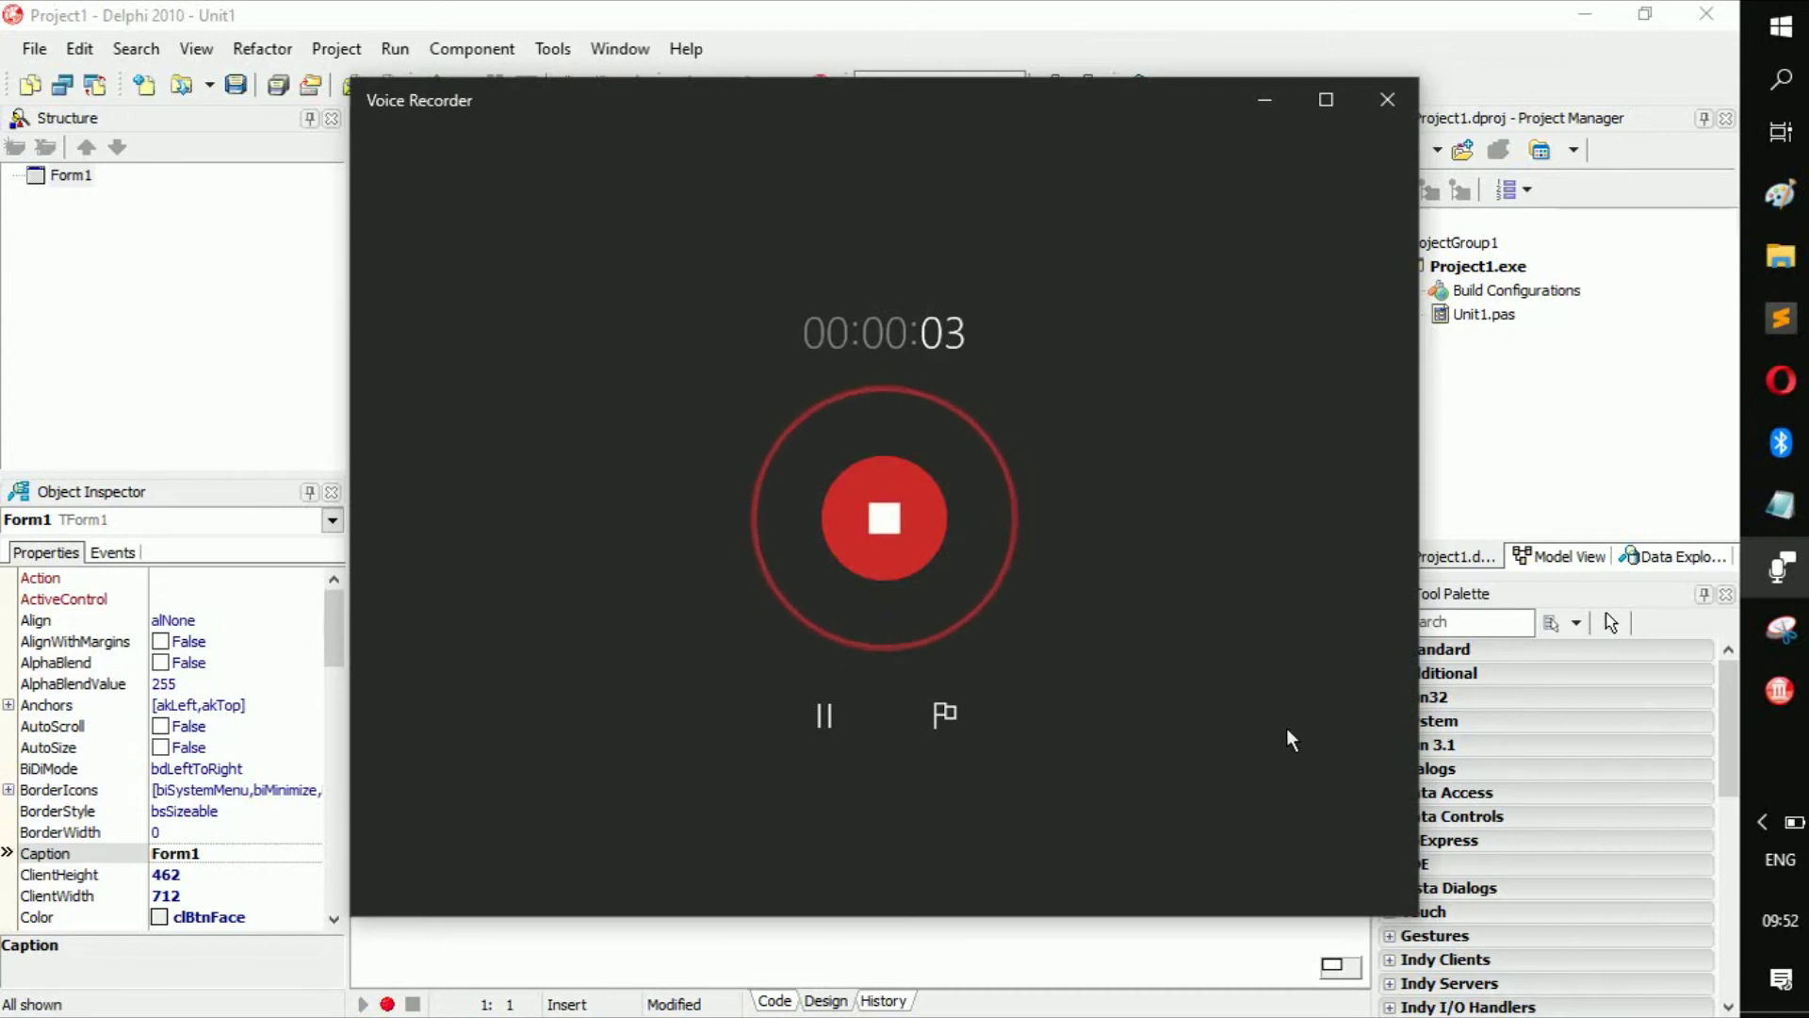
# - Minimize the Voice Recorder and shrink Form1 to about 371 by 199
pyautogui.click(1237, 110)
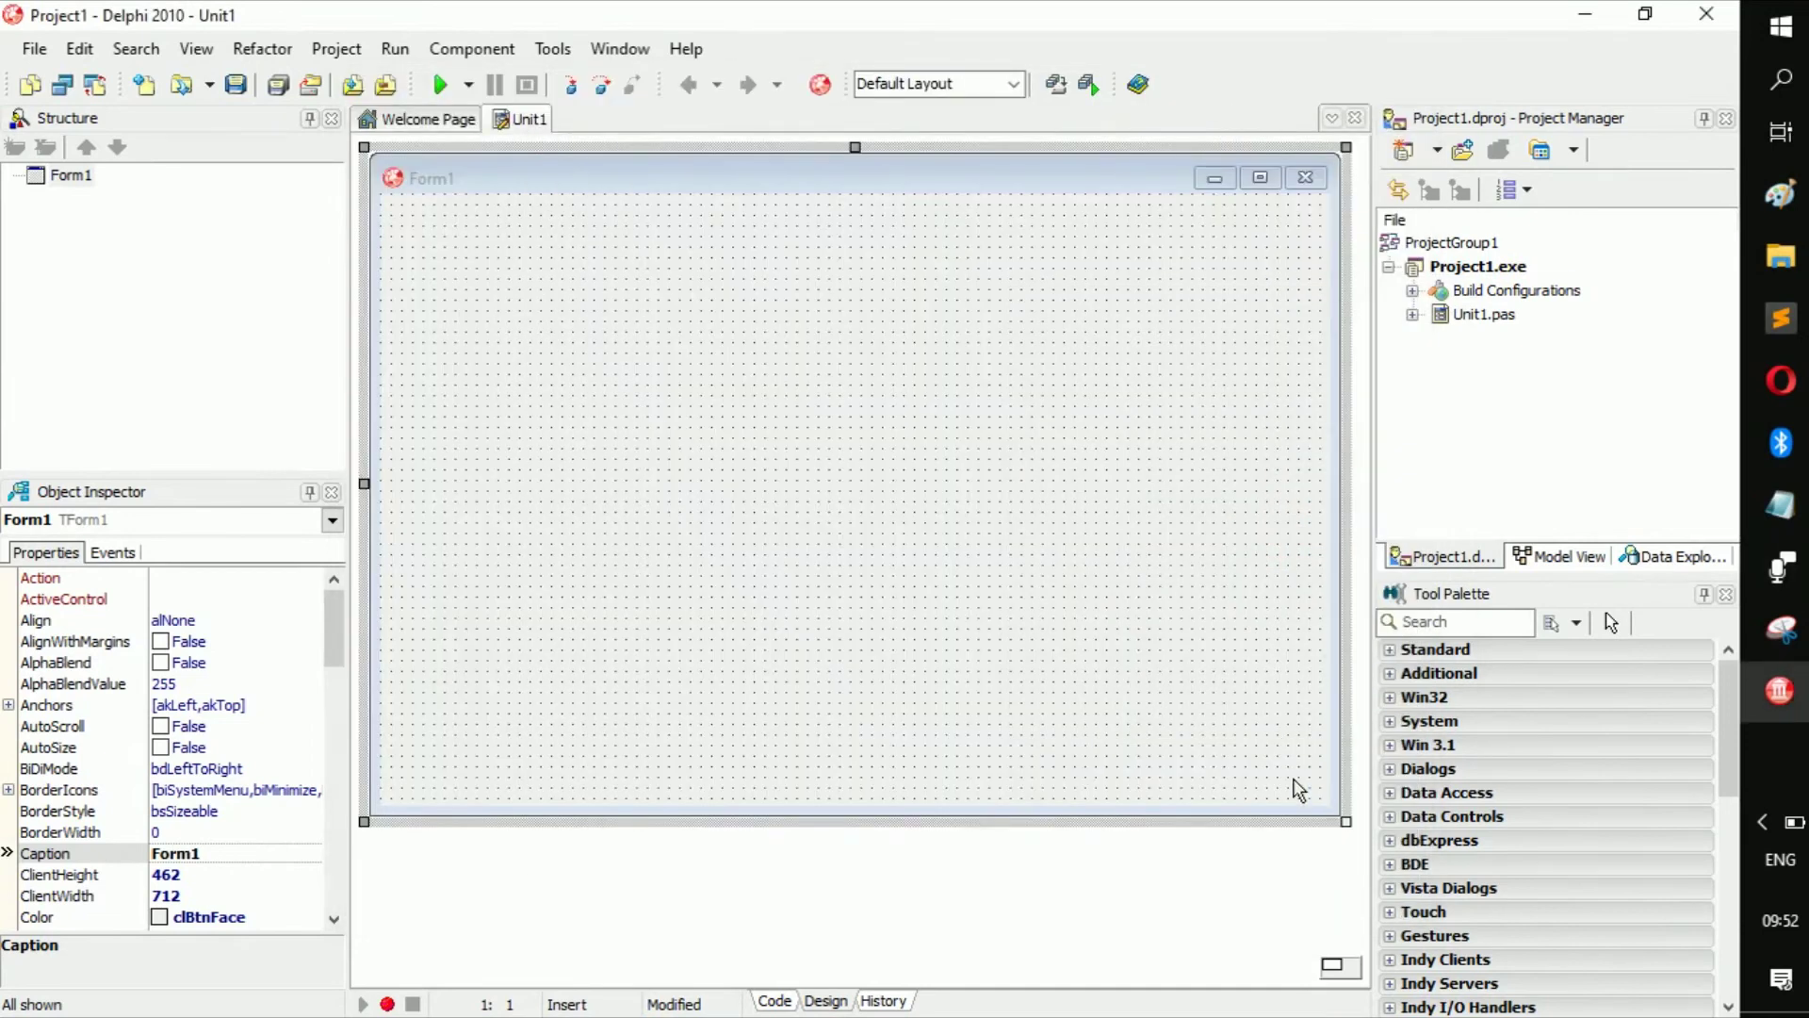
pyautogui.moveTo(719, 832)
pyautogui.mouseDown()
pyautogui.moveTo(736, 686)
pyautogui.moveTo(868, 611)
pyautogui.moveTo(880, 474)
pyautogui.mouseUp()
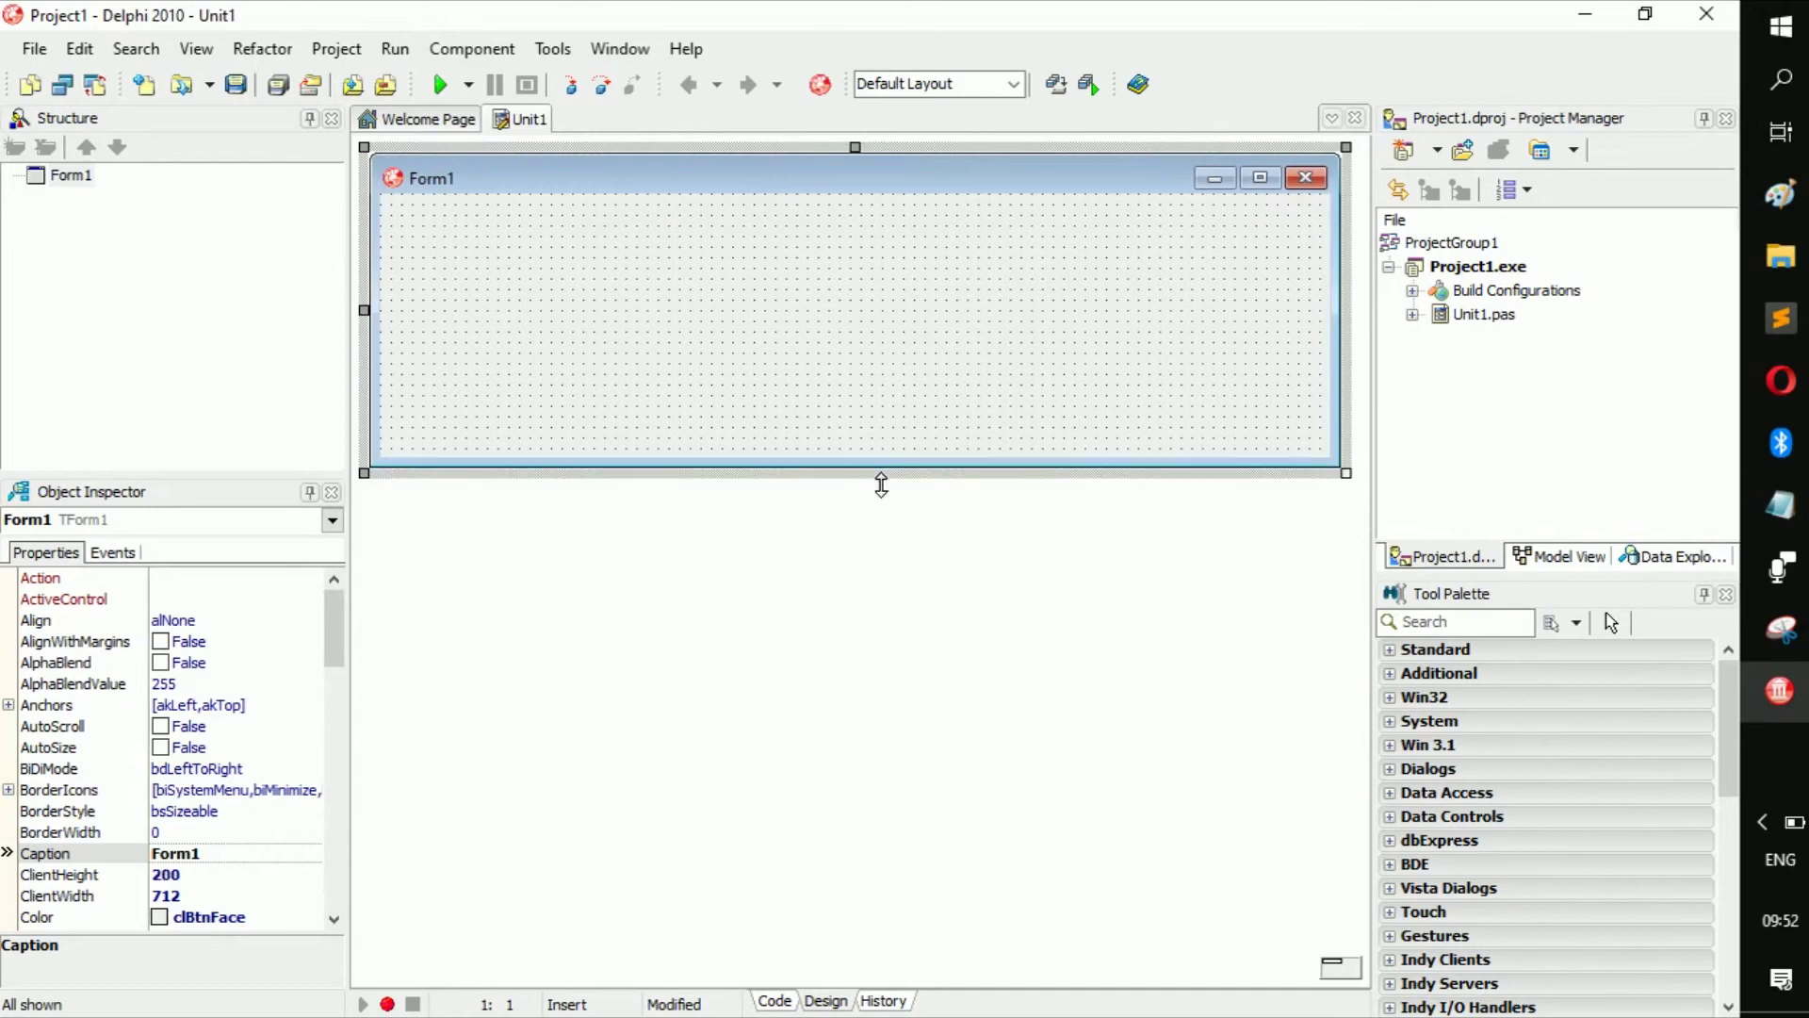
pyautogui.moveTo(1351, 356); pyautogui.dragTo(905, 344)
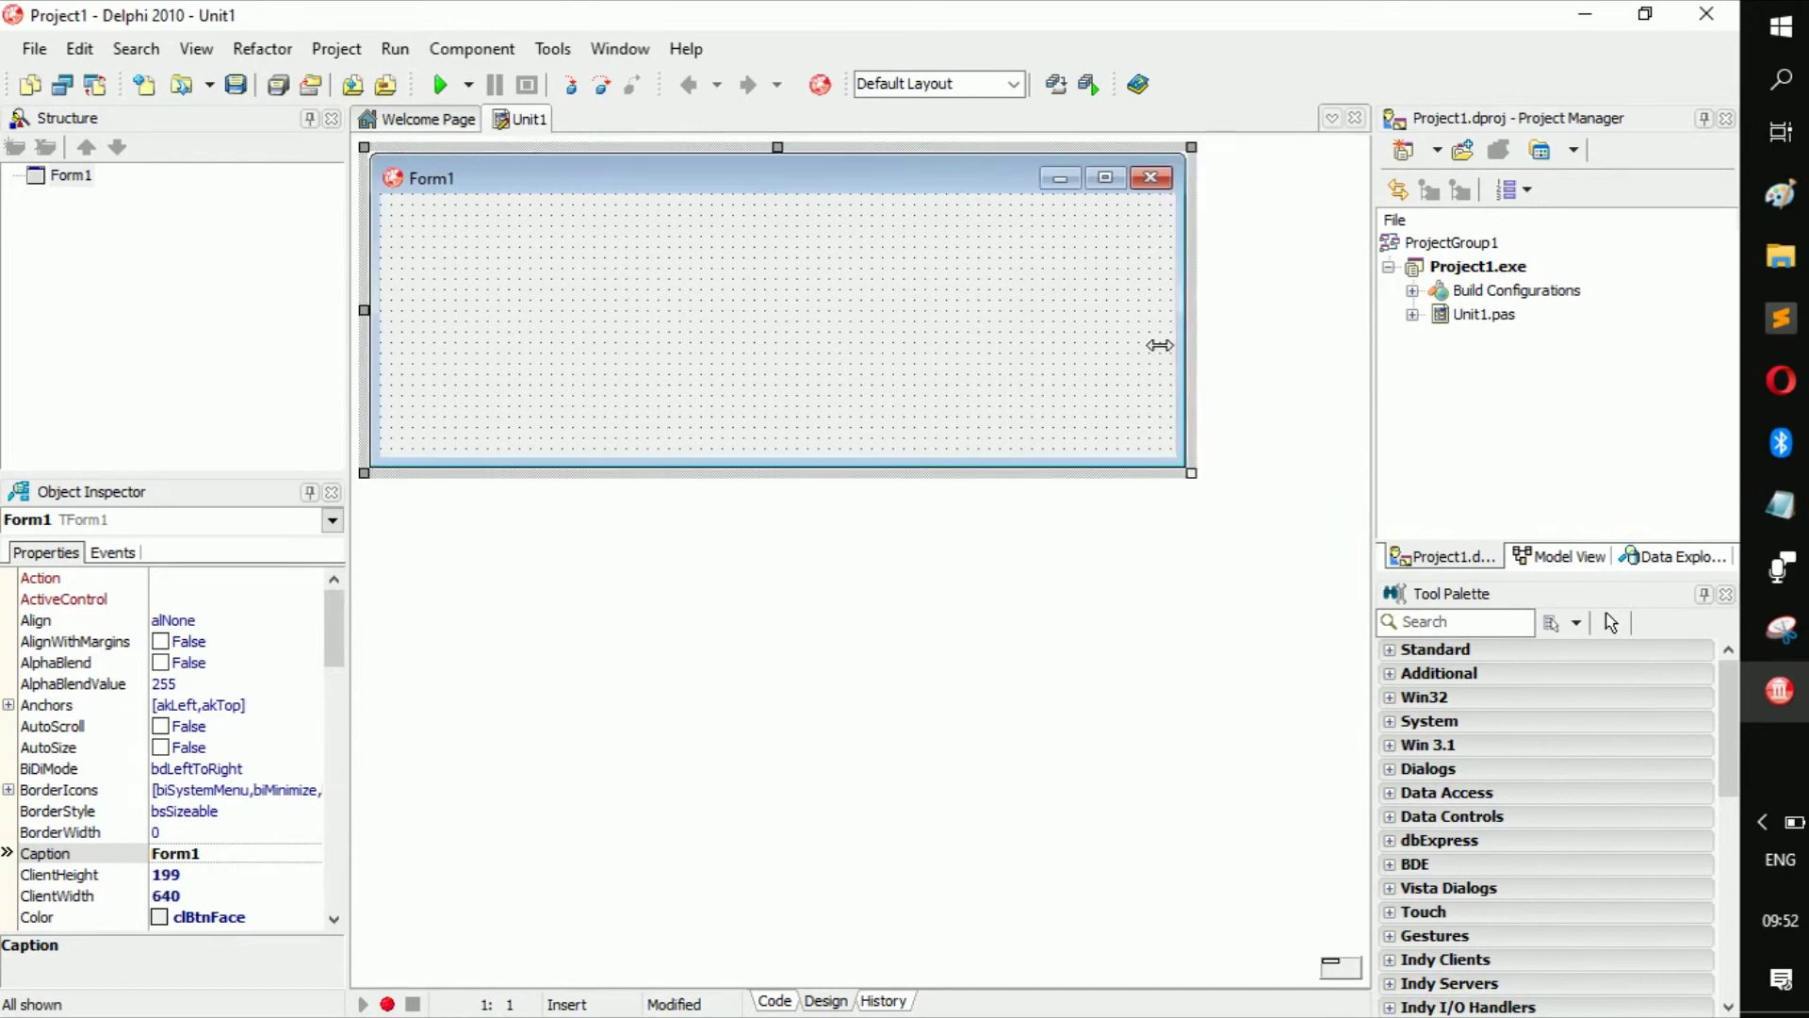
# - Add a TButton found by searching 'butt', move it top-left, and fit Form1 around it
pyautogui.click(1438, 624)
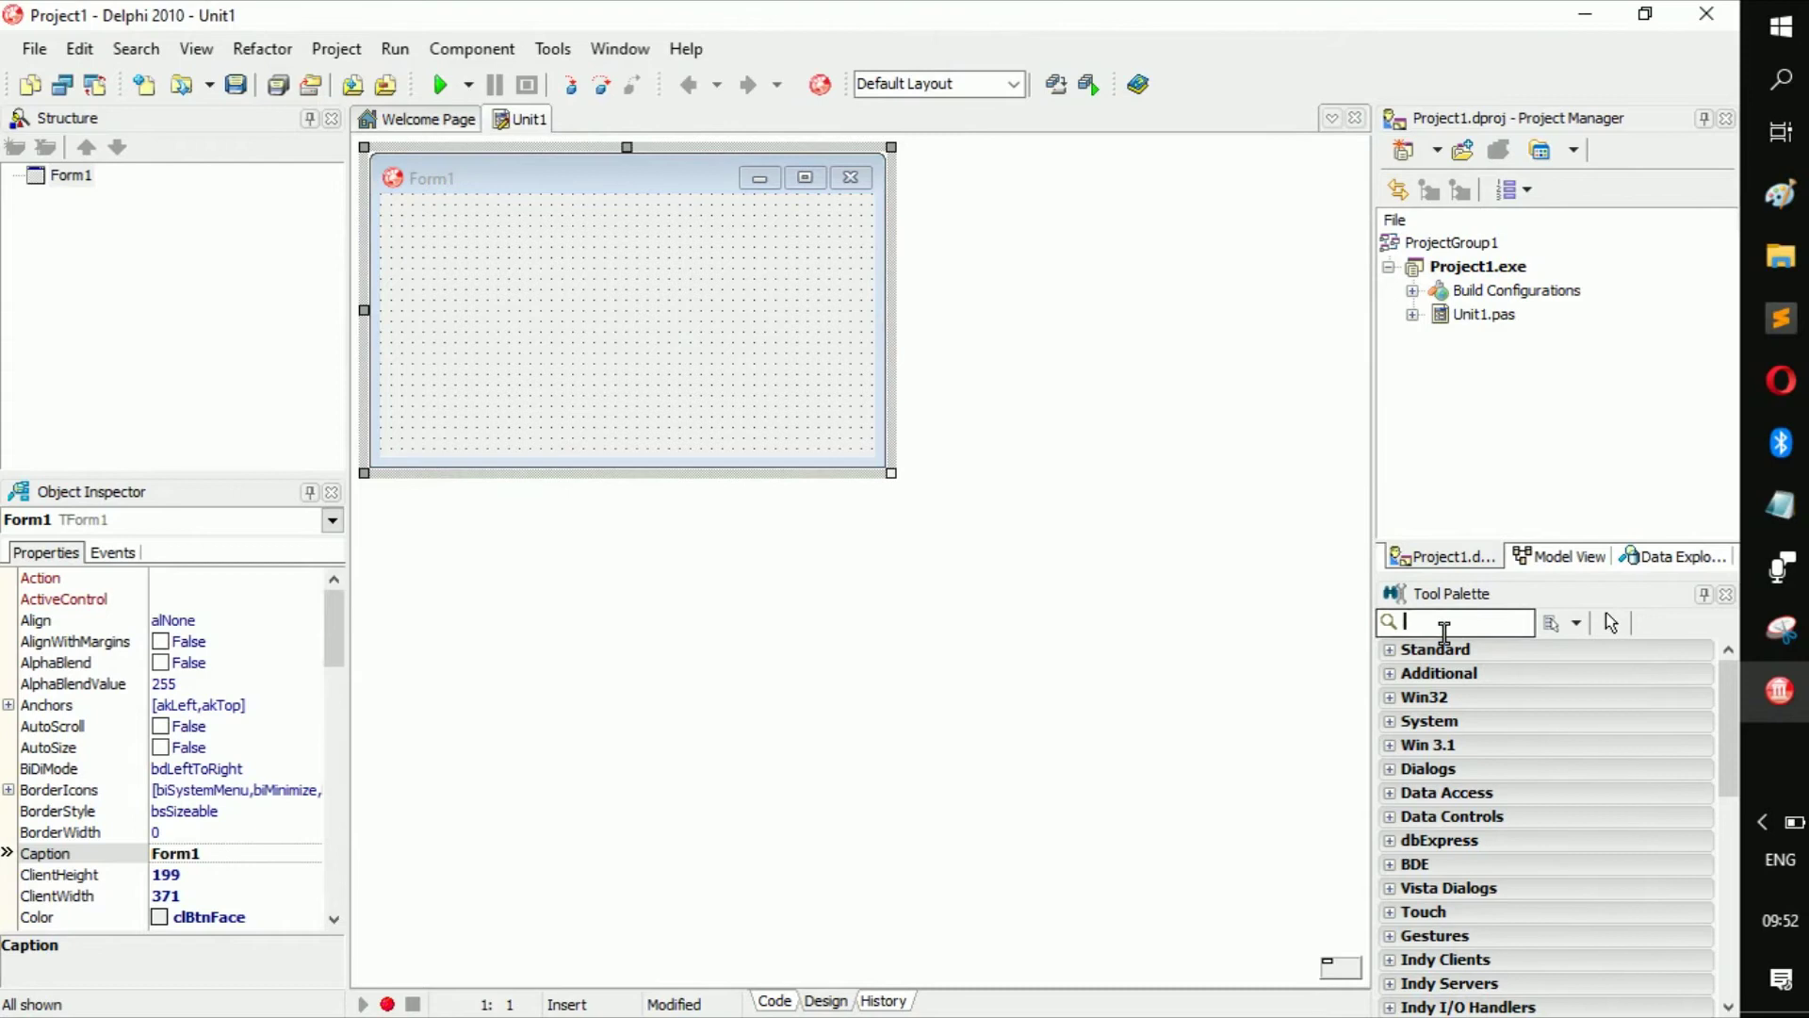
pyautogui.write('butt')
pyautogui.press('Return')
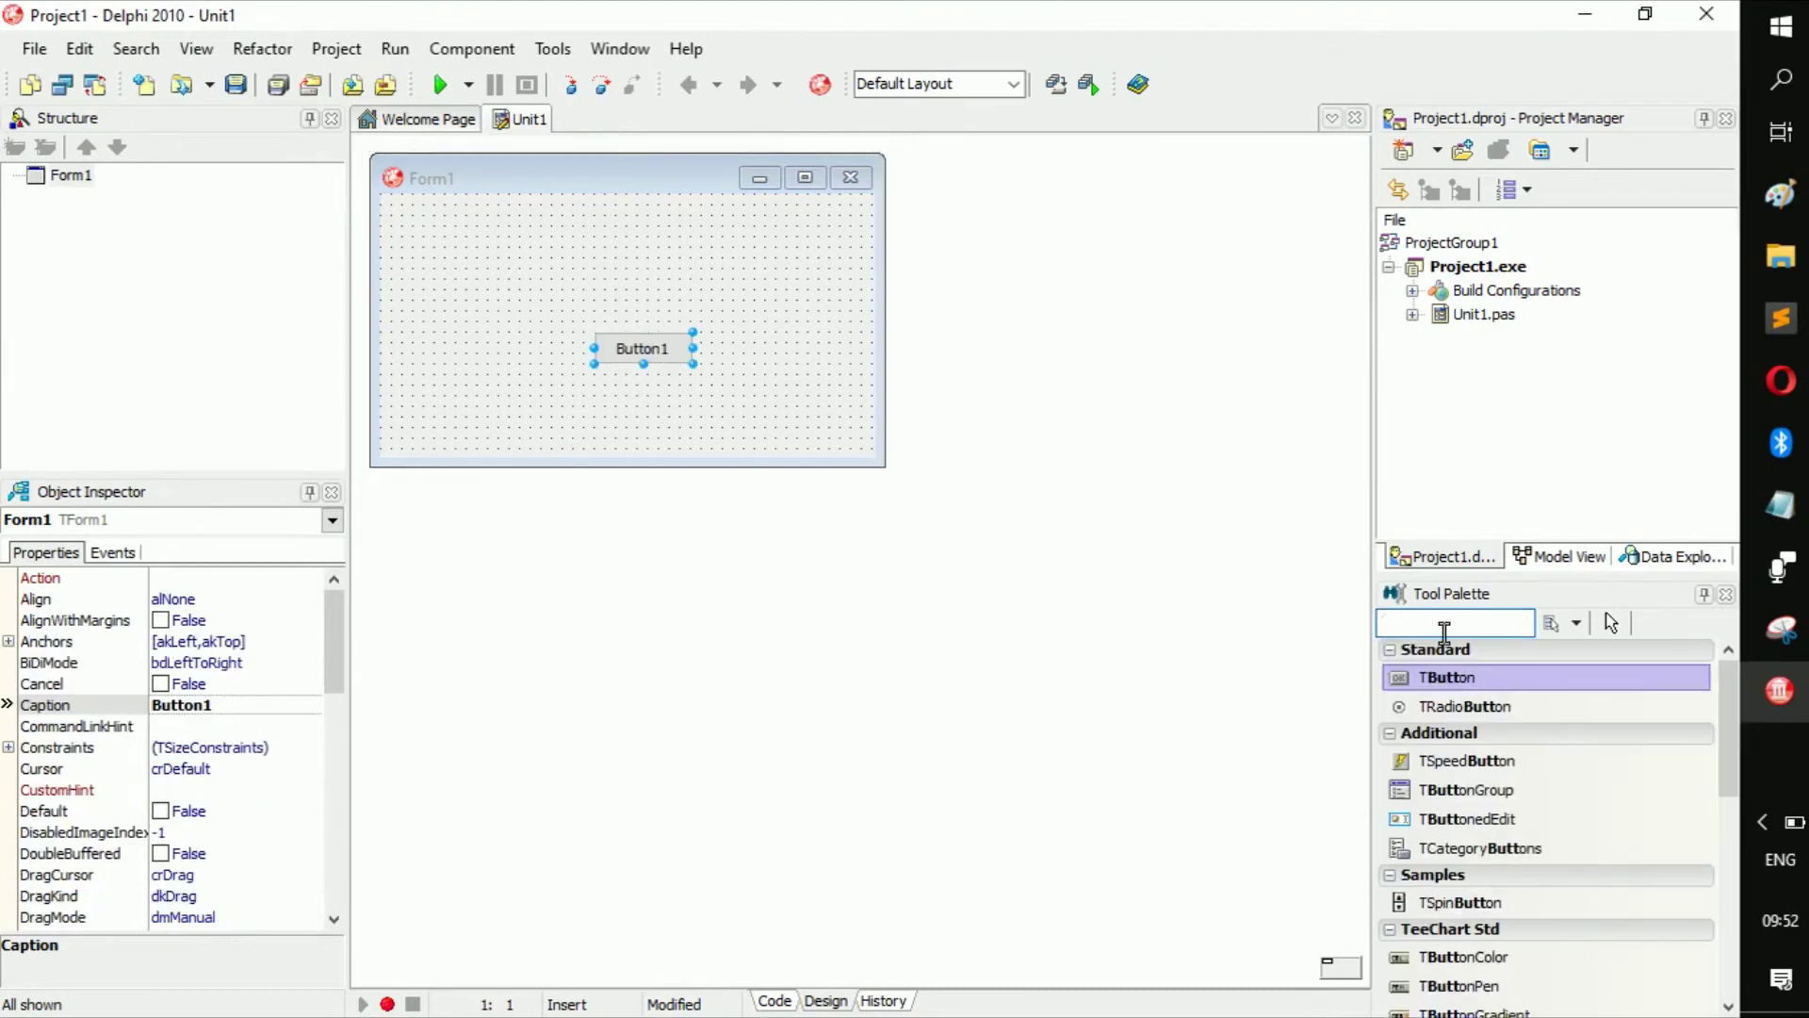
pyautogui.moveTo(639, 340)
pyautogui.mouseDown()
pyautogui.moveTo(468, 228)
pyautogui.moveTo(606, 378)
pyautogui.mouseUp()
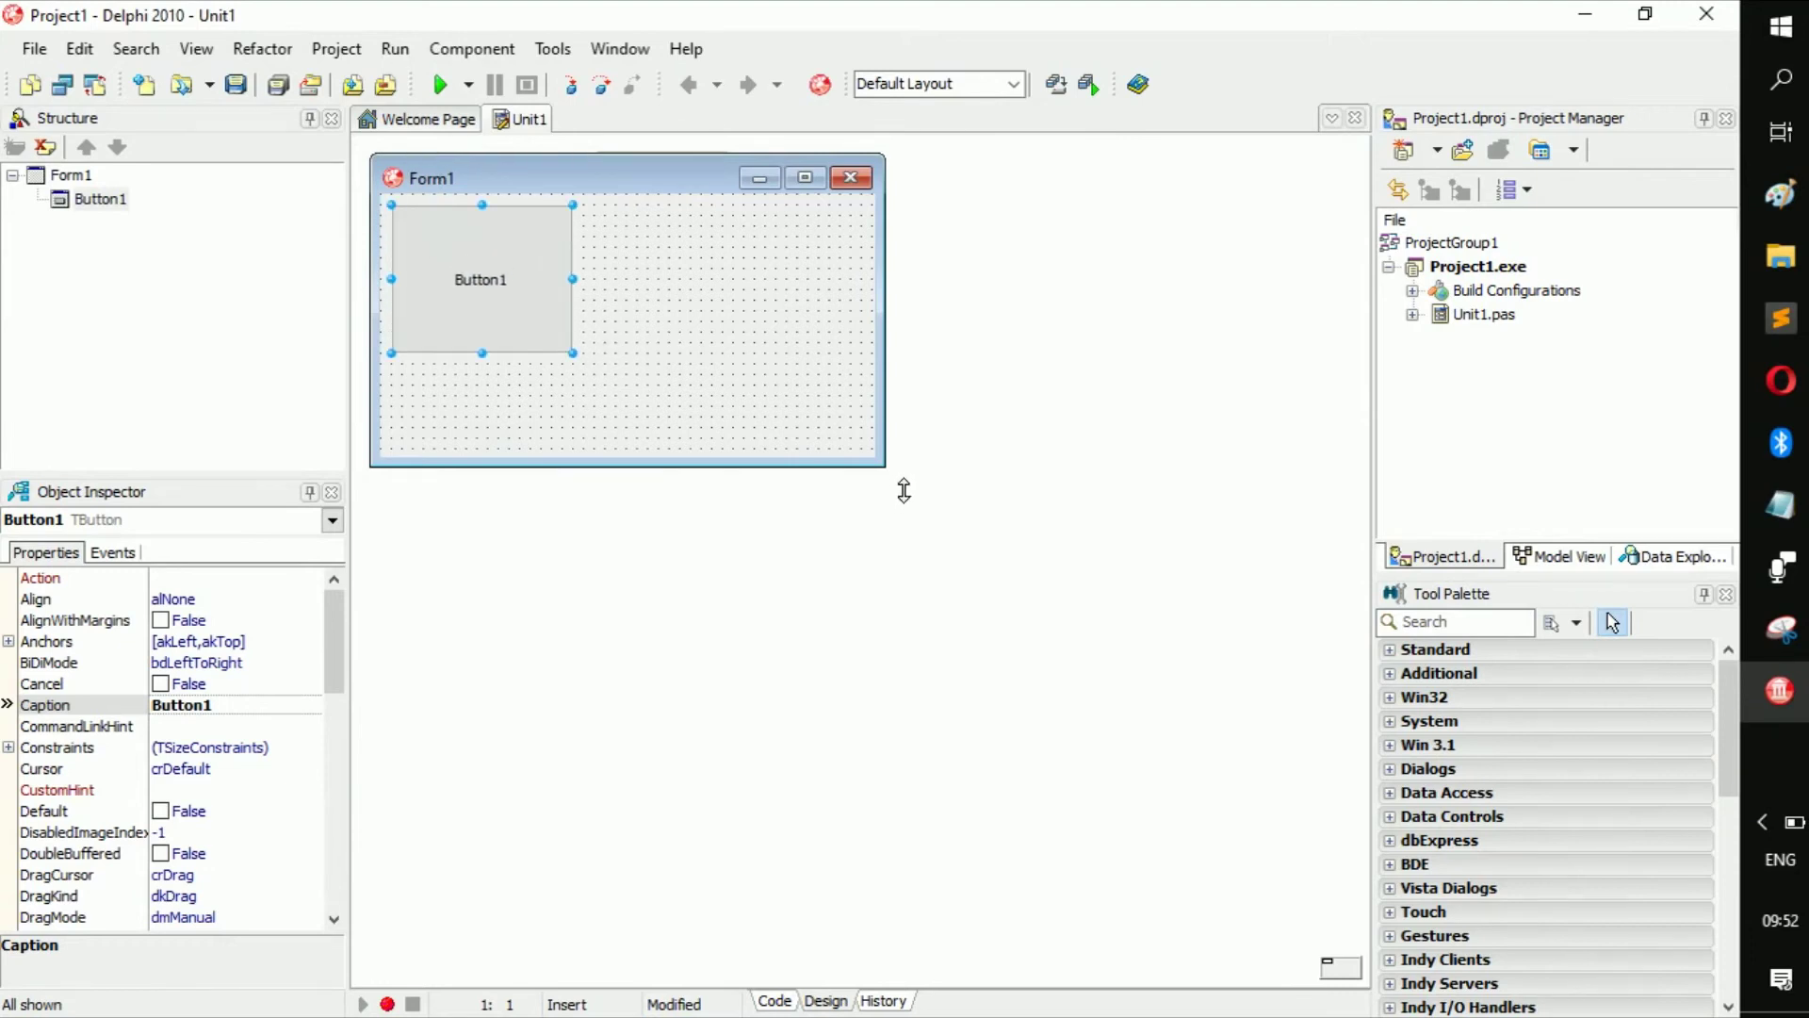
pyautogui.moveTo(899, 489); pyautogui.dragTo(639, 413)
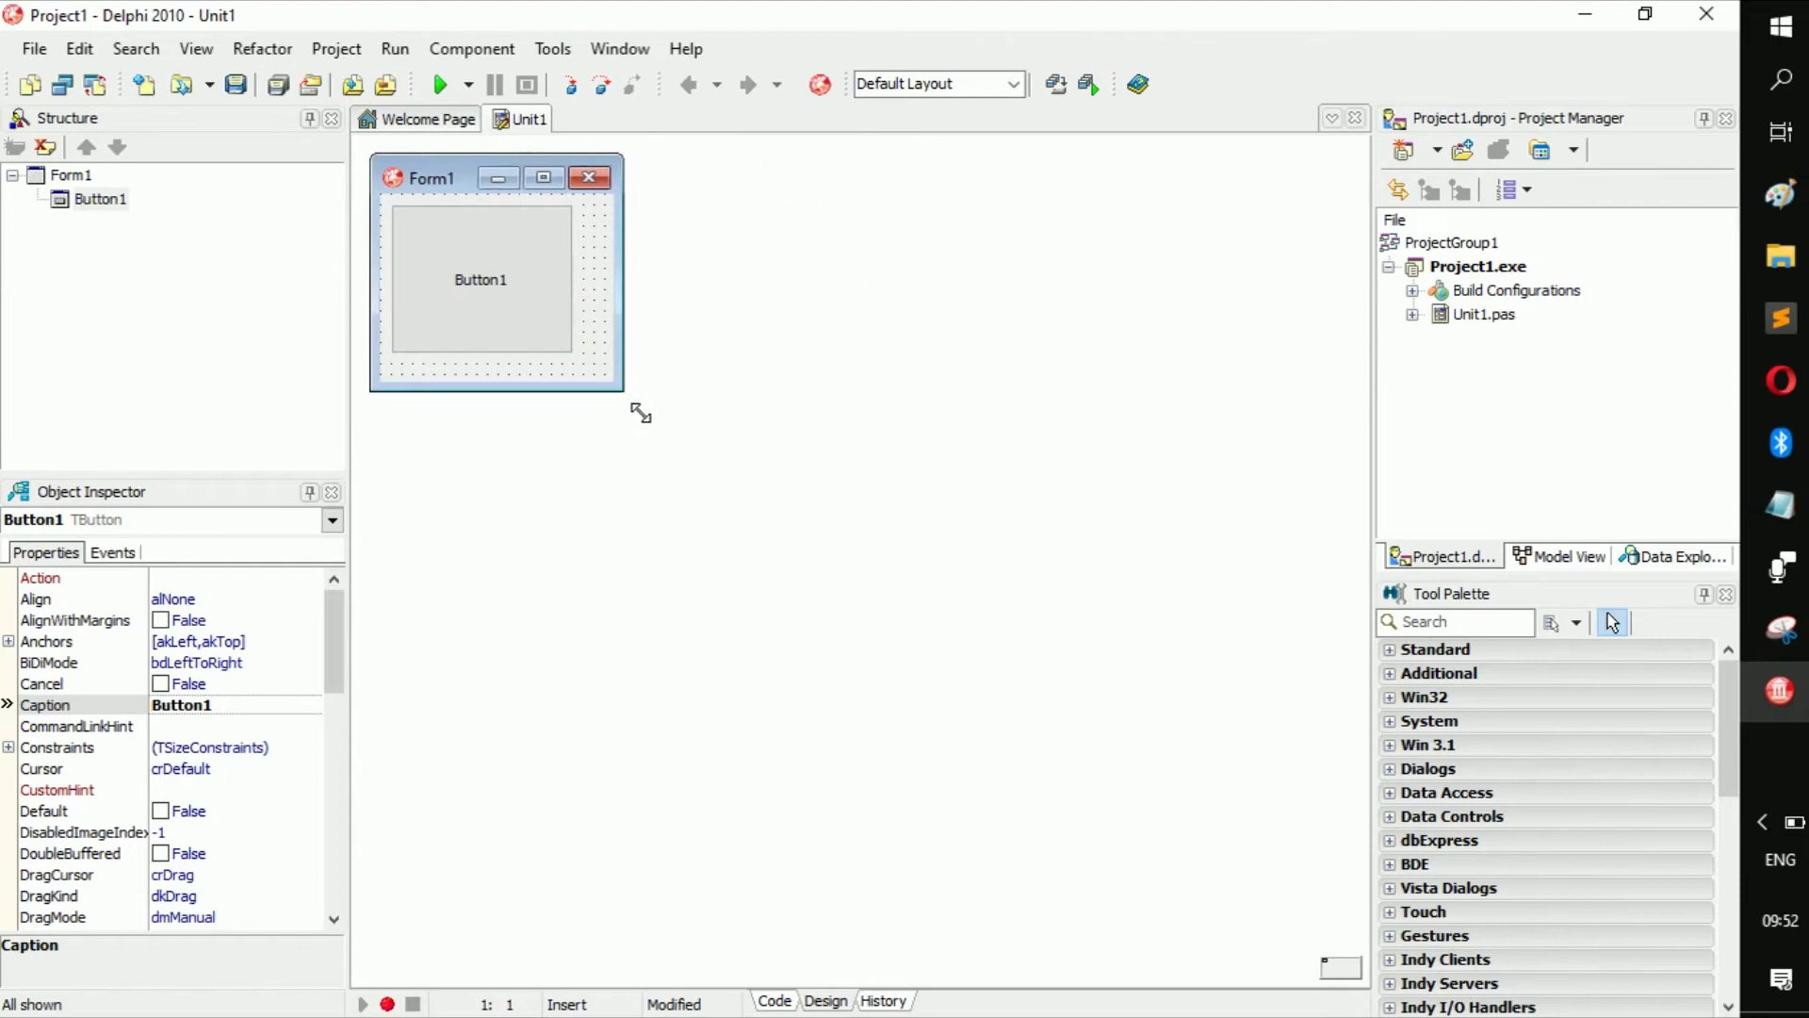
pyautogui.moveTo(641, 414); pyautogui.dragTo(622, 400)
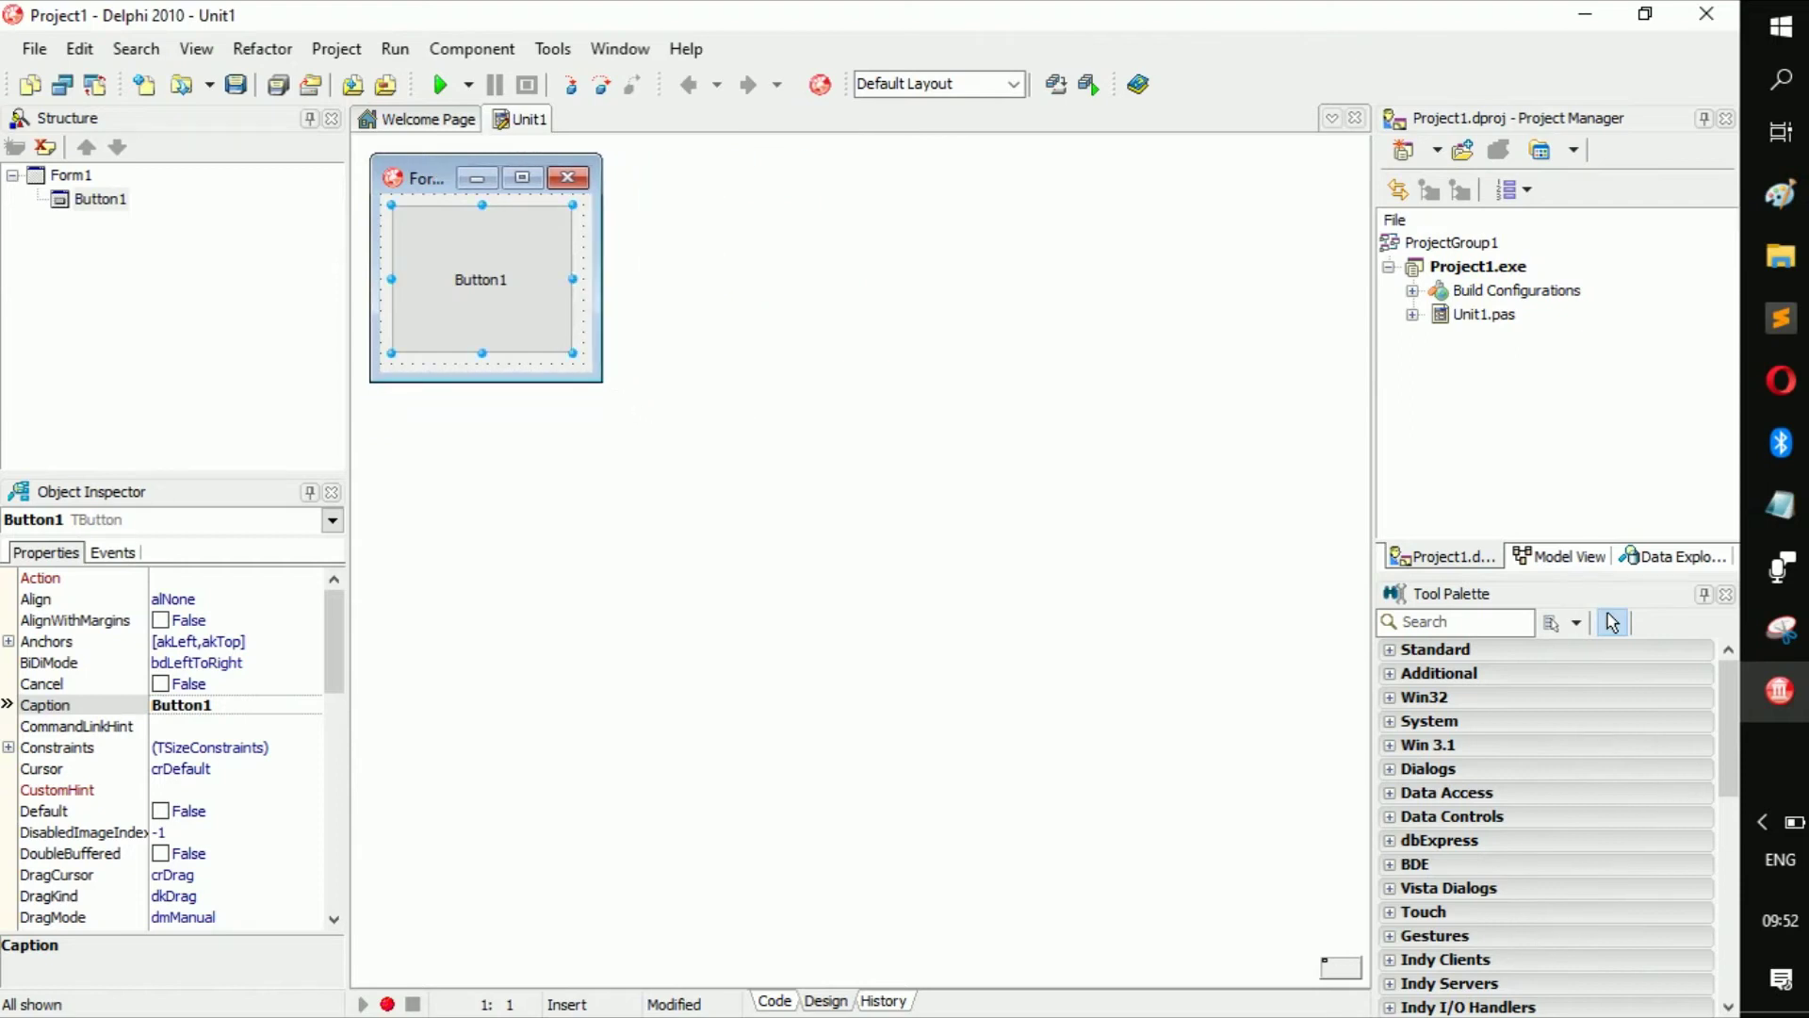
# - Create the Button1Click handler and declare iCount, iCount2 : integer in a var section
pyautogui.doubleClick(517, 307)
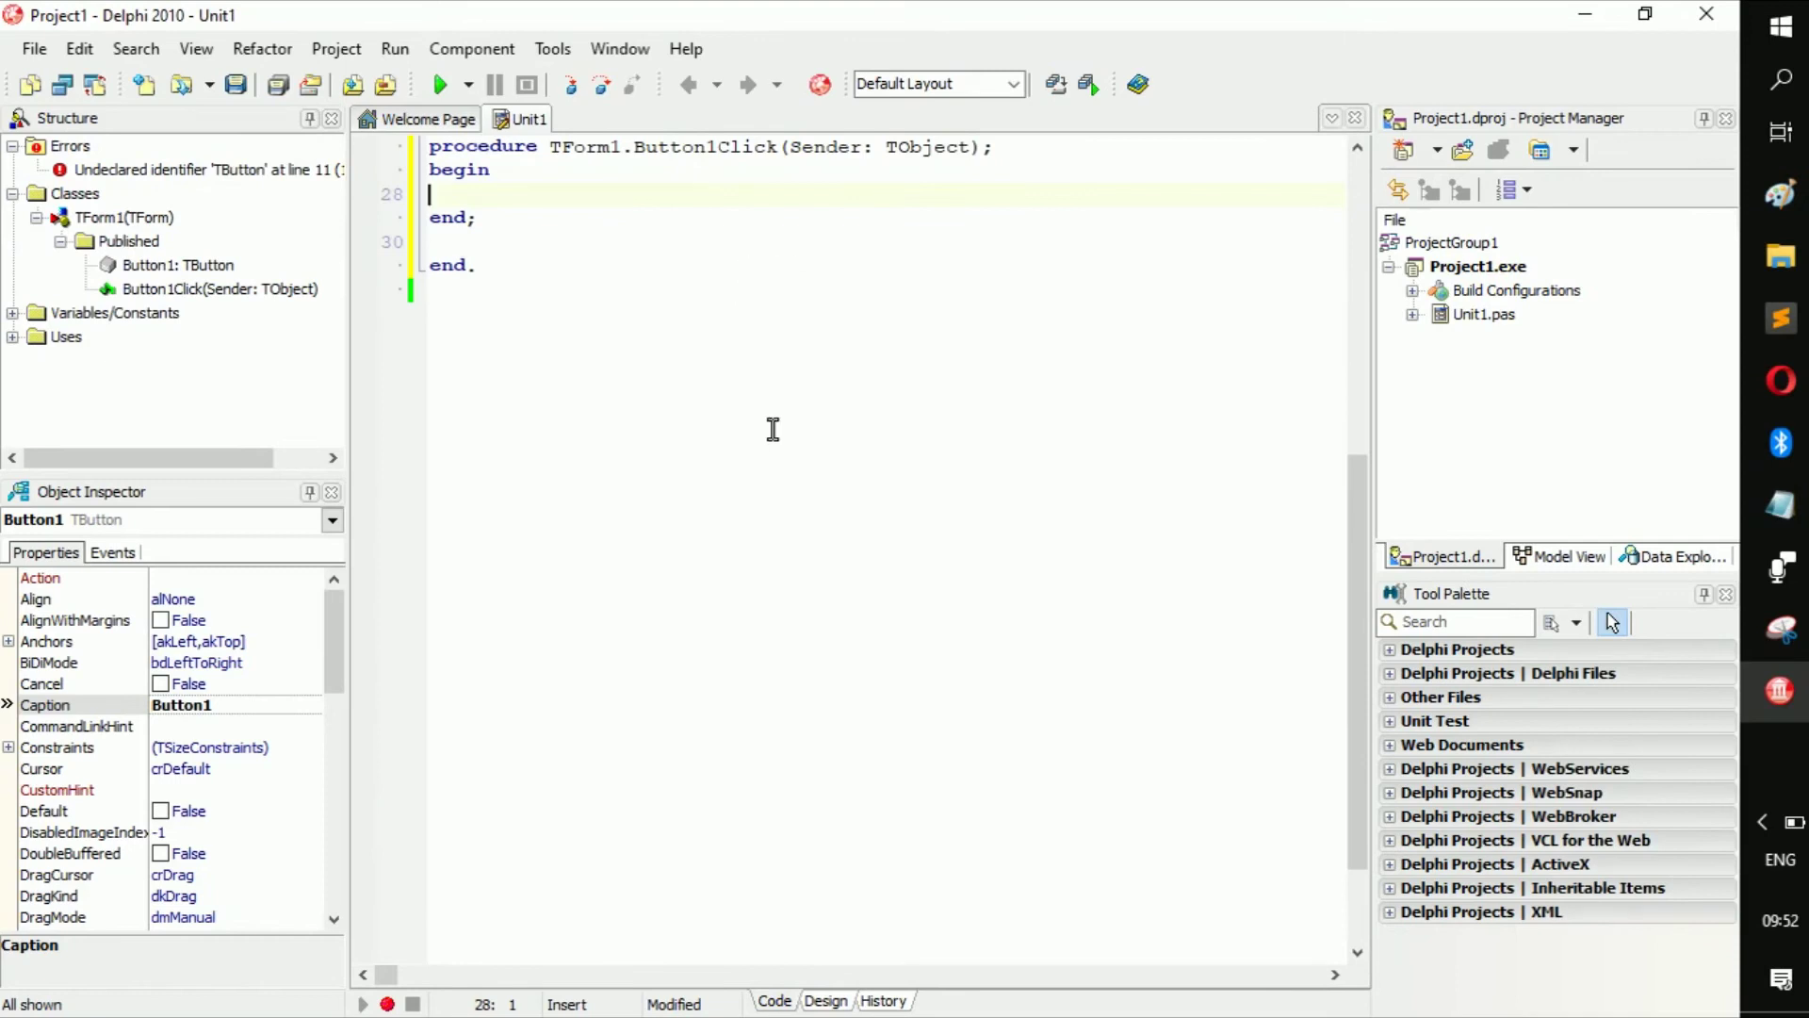
pyautogui.press('Up')
pyautogui.press('Return')
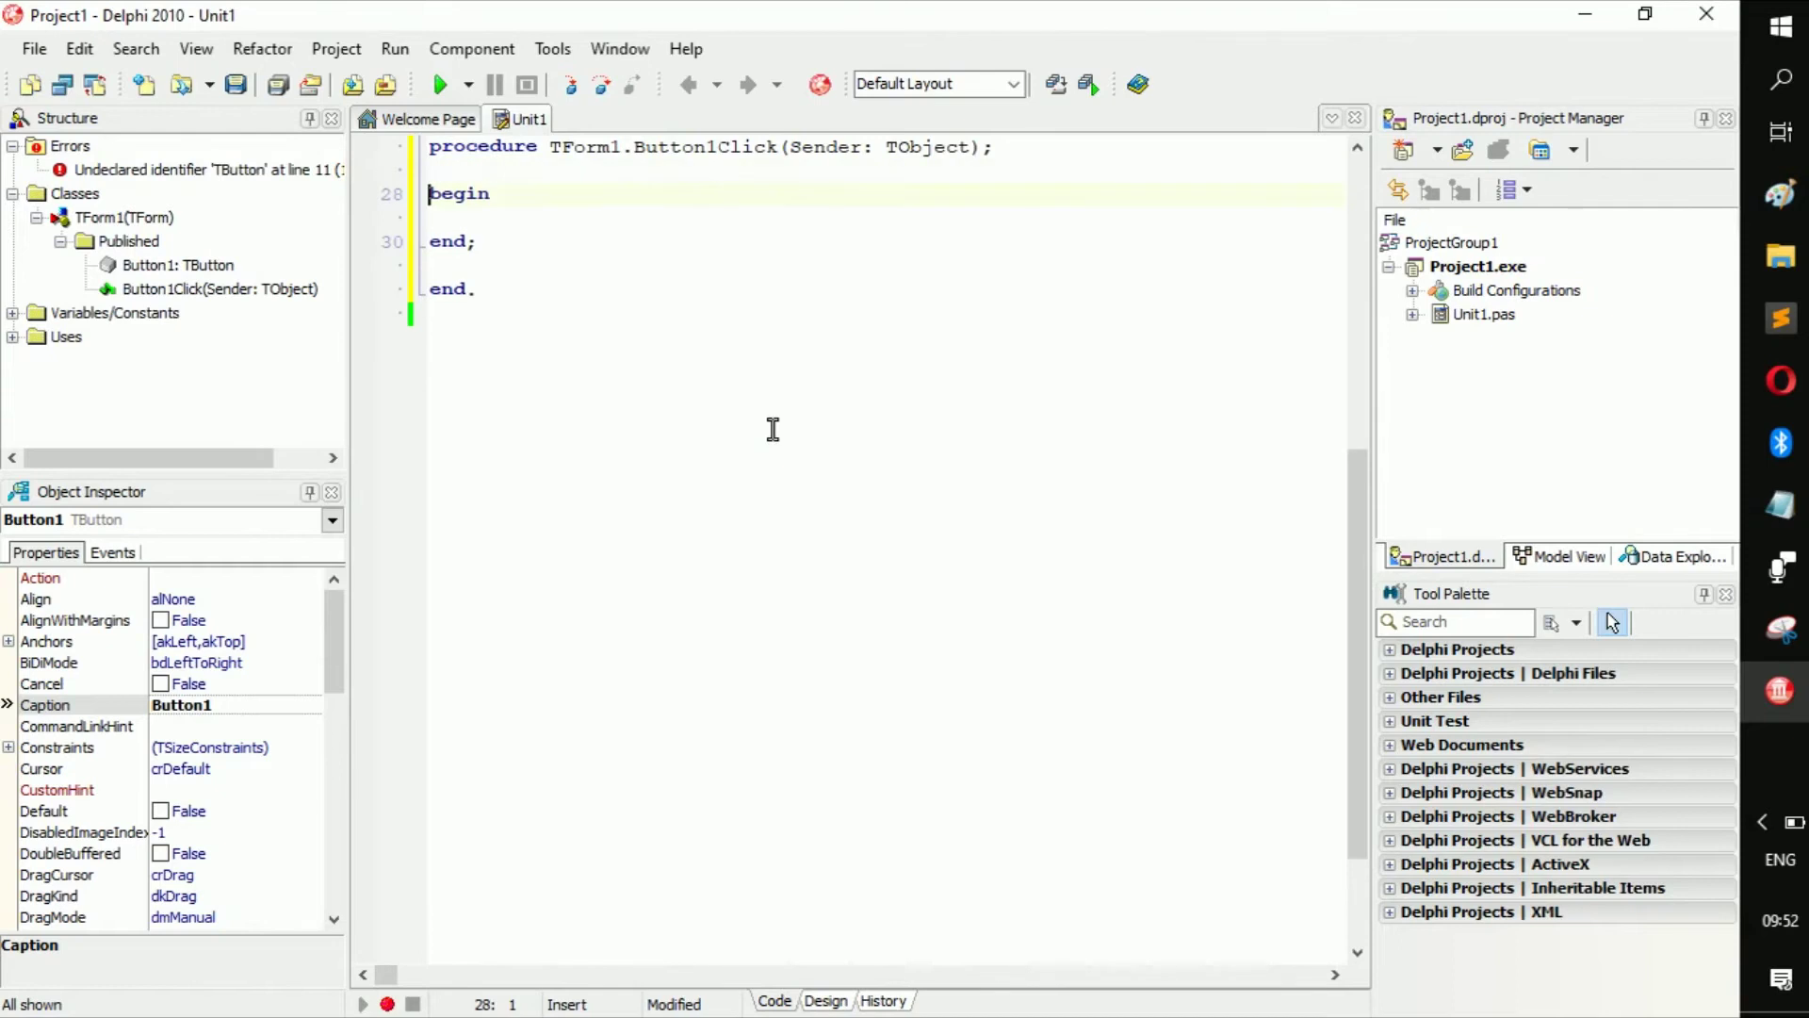
pyautogui.press('Up')
pyautogui.write('var')
pyautogui.press('Return')
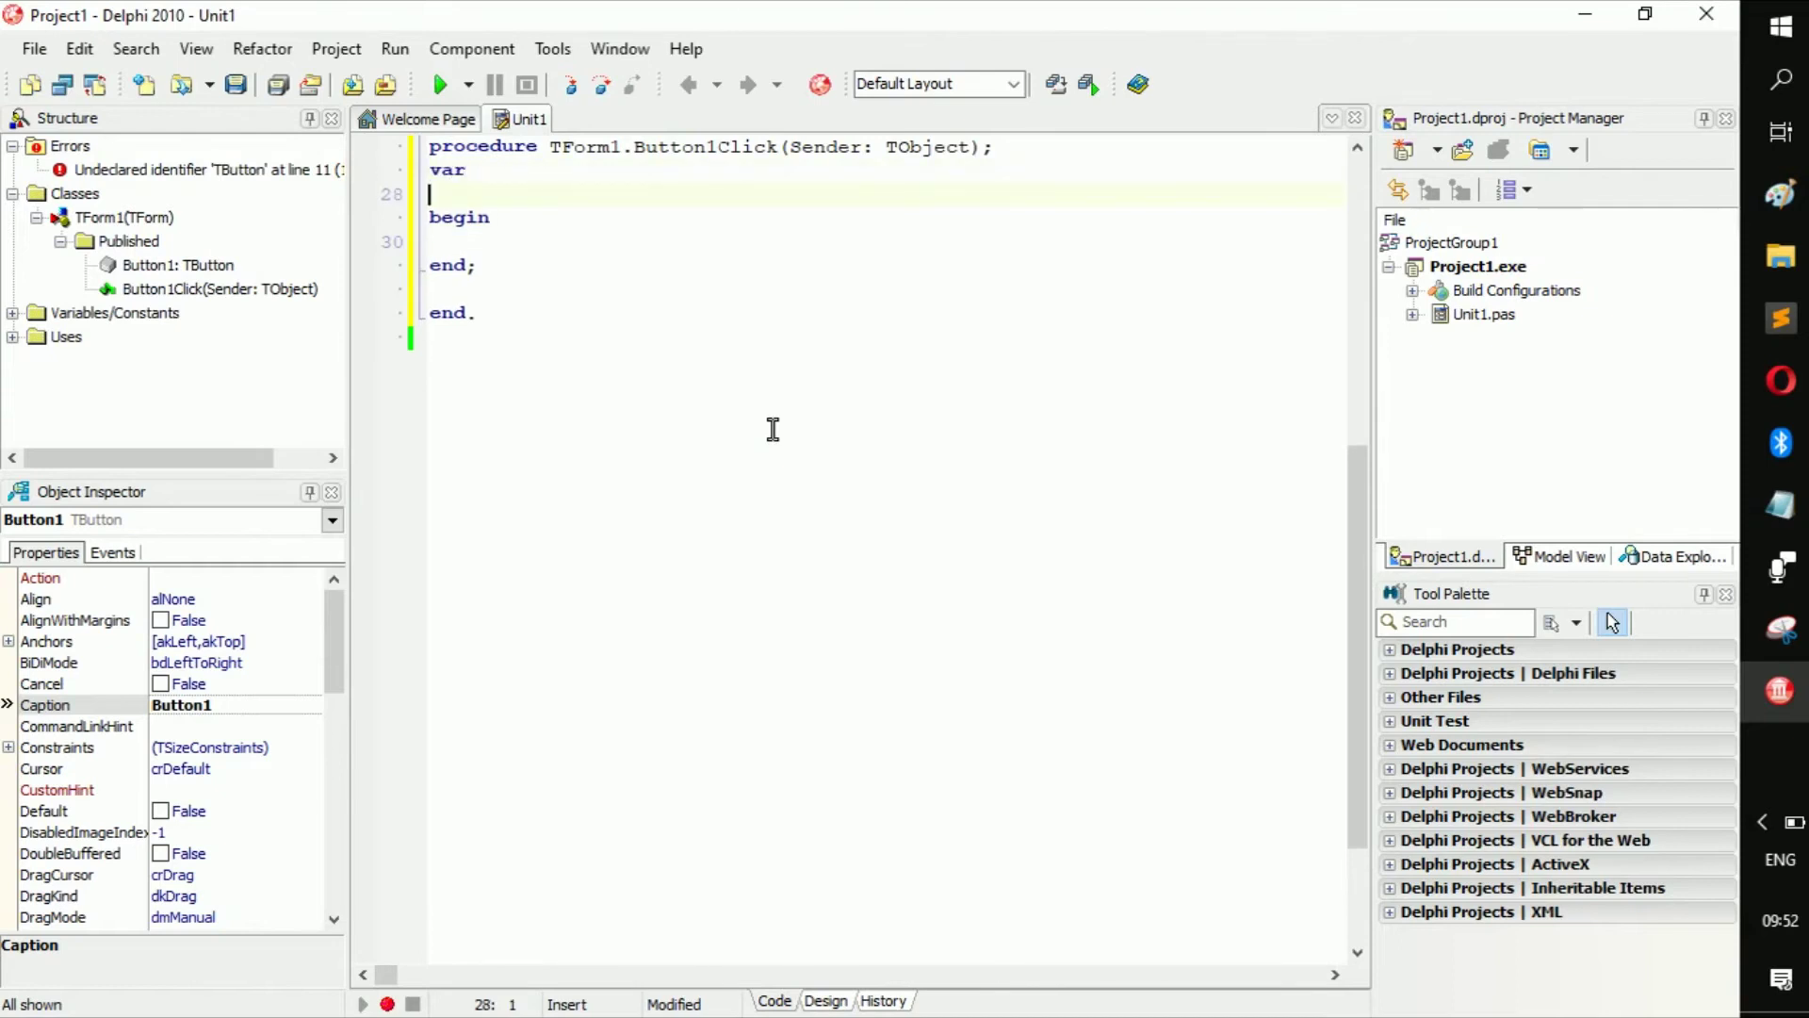
pyautogui.write('icnt')
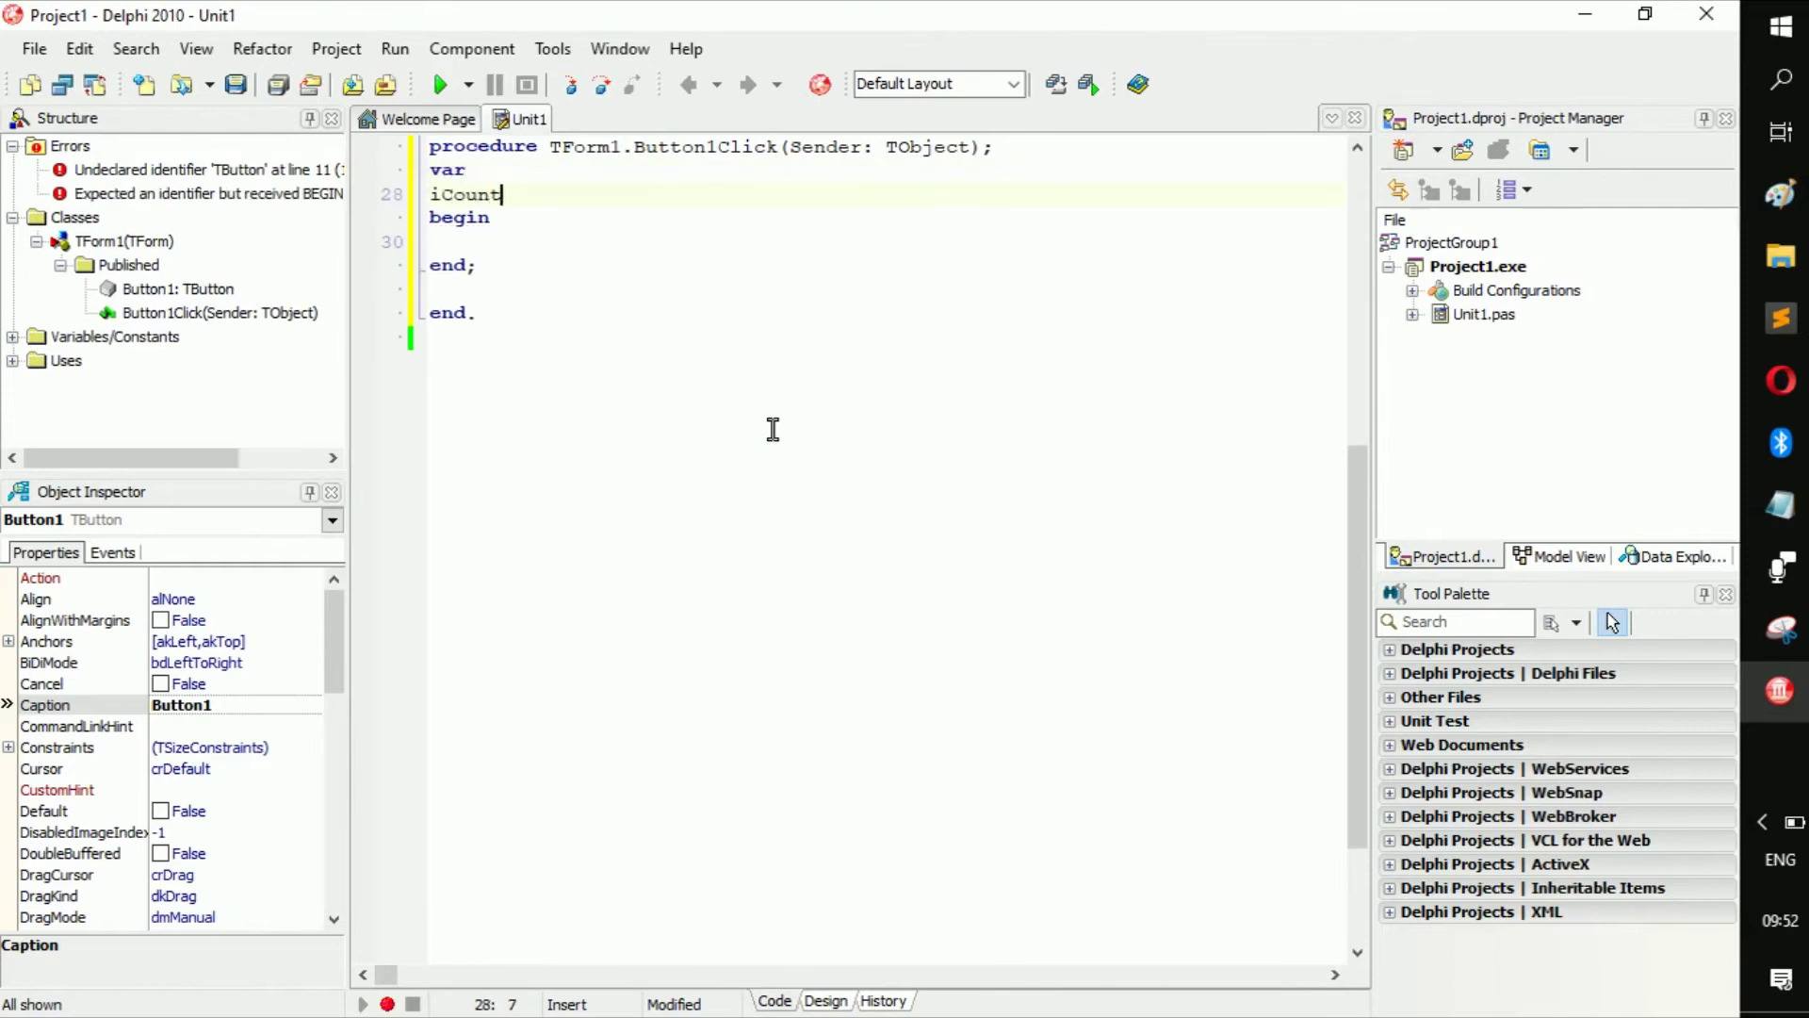
pyautogui.press('BackSpace')
pyautogui.write(', i')
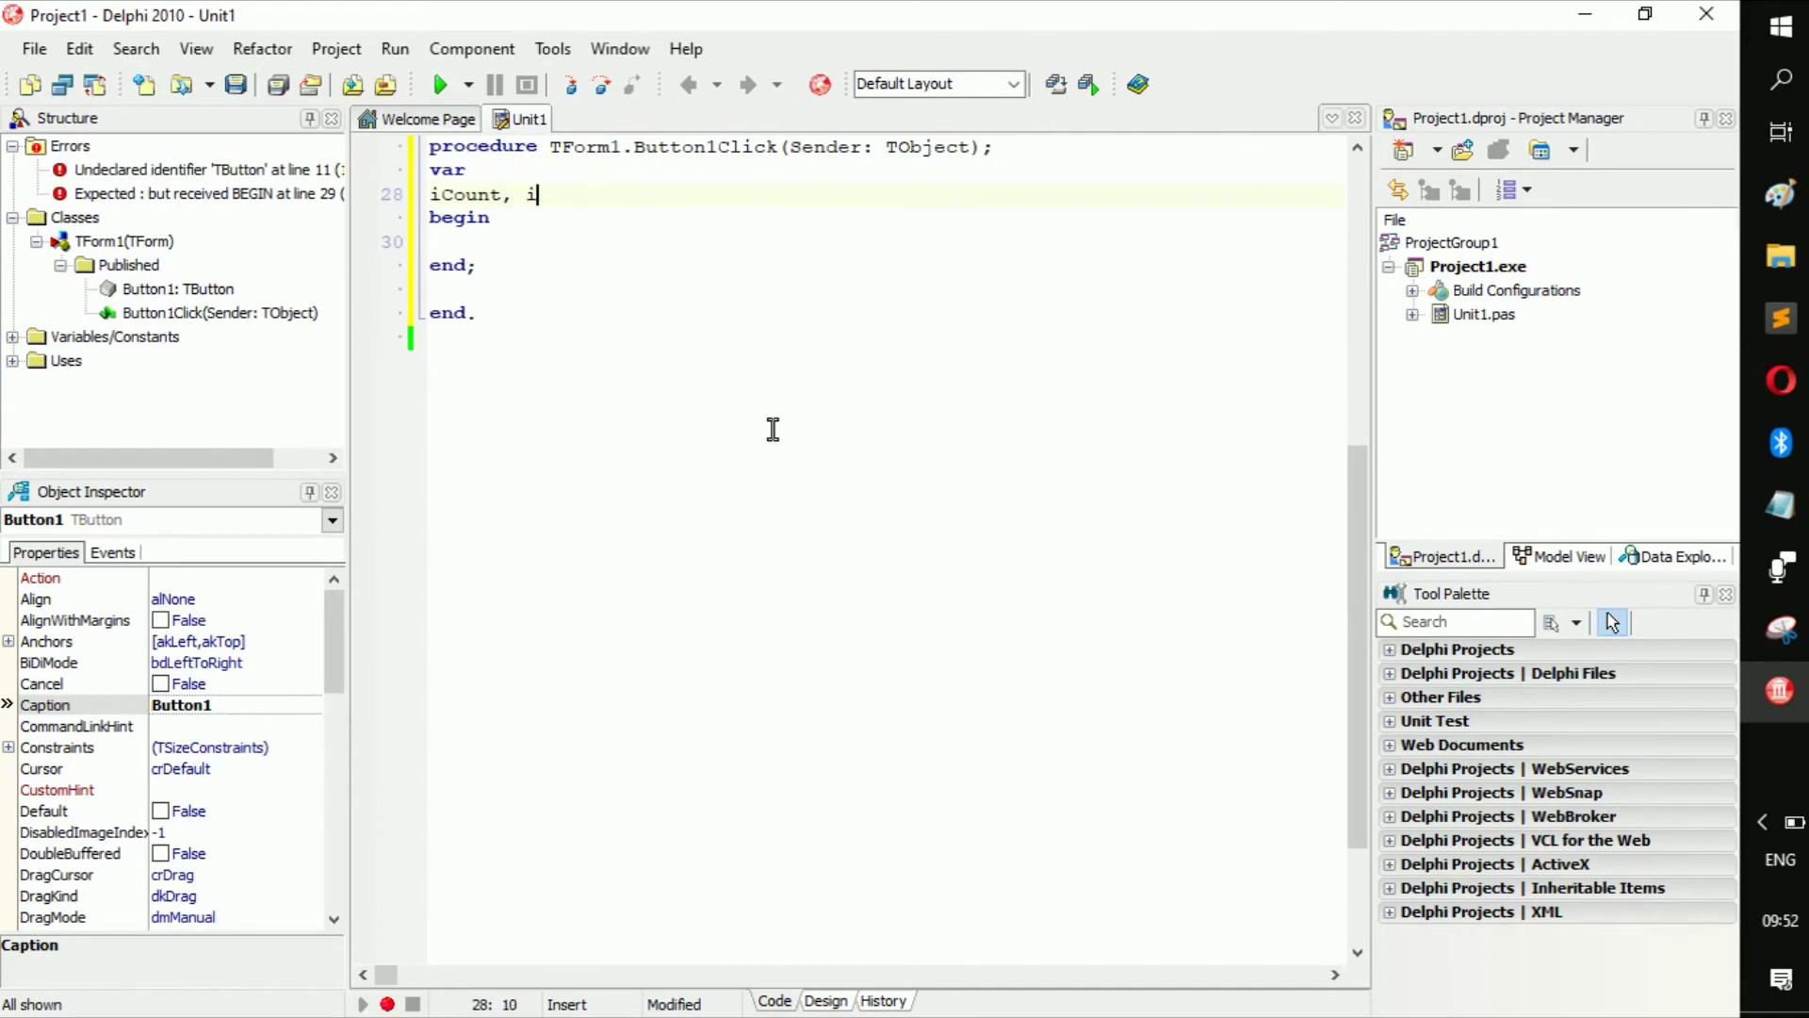
pyautogui.write('Count')
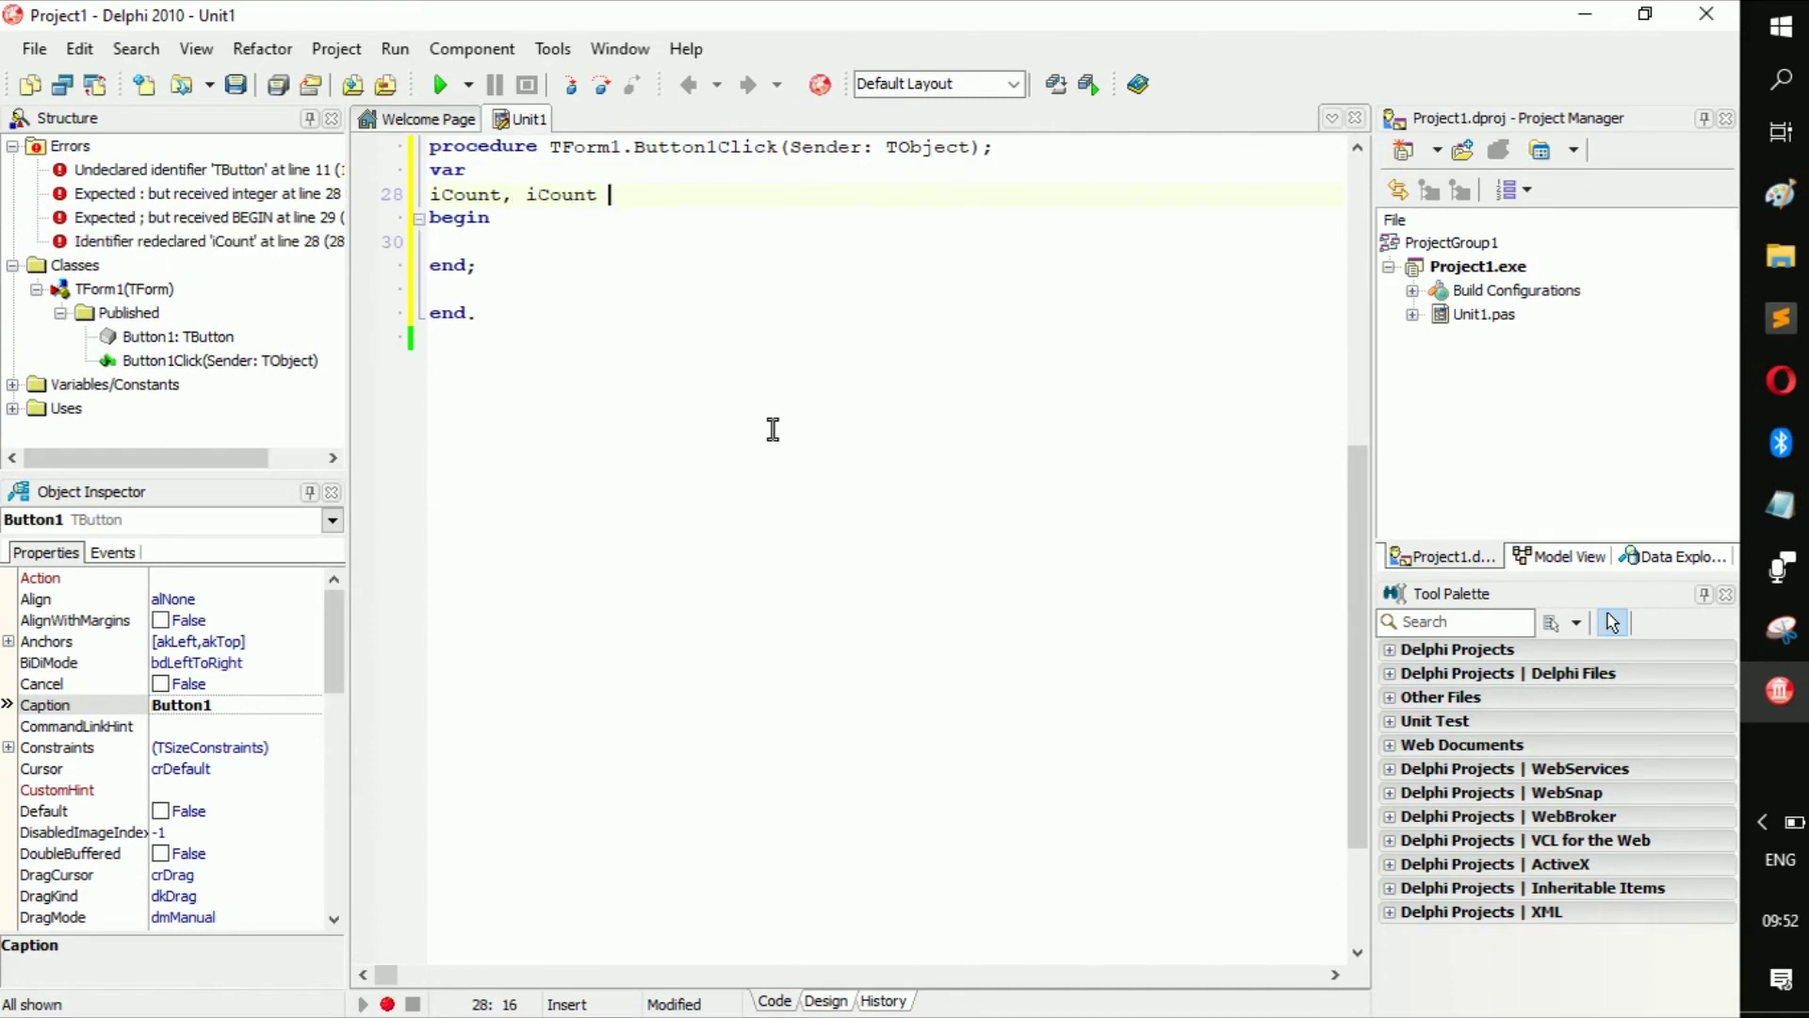
pyautogui.write('3')
pyautogui.write(': ')
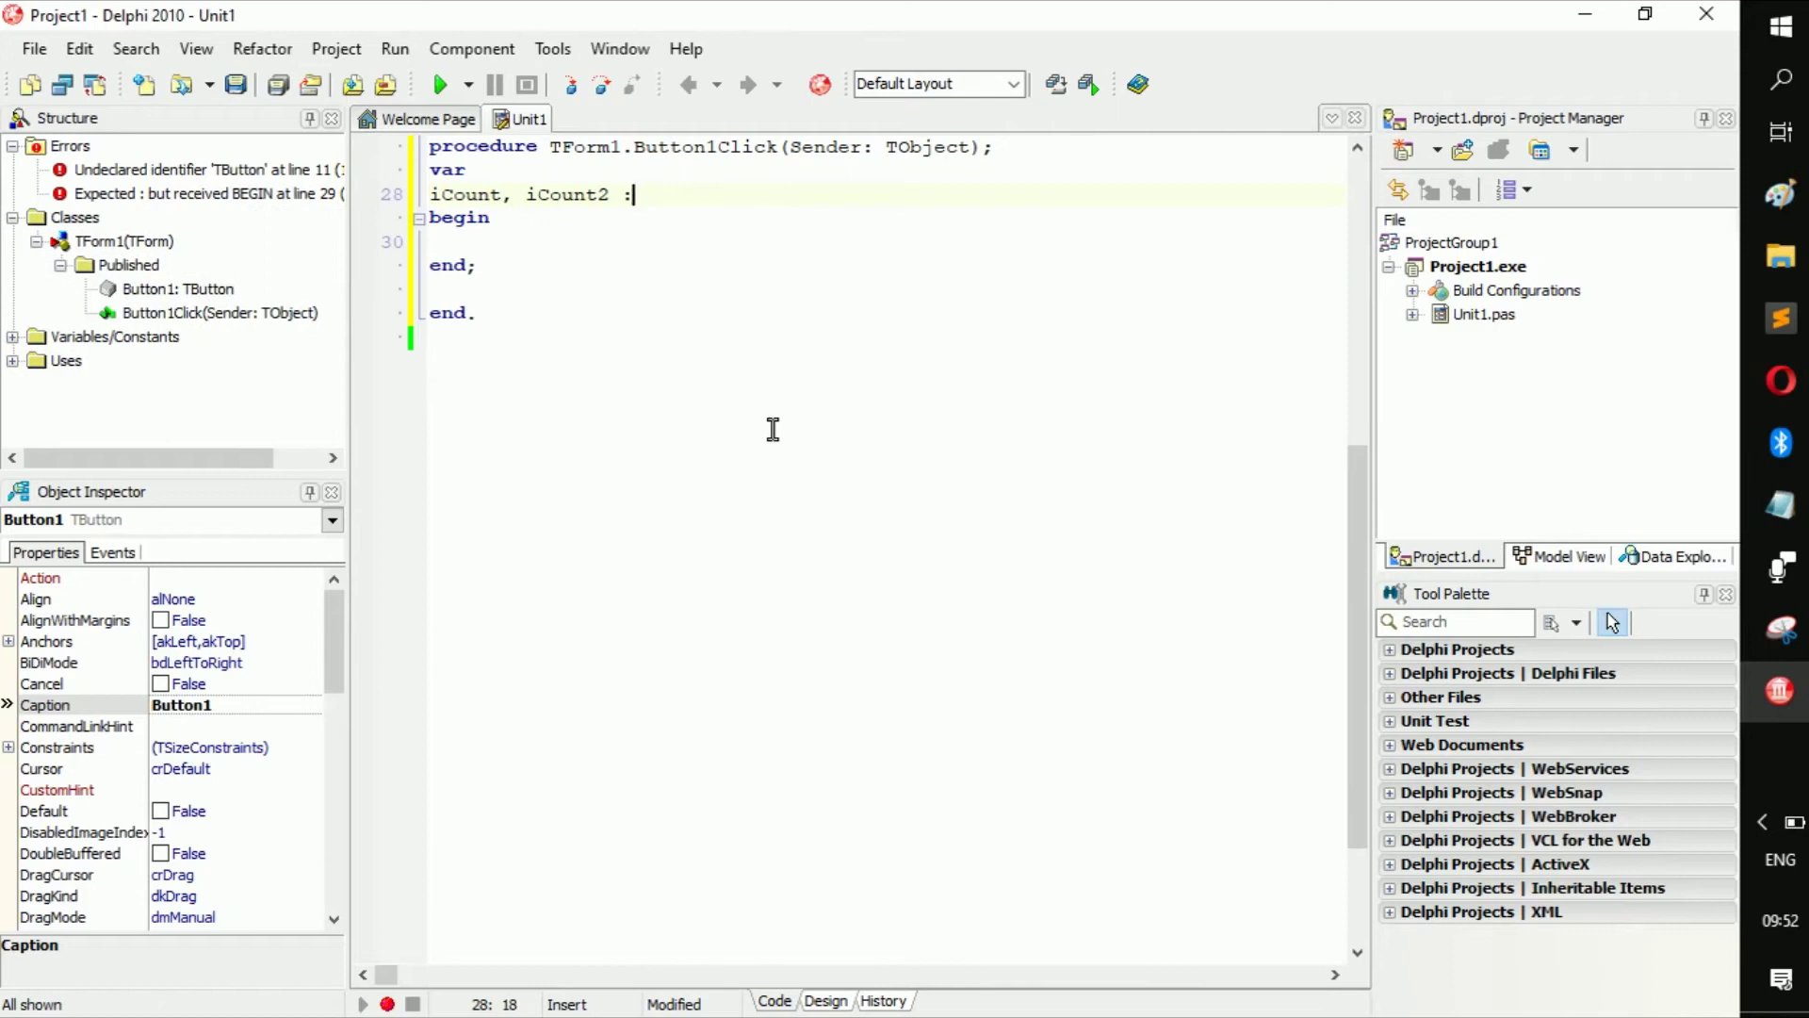
pyautogui.write('int')
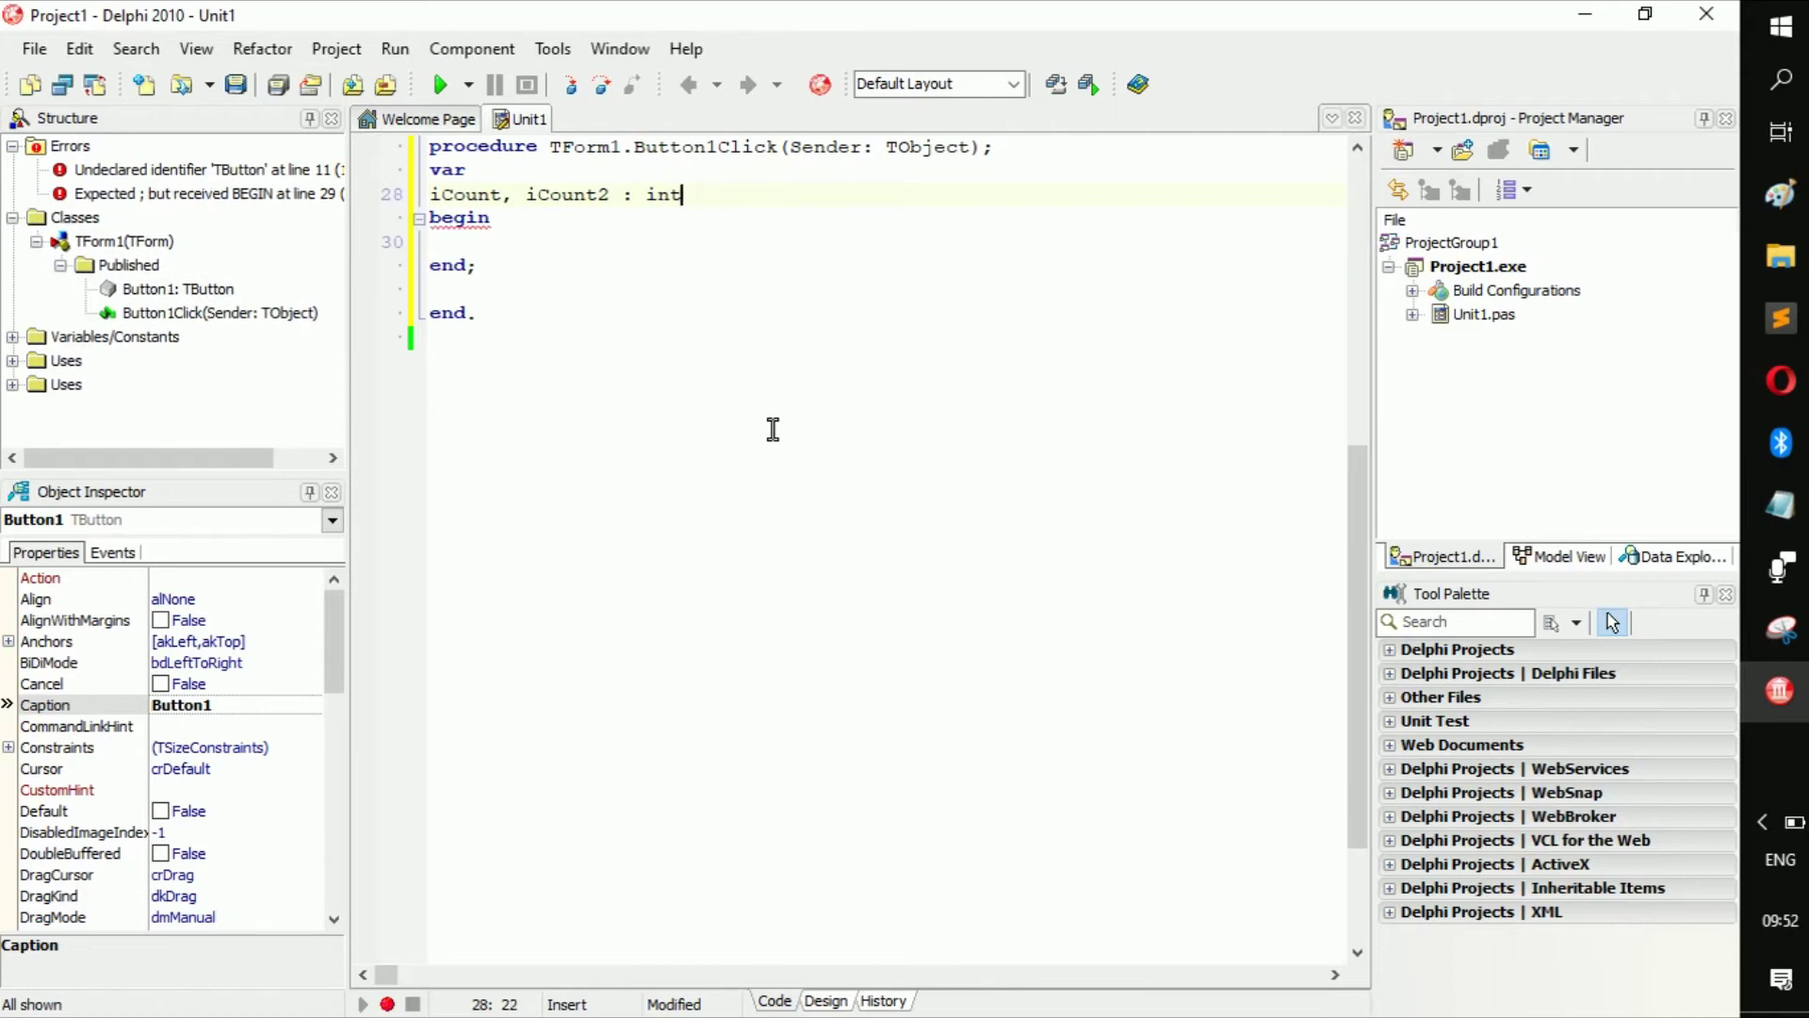
pyautogui.write('eege')
pyautogui.write('r;')
# - Insert an 'if iCount > icount2 then' begin…end; block from the if template
pyautogui.press('Down')
pyautogui.press('Down')
pyautogui.press('Return')
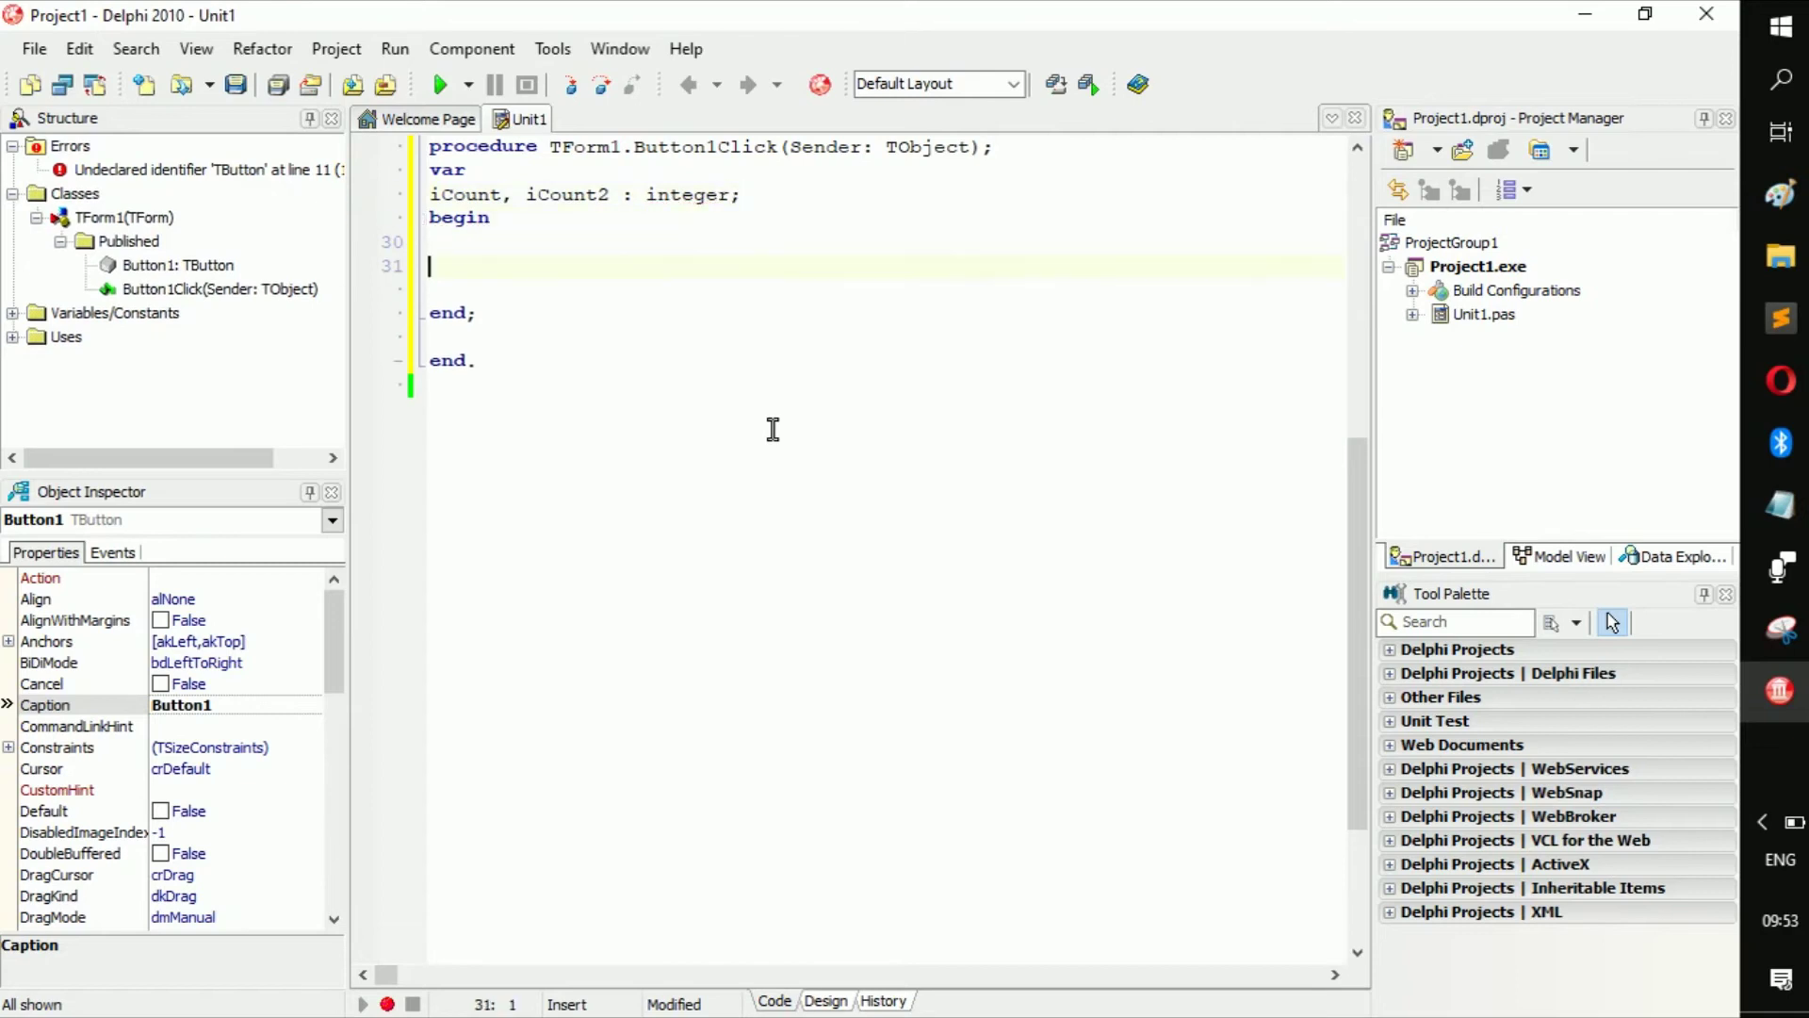
pyautogui.write('if')
pyautogui.press('space')
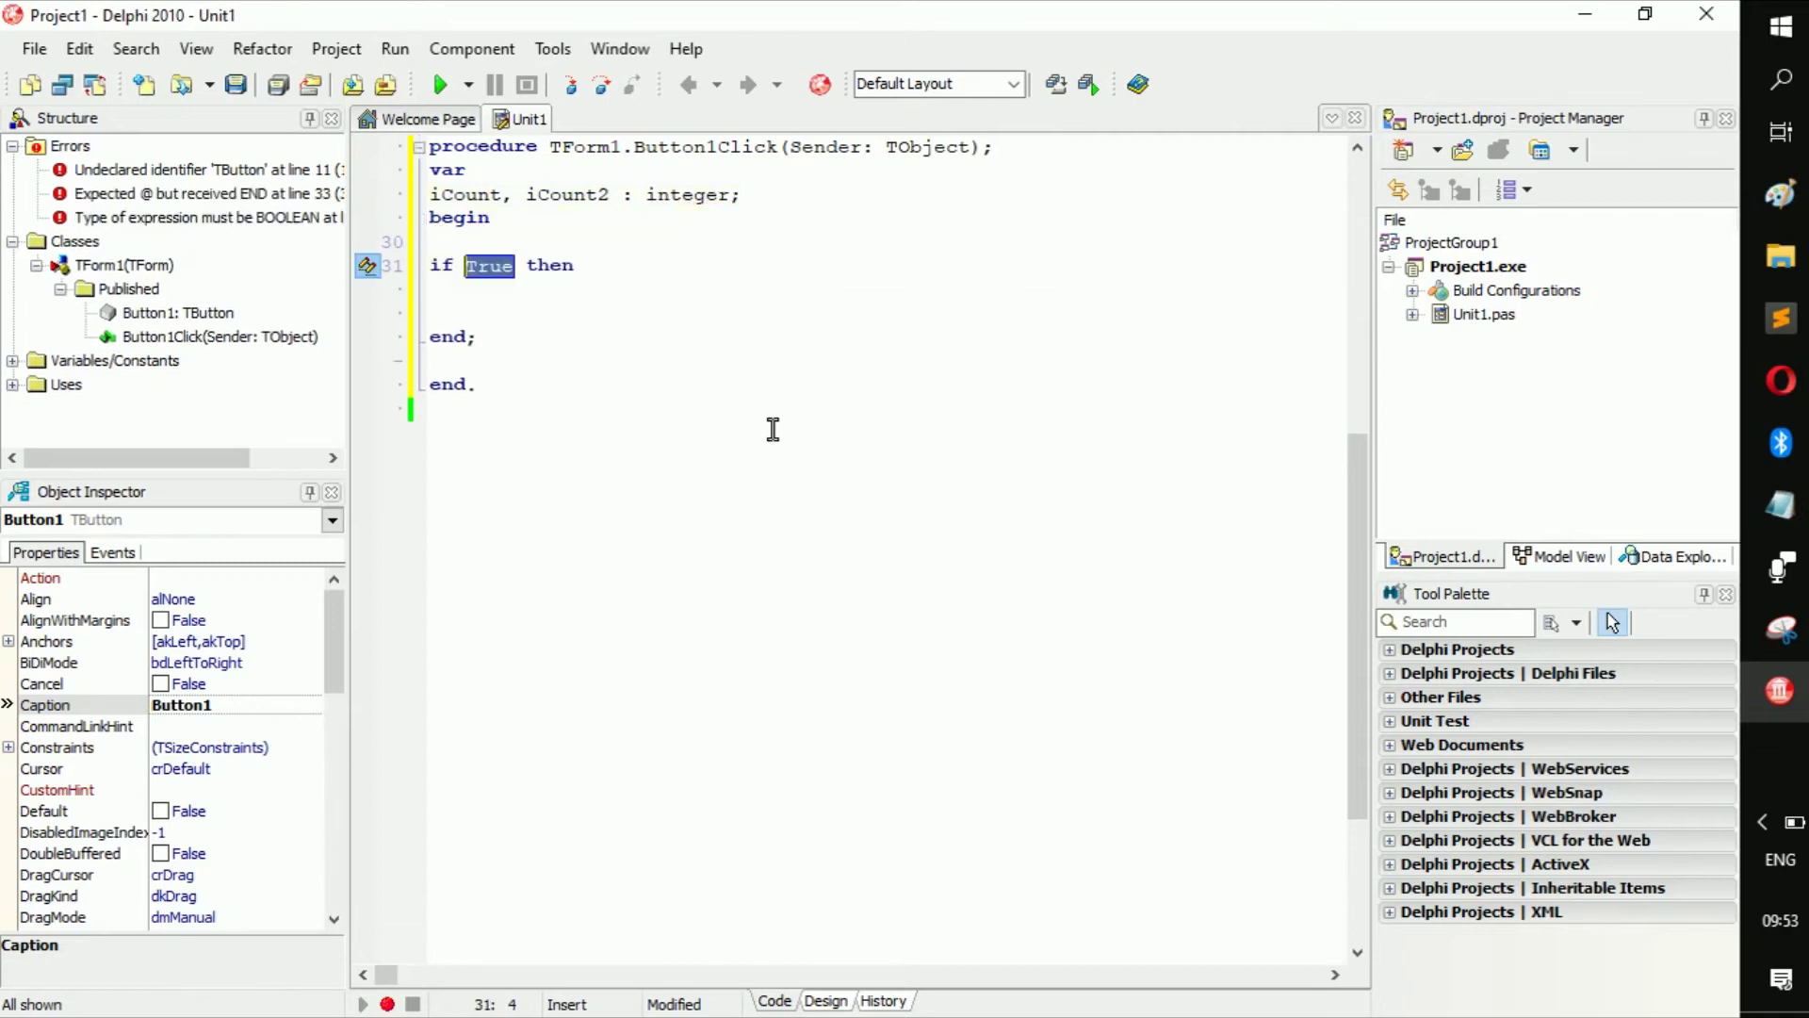
pyautogui.press('Delete')
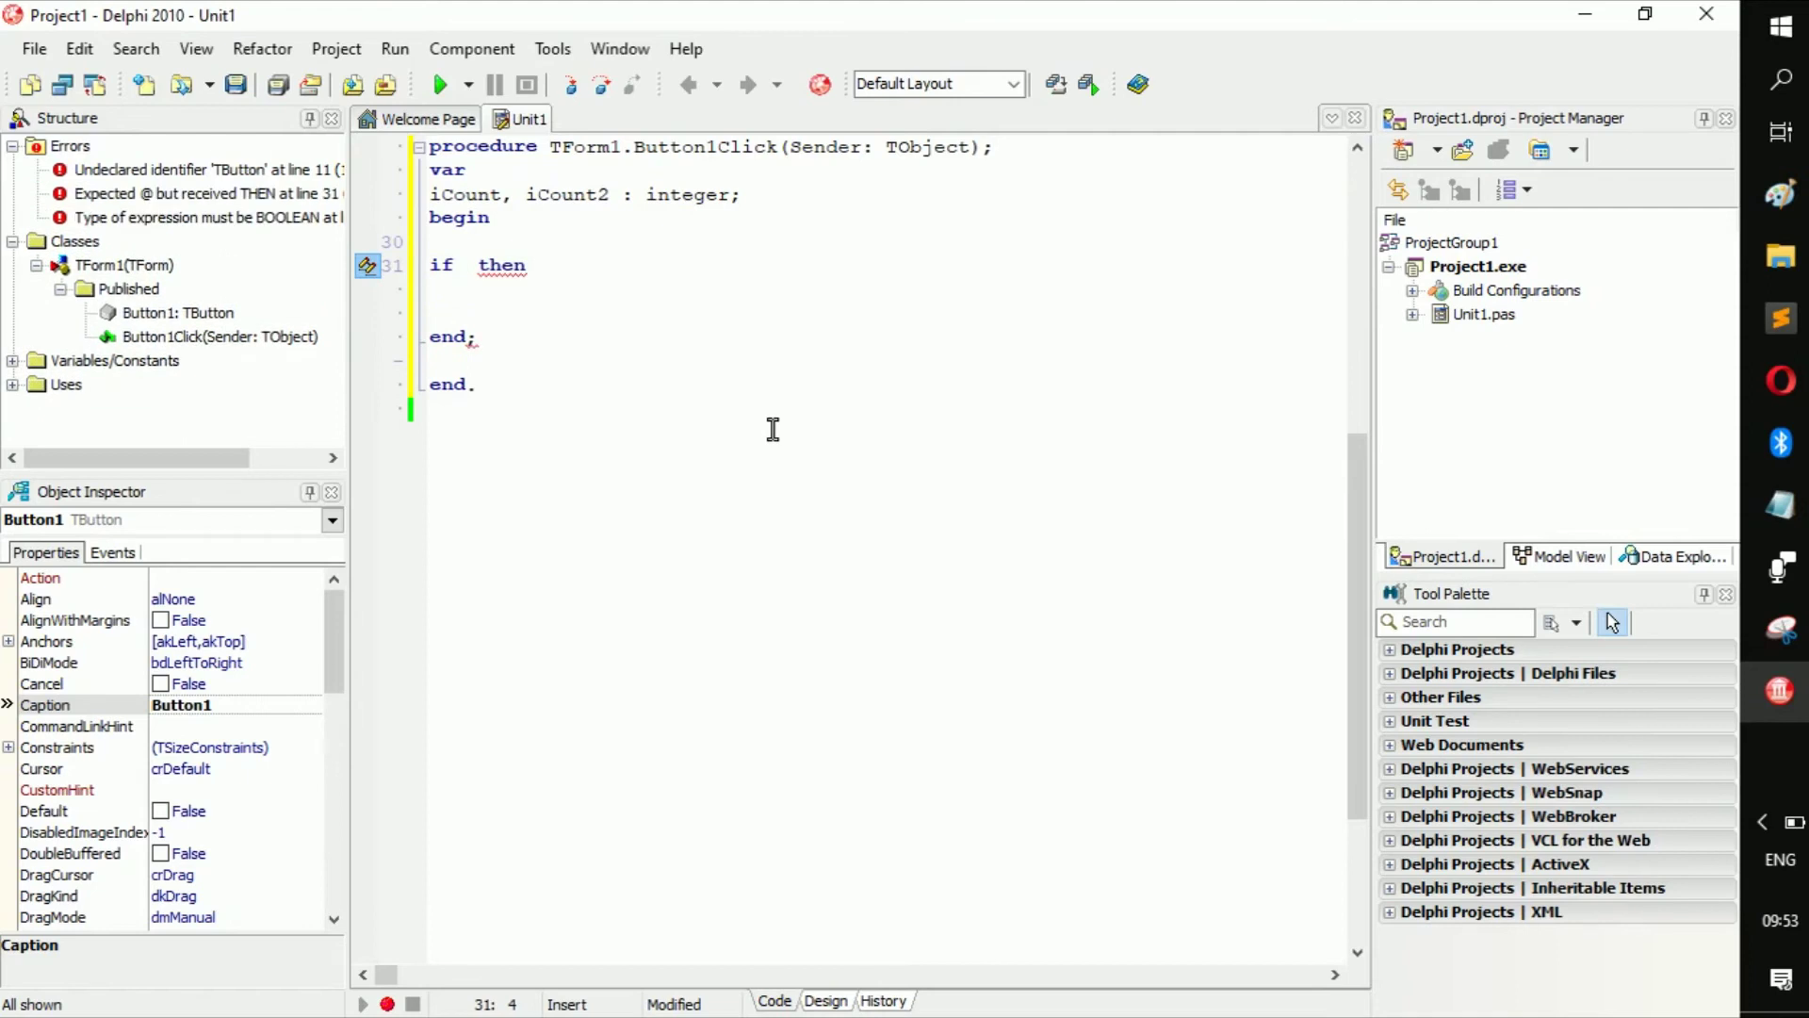
pyautogui.write('iCount ')
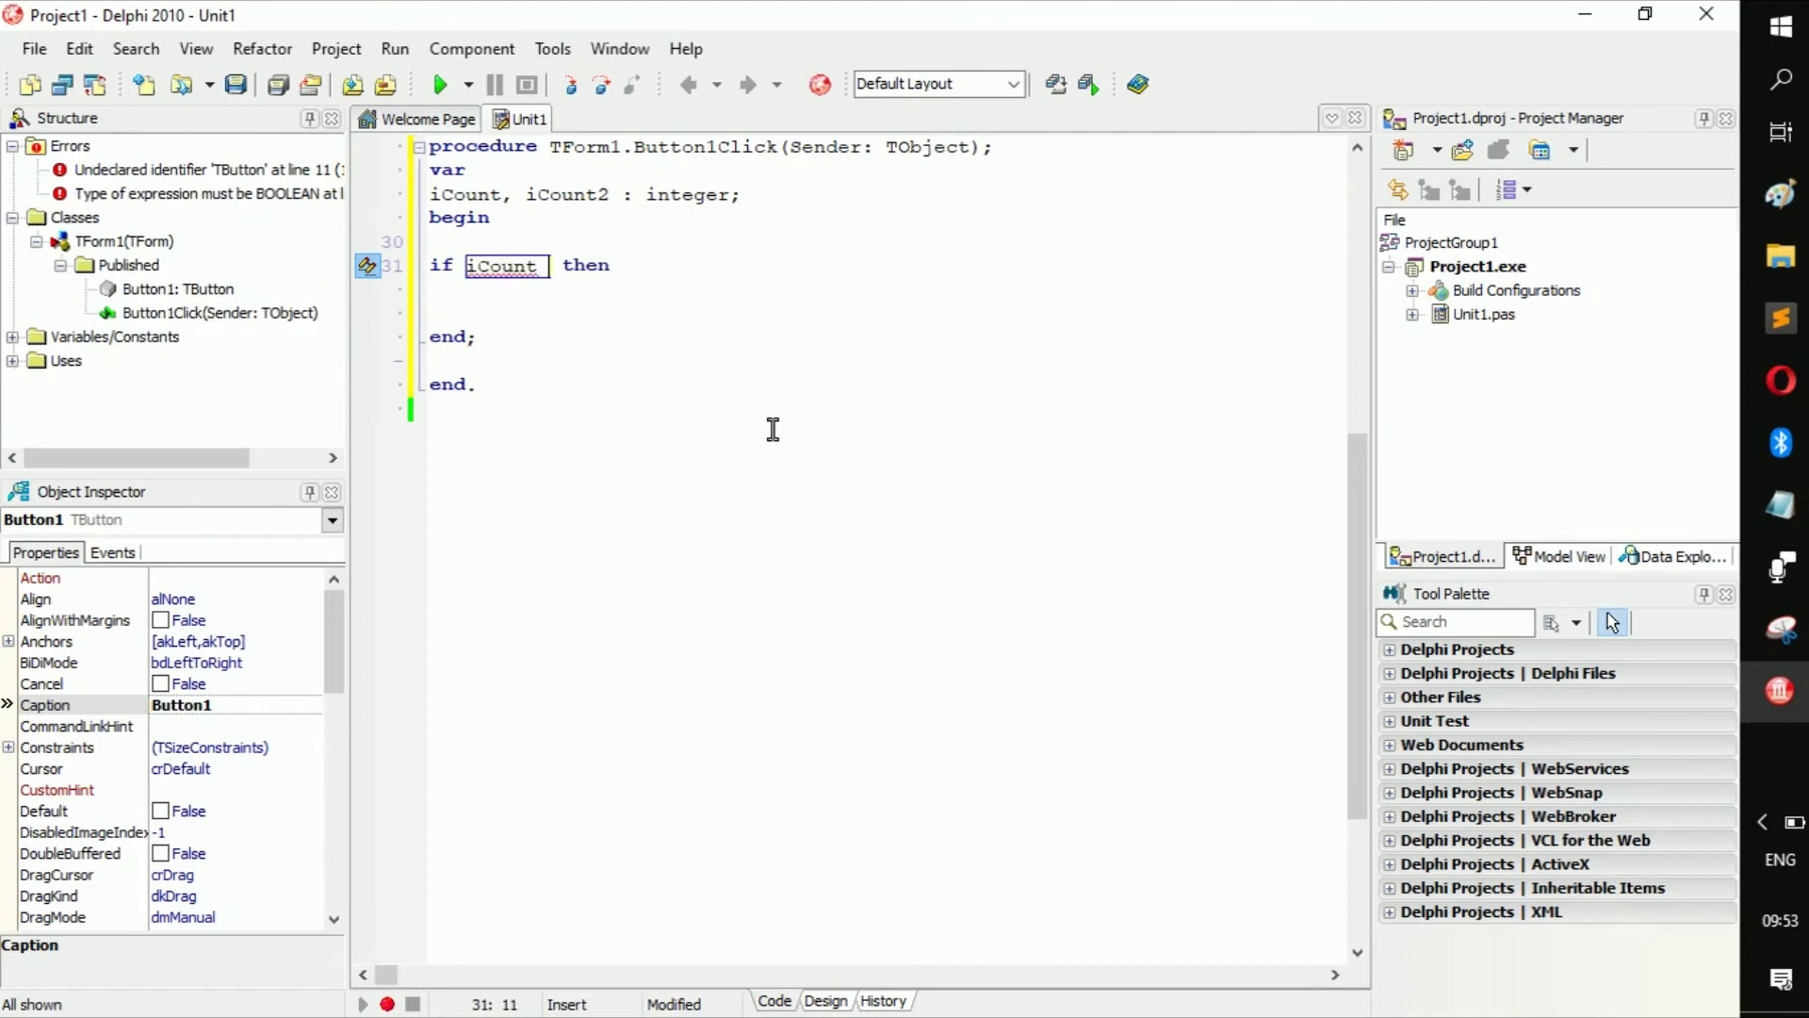
pyautogui.write('> icount ')
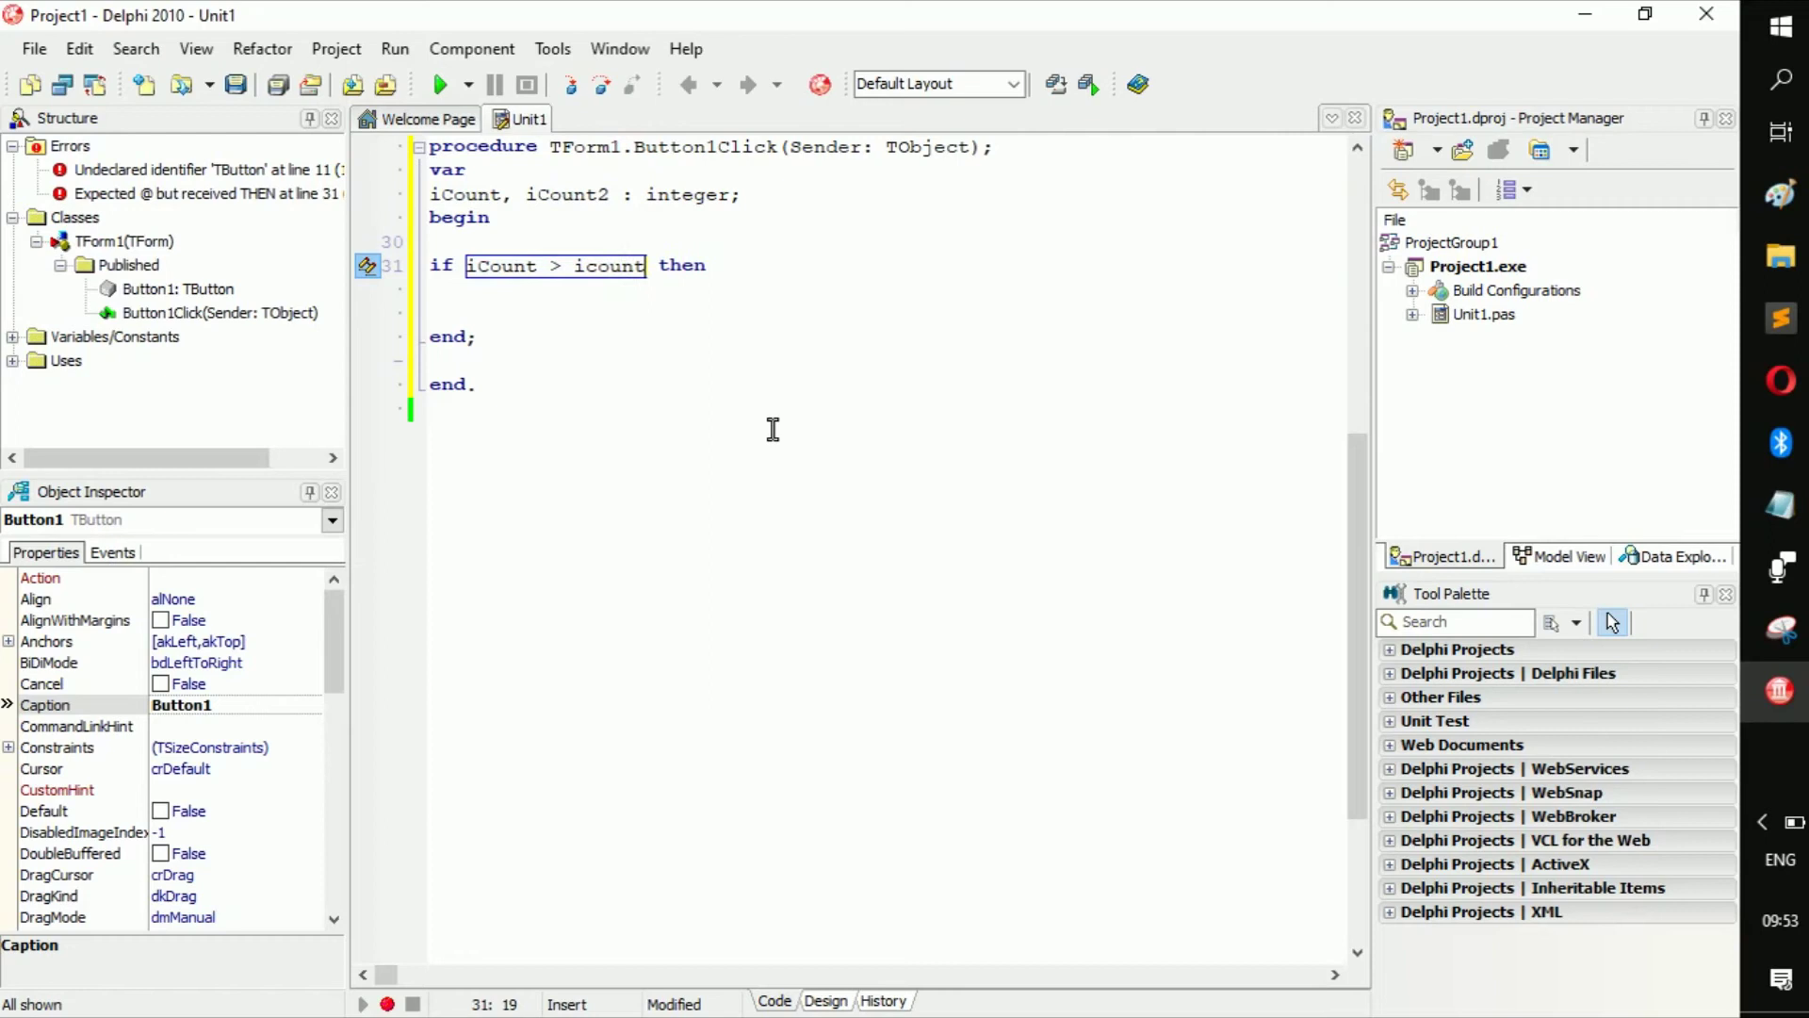
pyautogui.write('2')
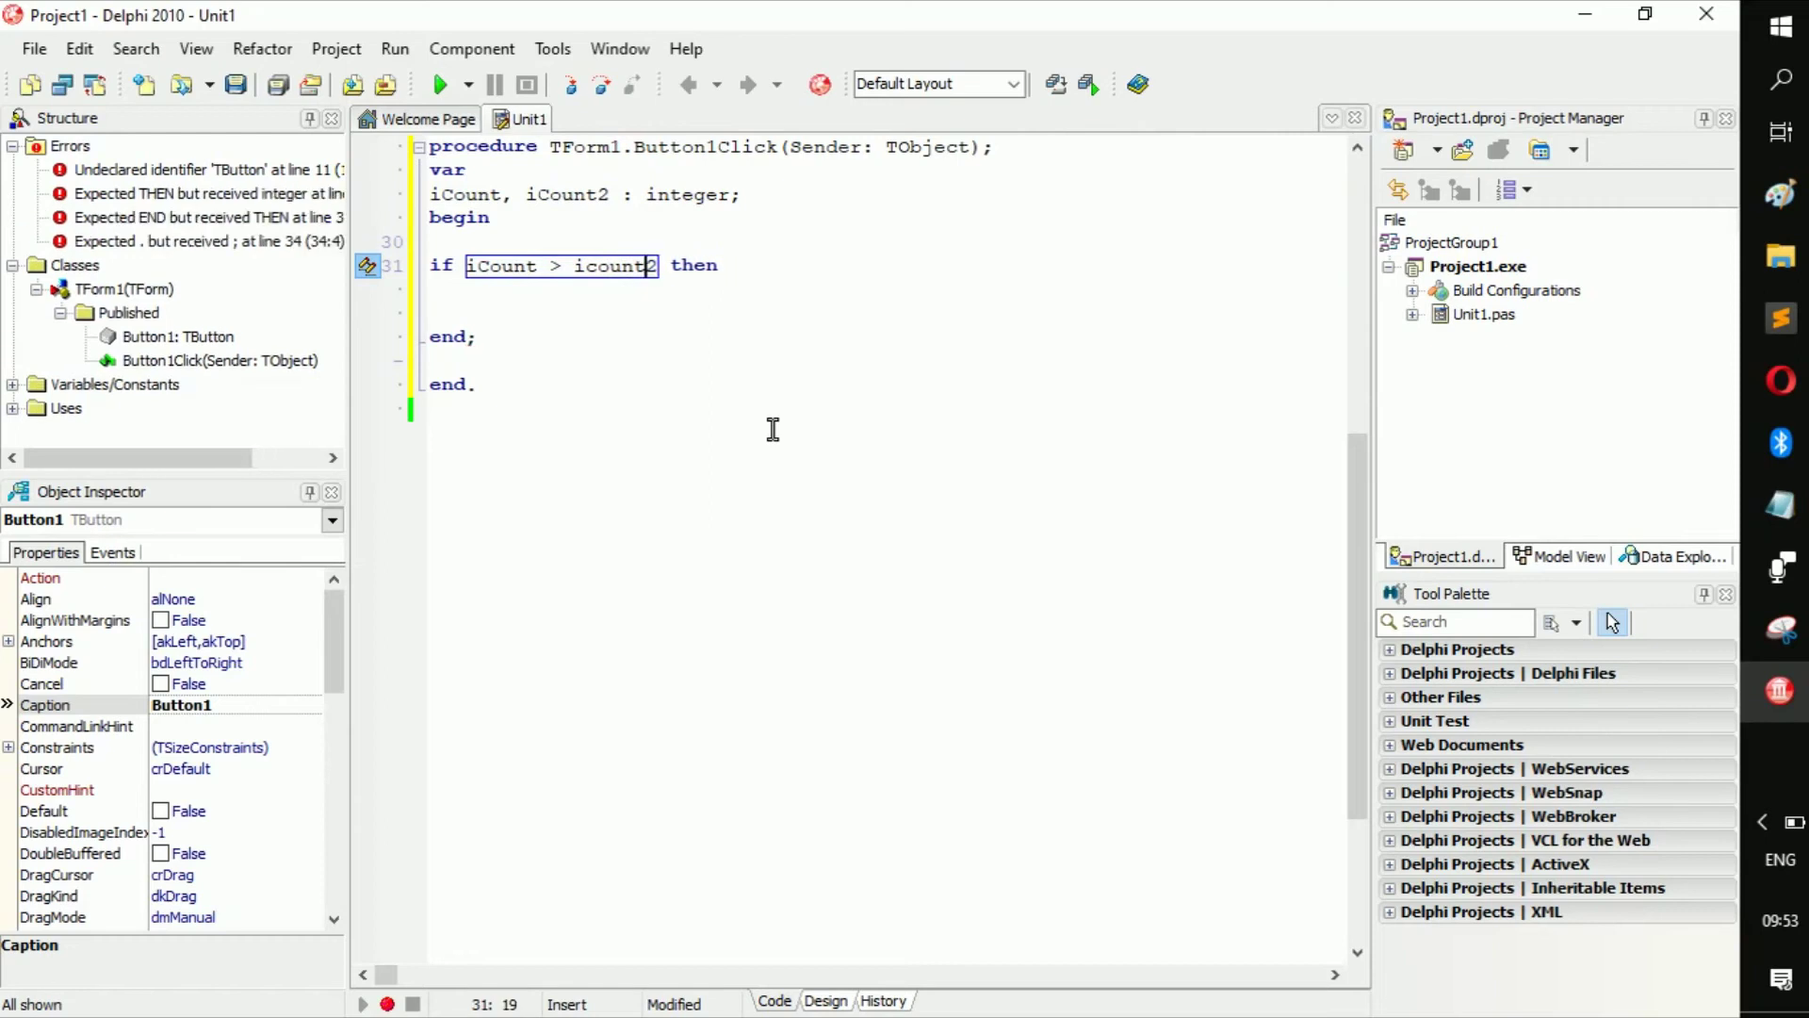
pyautogui.press('Up')
pyautogui.press('Return')
pyautogui.press('Down')
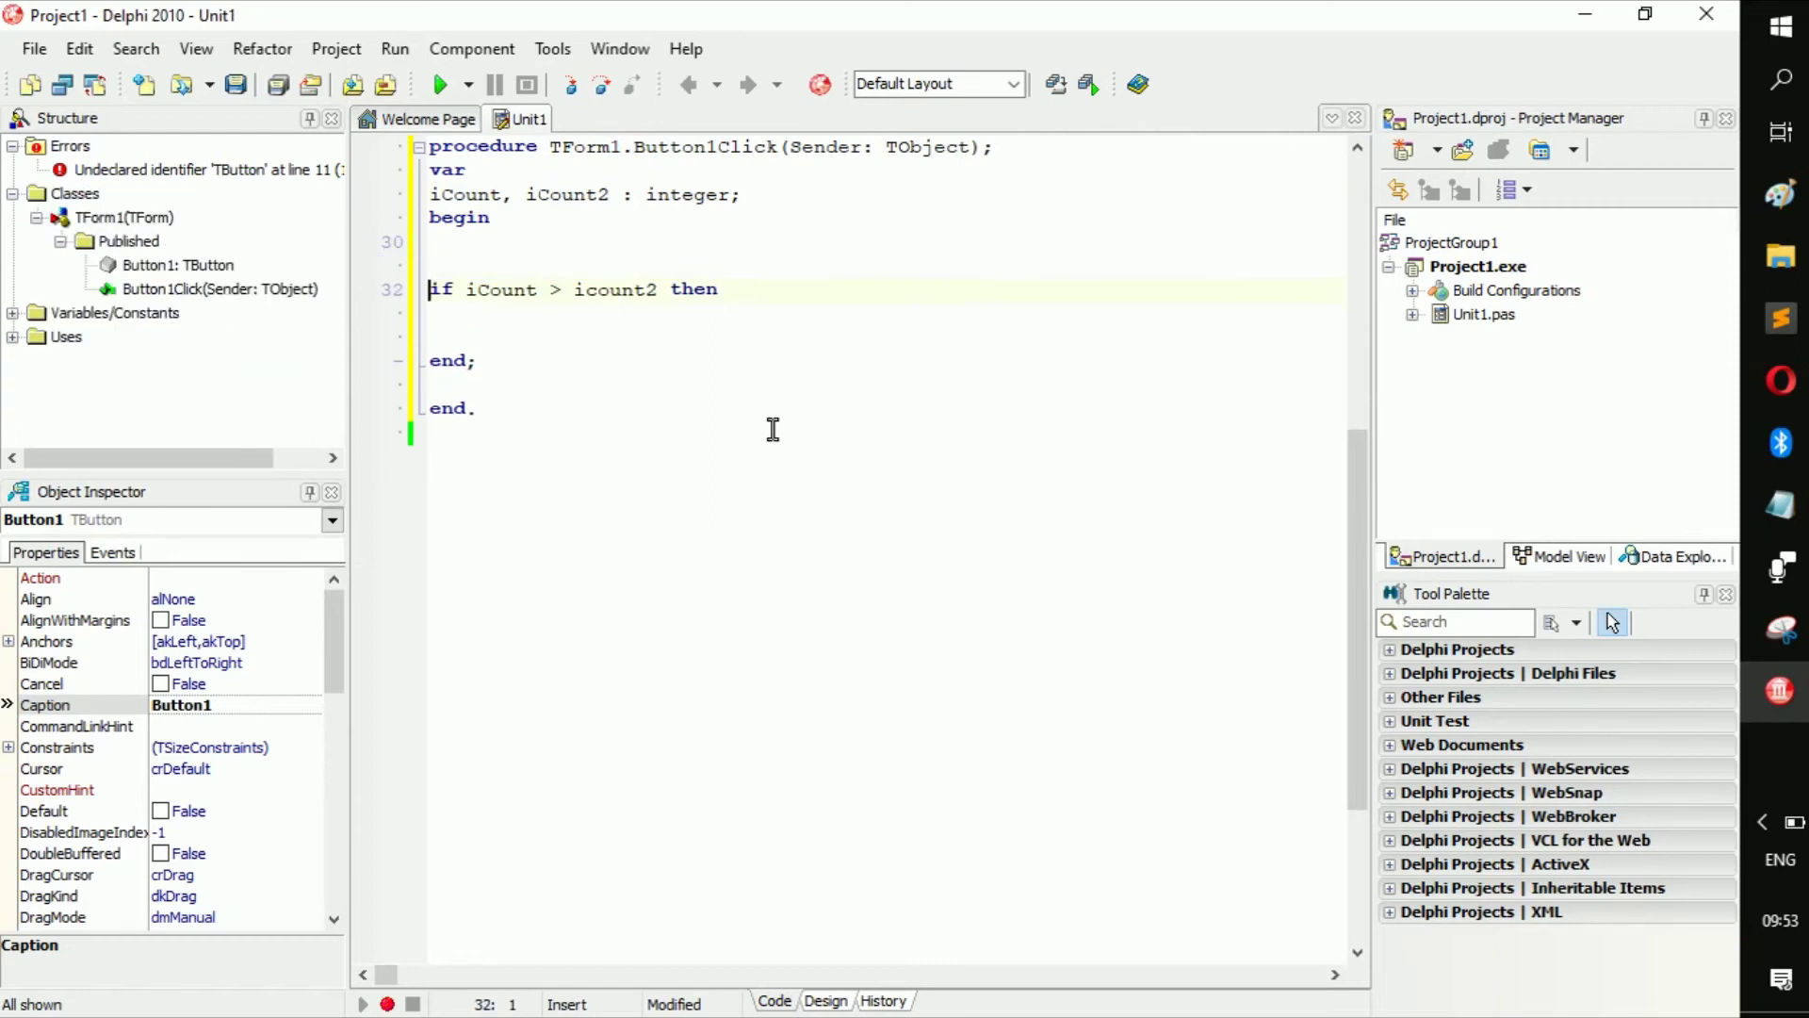
pyautogui.press('Down')
pyautogui.write('begin')
pyautogui.press('Return')
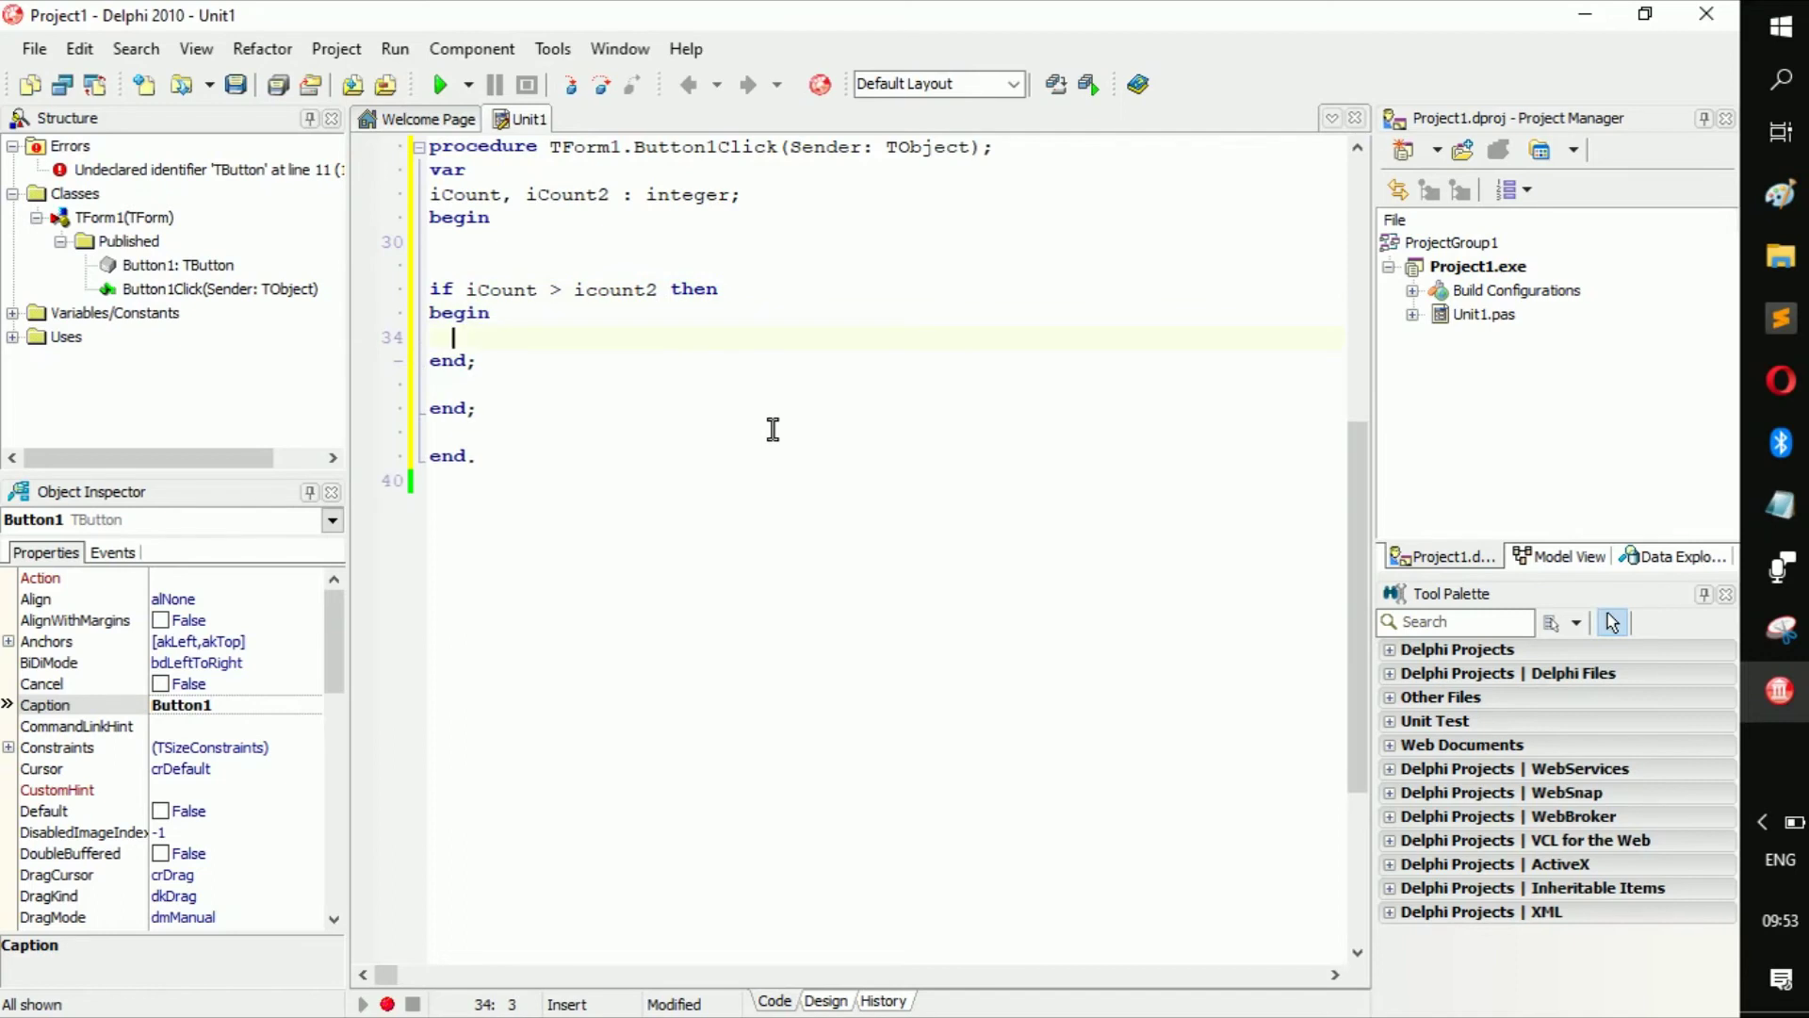
pyautogui.press('Up')
pyautogui.press('Up')
pyautogui.press('Up')
pyautogui.press('Up')
# - Assign iCount := 0 on a new line above the if statement
pyautogui.press('Return')
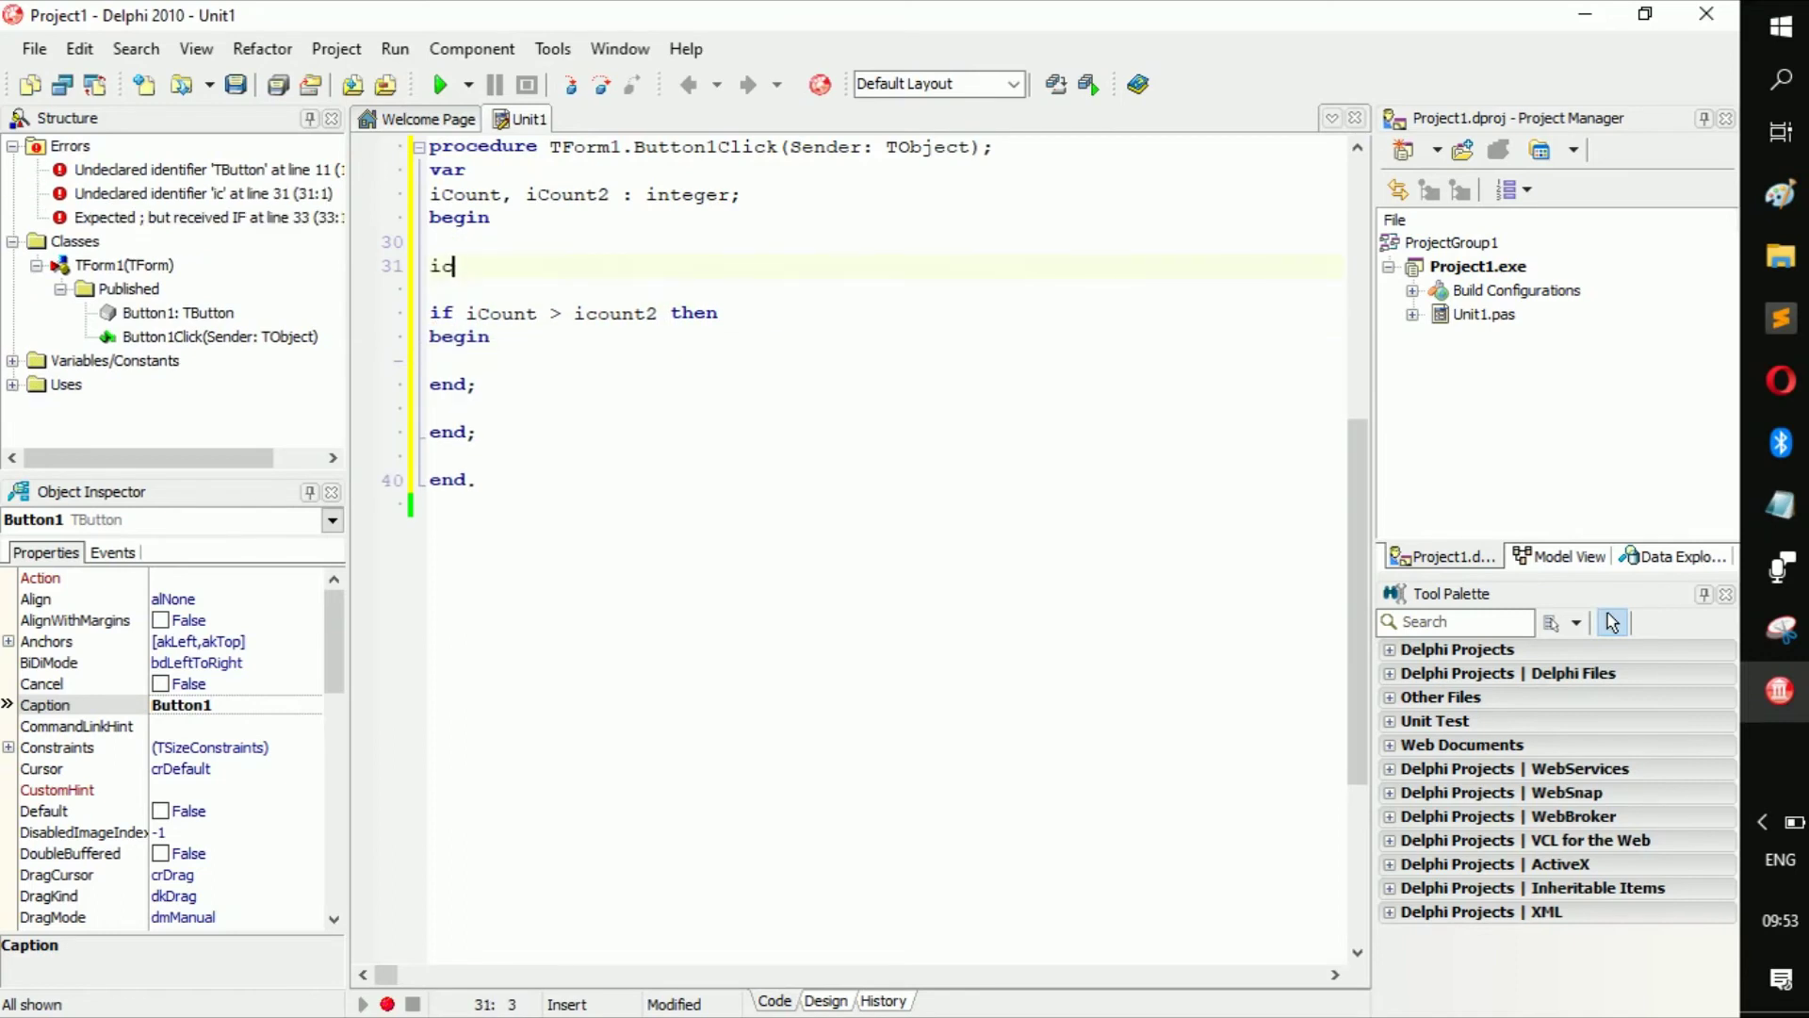
pyautogui.hotkey('ctrl', 'space')
pyautogui.press('Return')
pyautogui.write(':=')
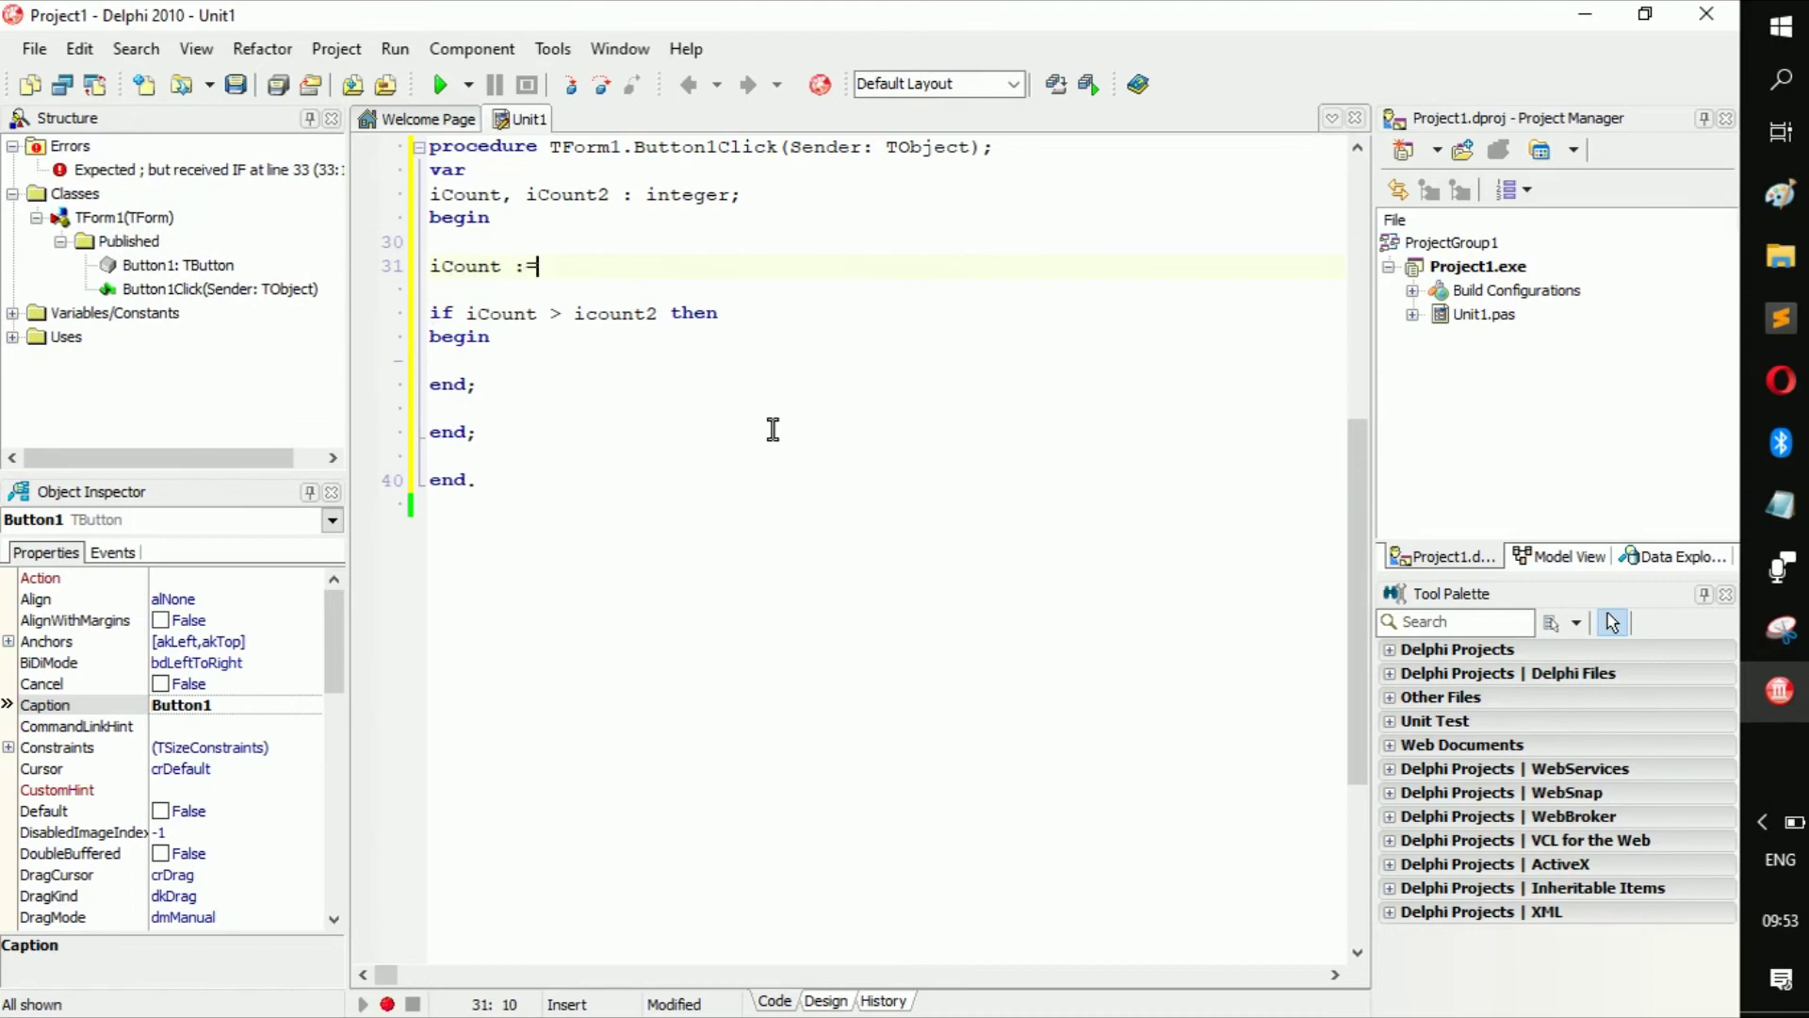
pyautogui.write(' 0;')
pyautogui.press('Return')
# - Add iCount2 := -7 below it and reformat the handler with Ctrl+D
pyautogui.hotkey('ctrl', 'space')
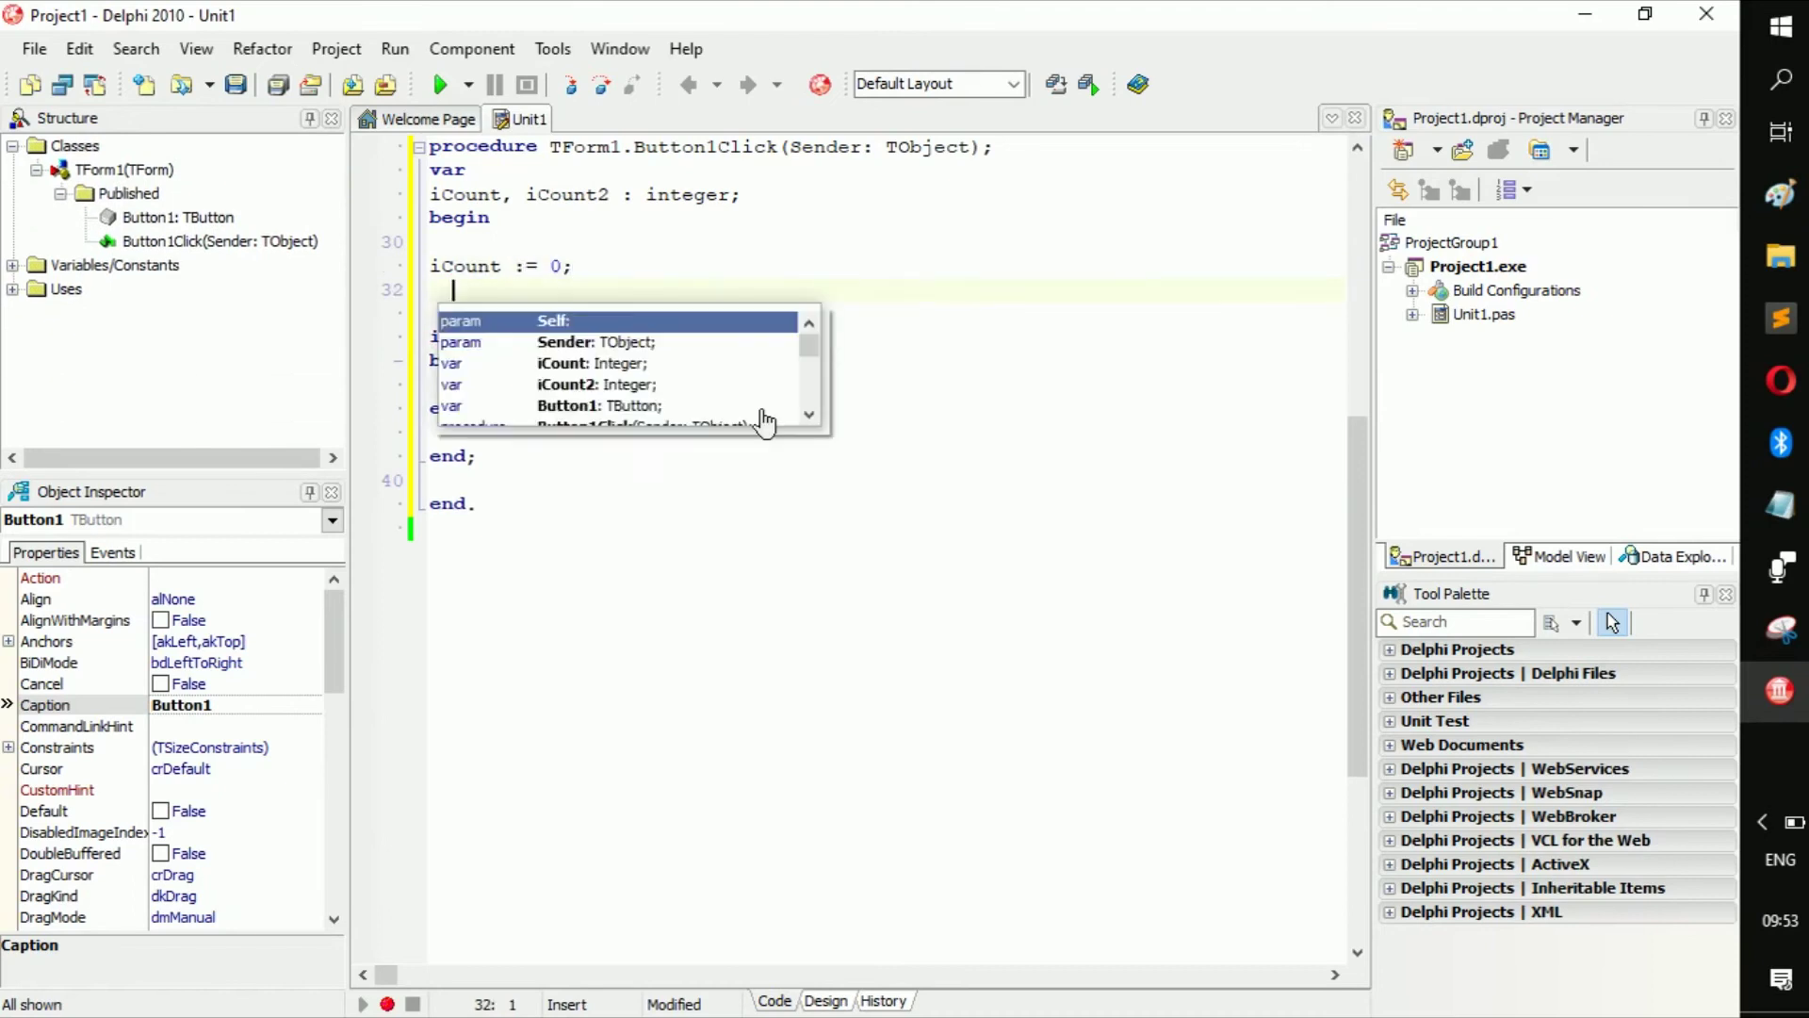
pyautogui.write('c')
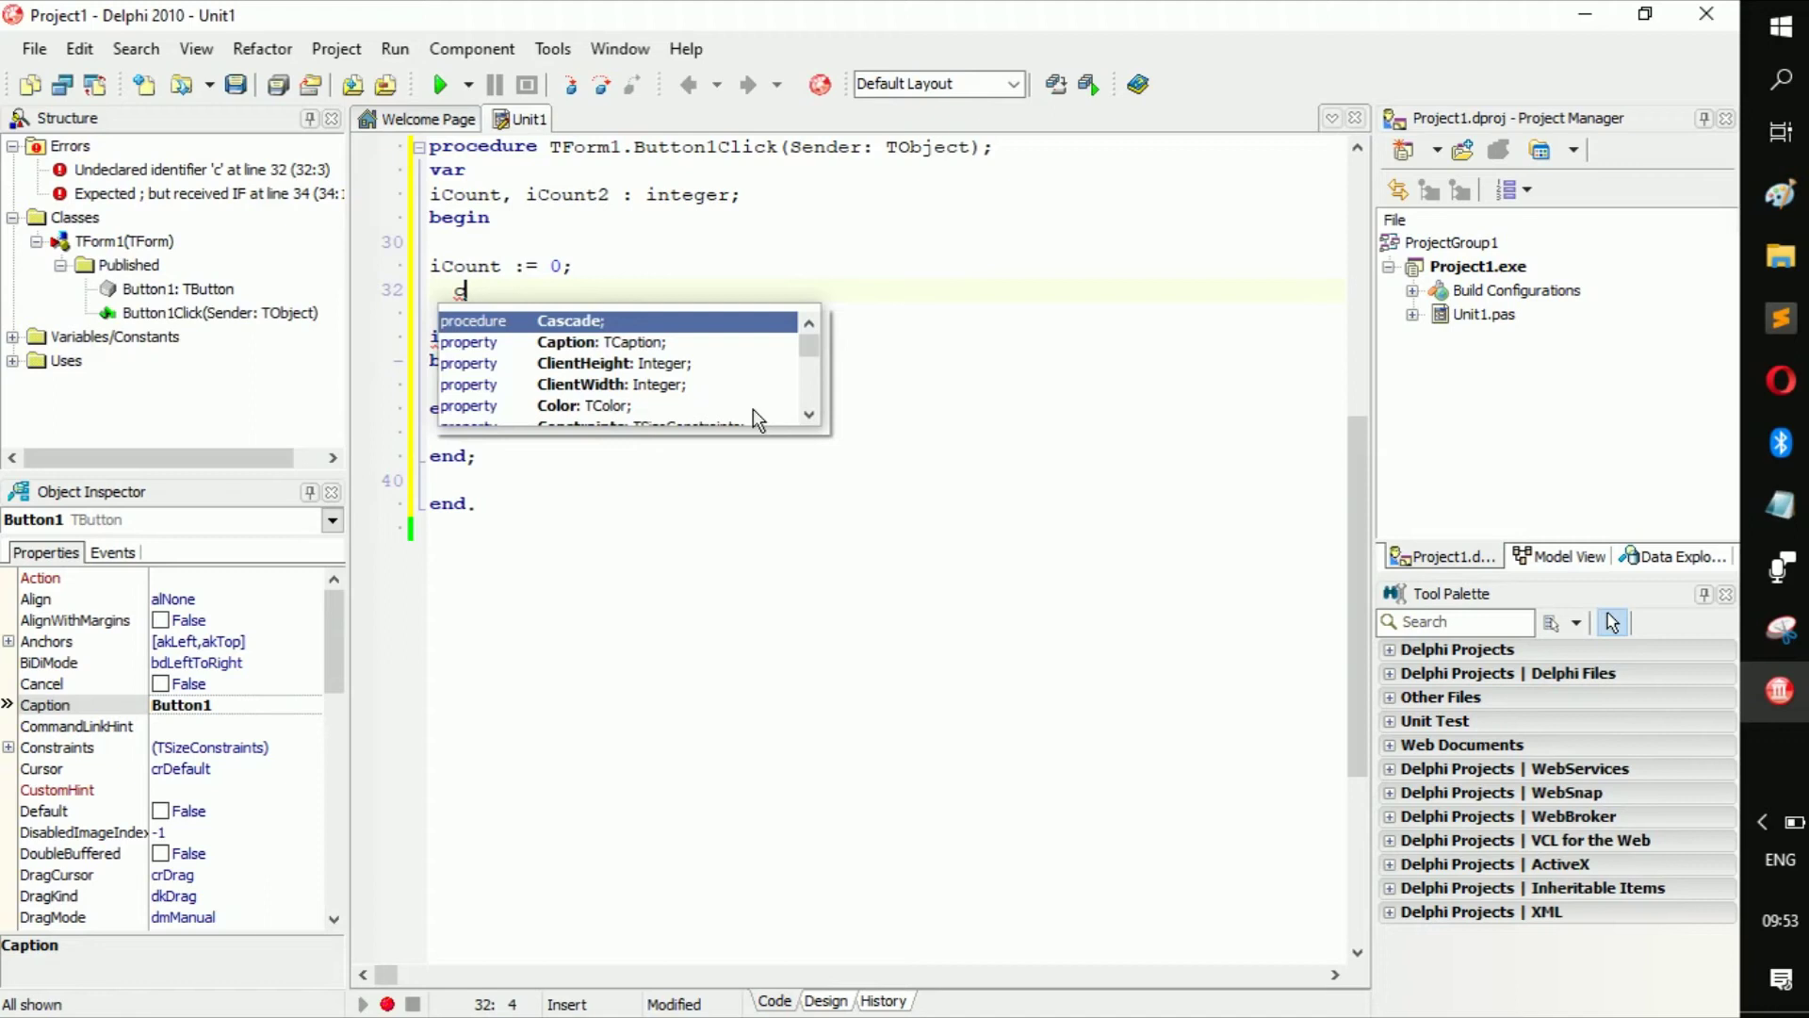
pyautogui.write('ou')
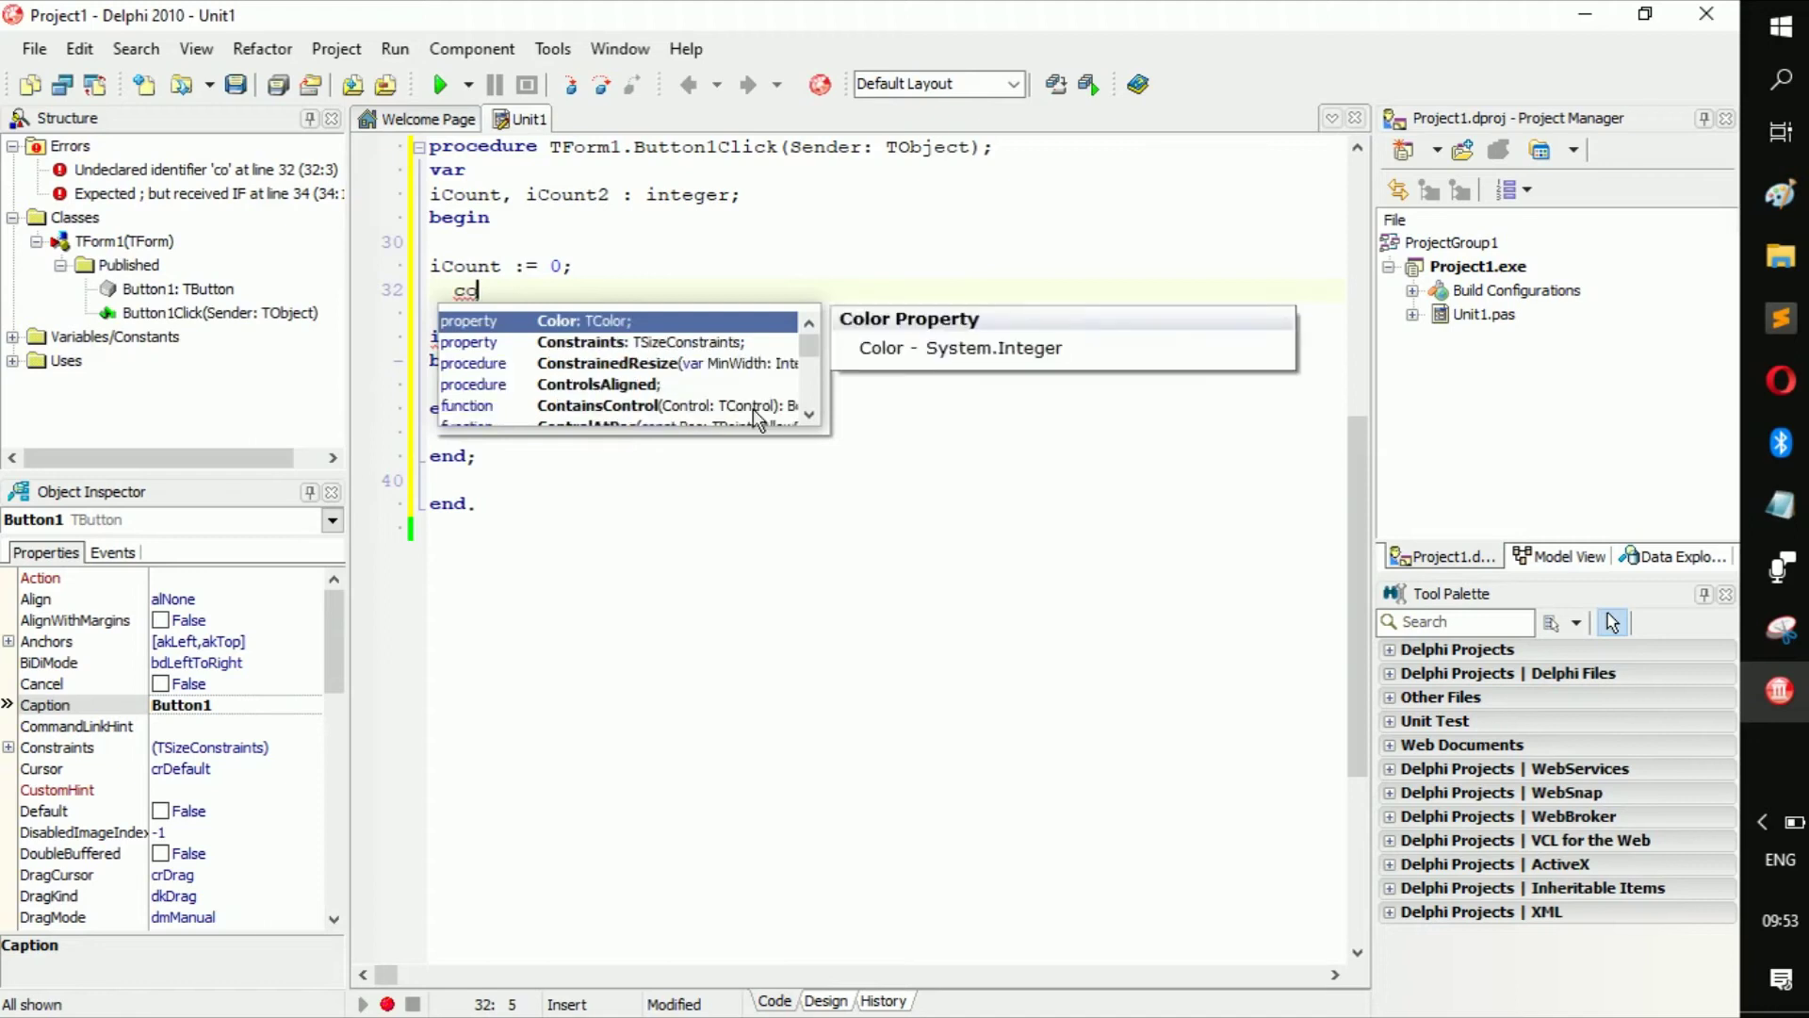
pyautogui.press('Left')
pyautogui.press('Left')
pyautogui.press('Left')
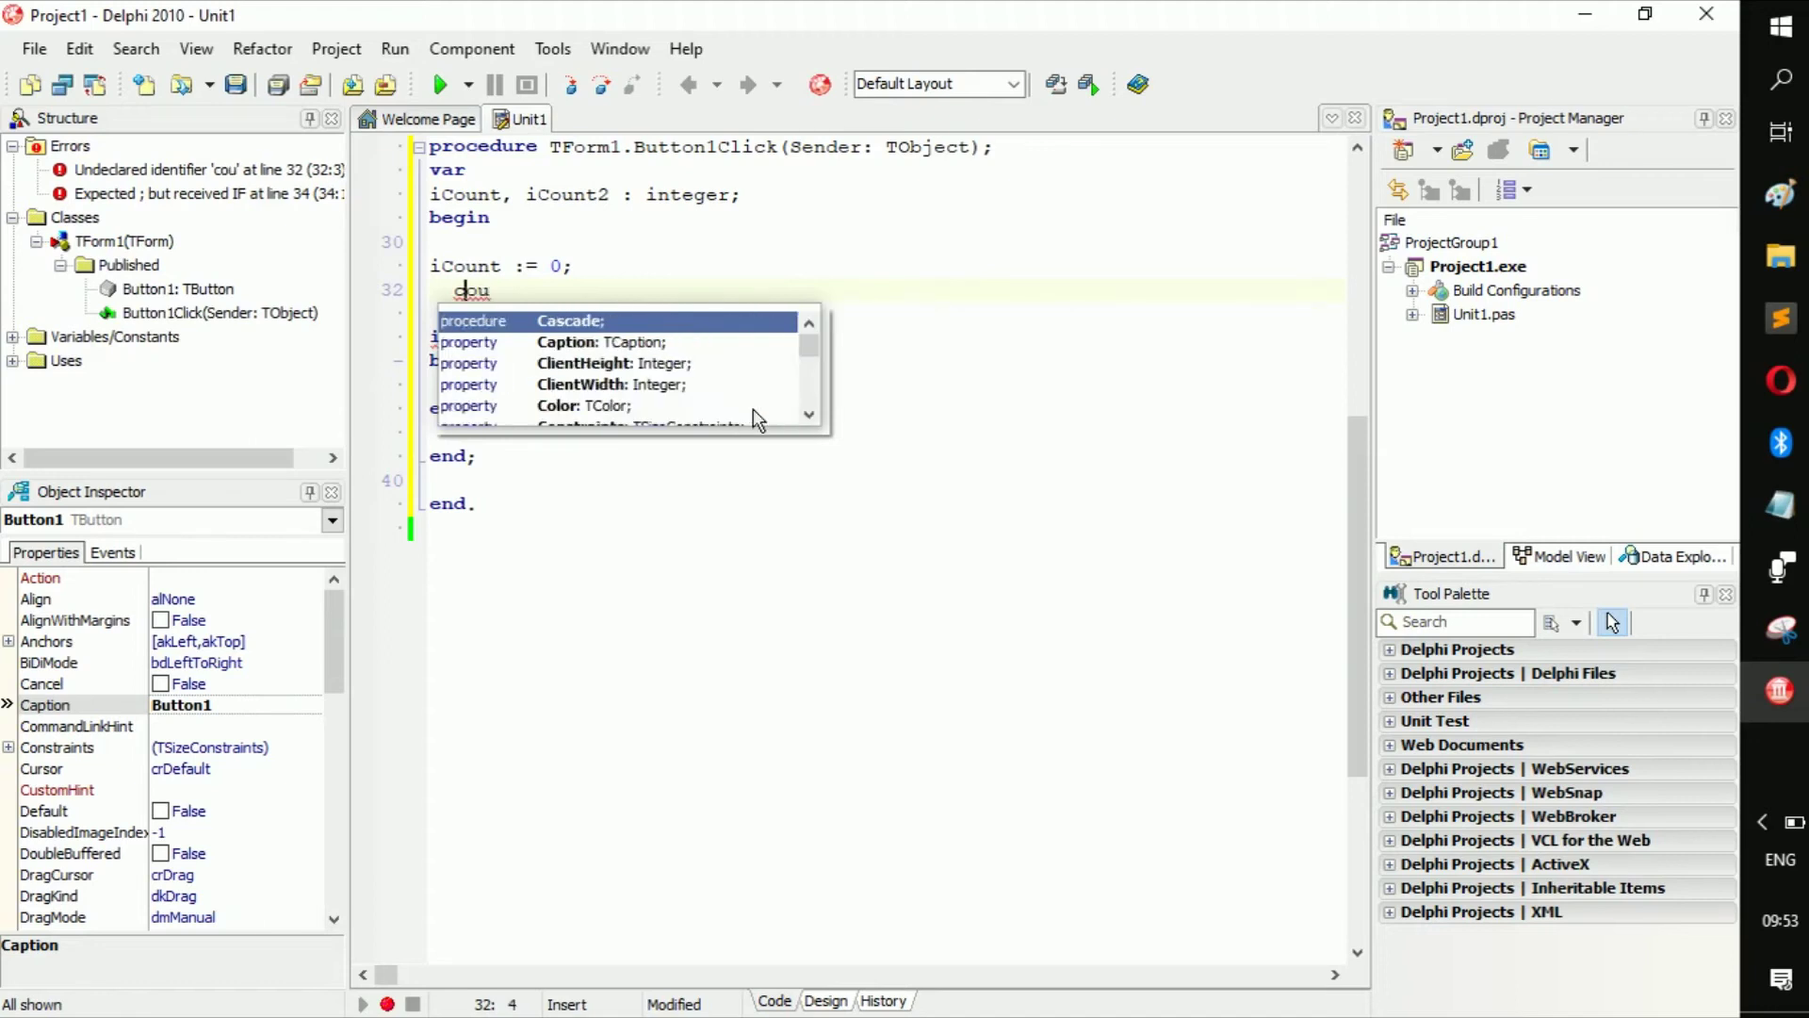
pyautogui.write('i')
pyautogui.press('Down')
pyautogui.press('Down')
pyautogui.press('Return')
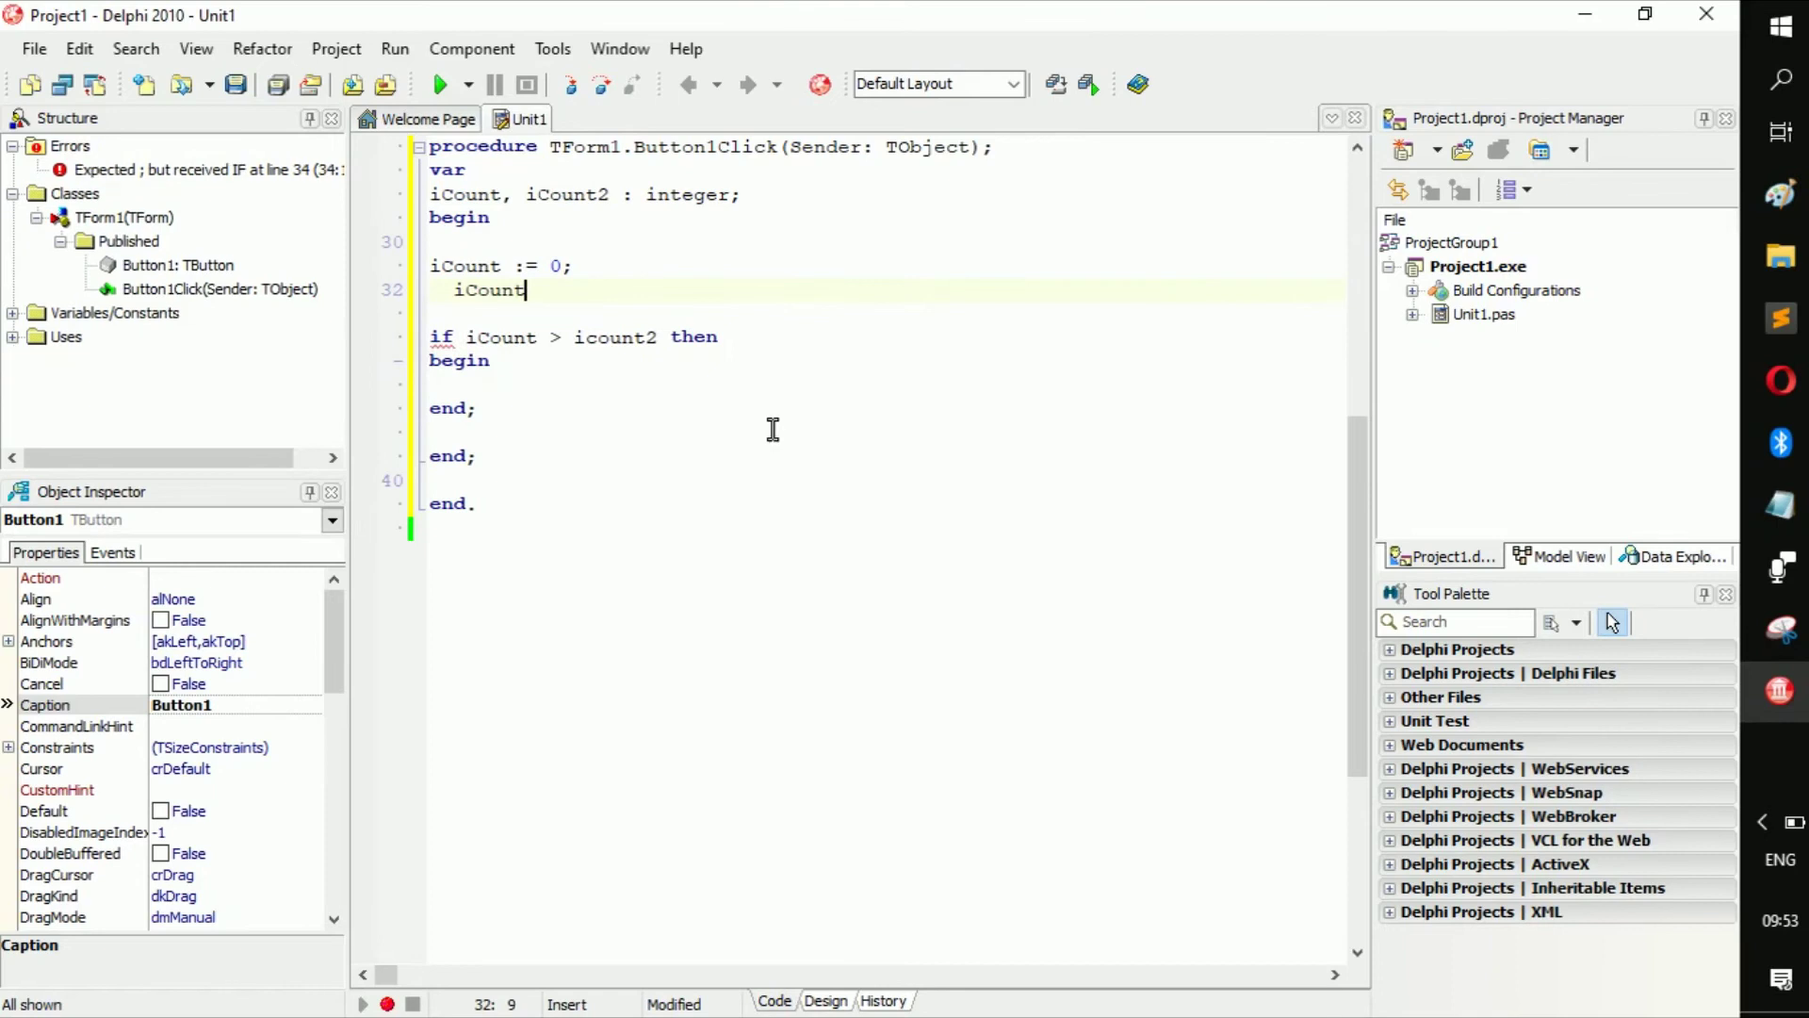
pyautogui.press('BackSpace')
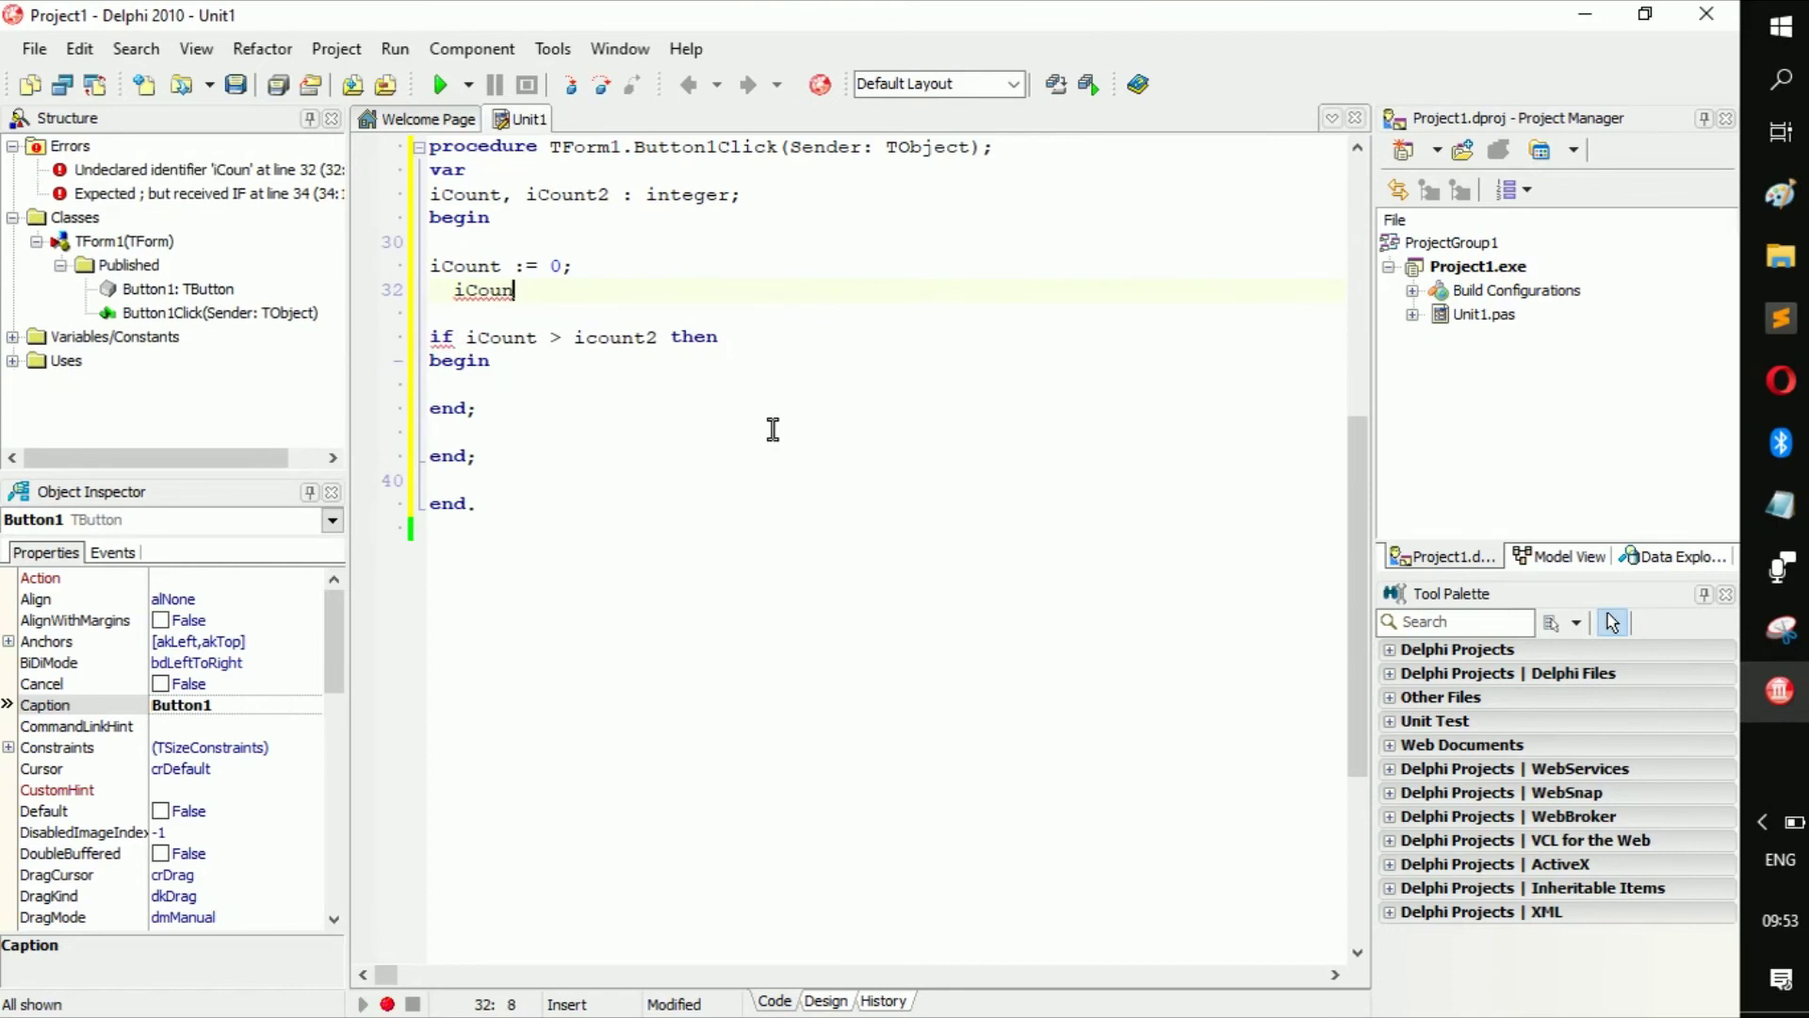
pyautogui.write('t2 :')
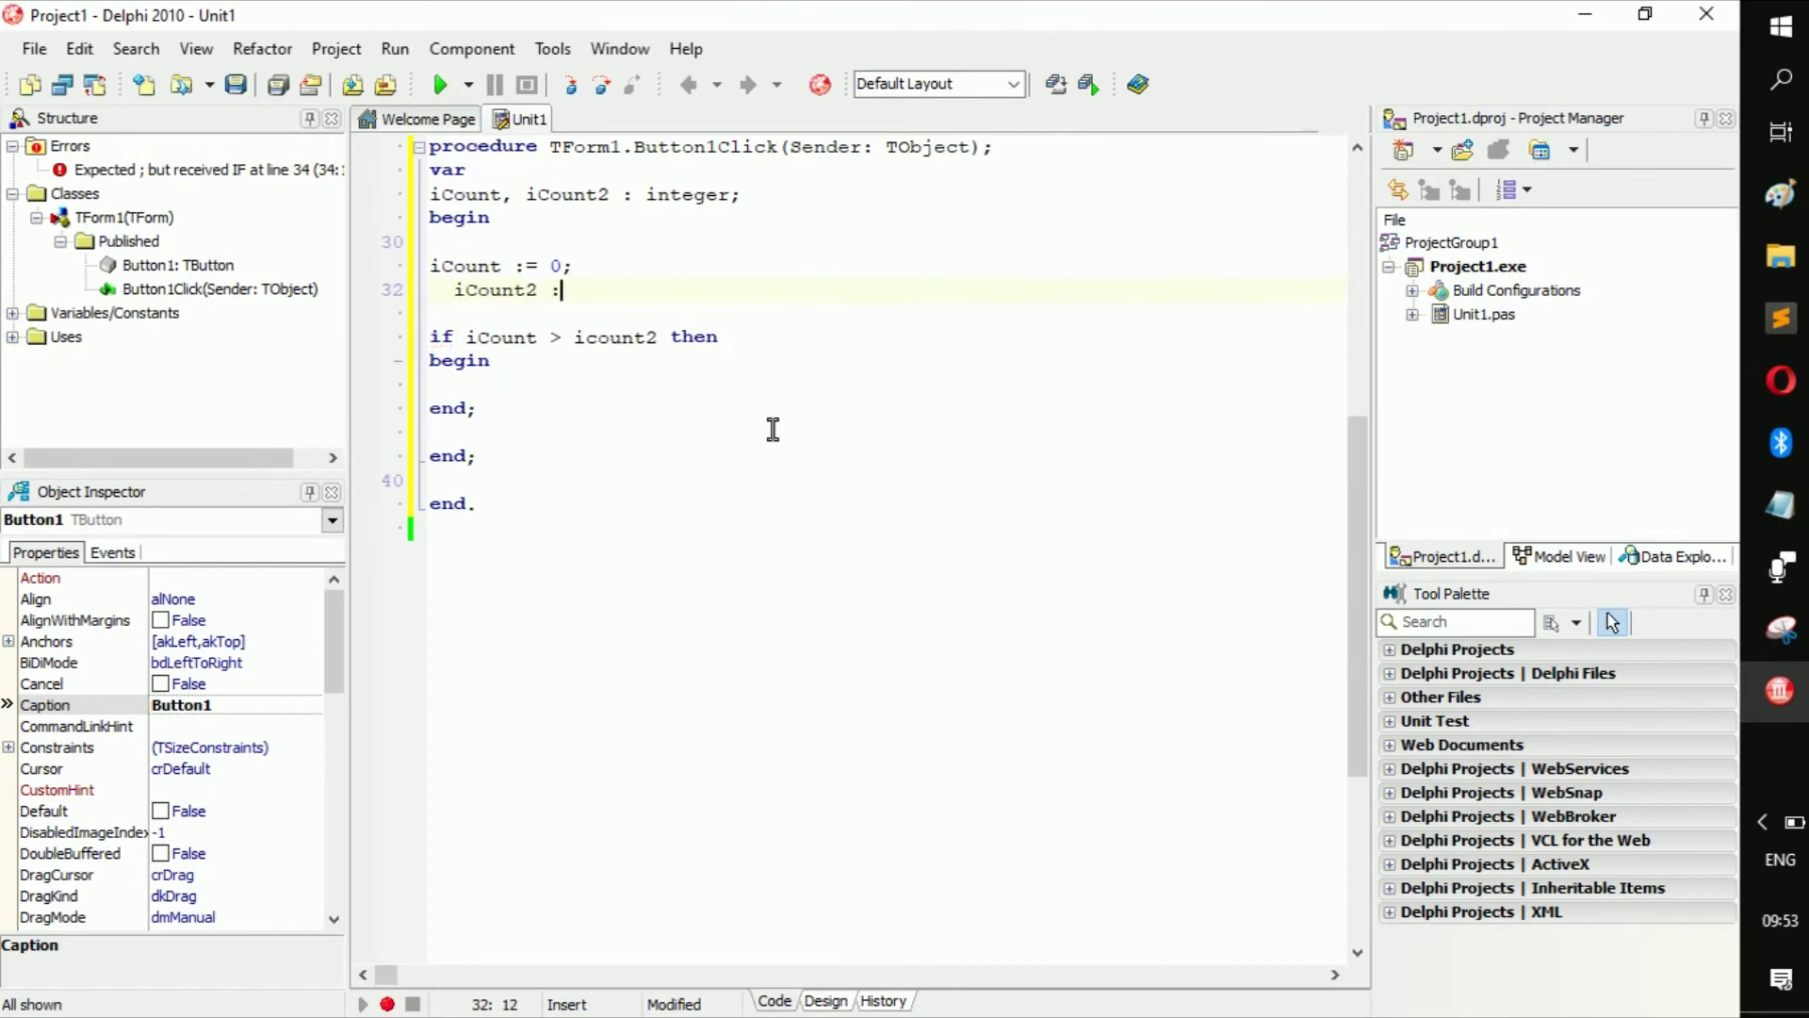
pyautogui.write('= -7')
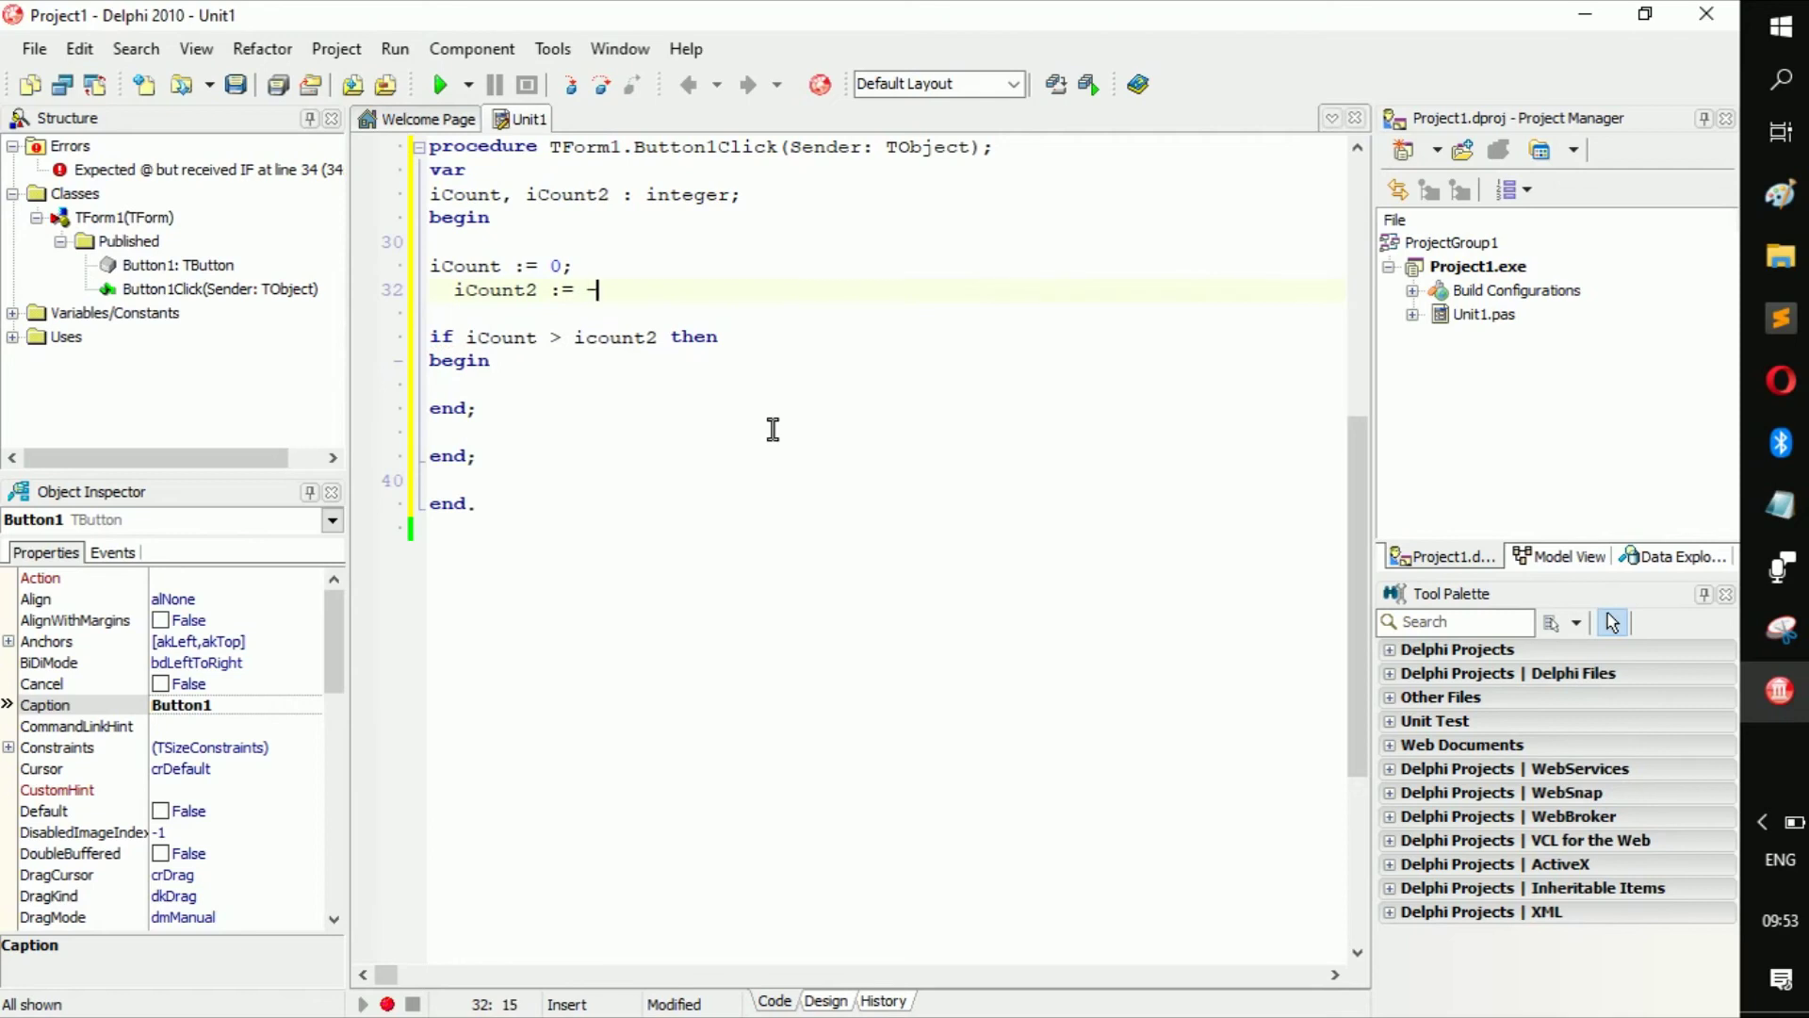
pyautogui.write(';')
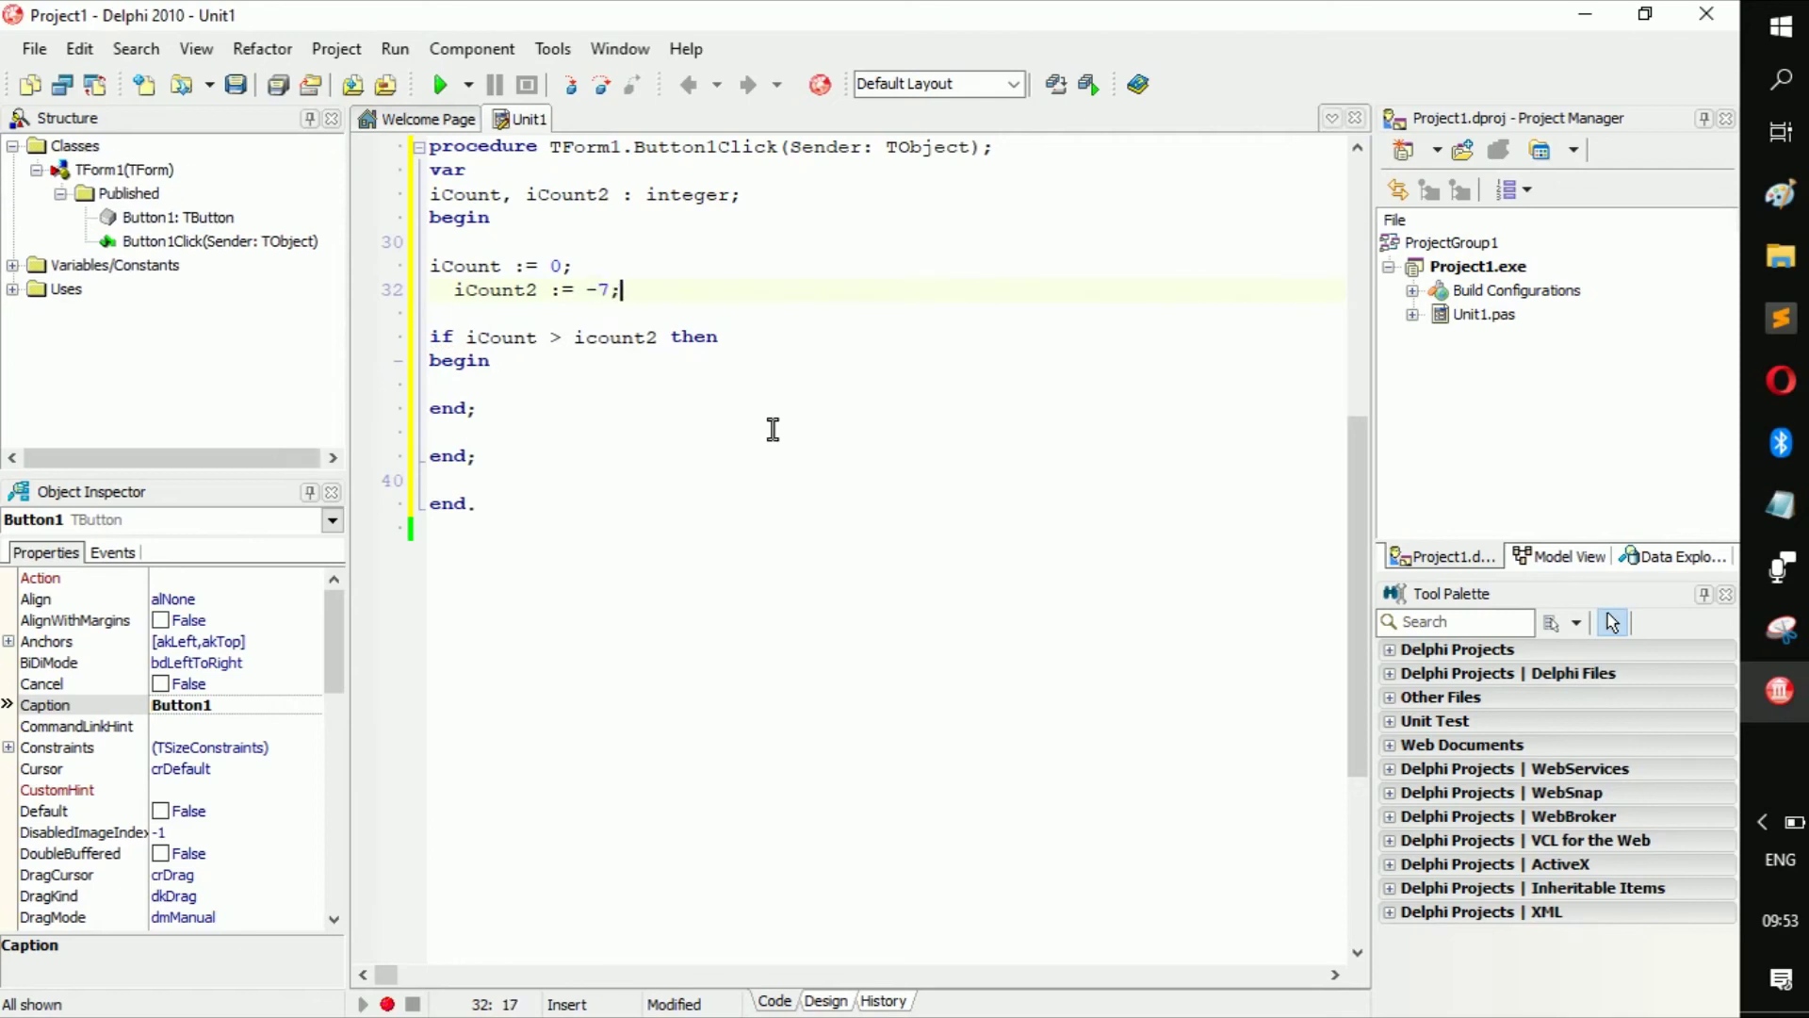
pyautogui.hotkey('ctrl', 'd')
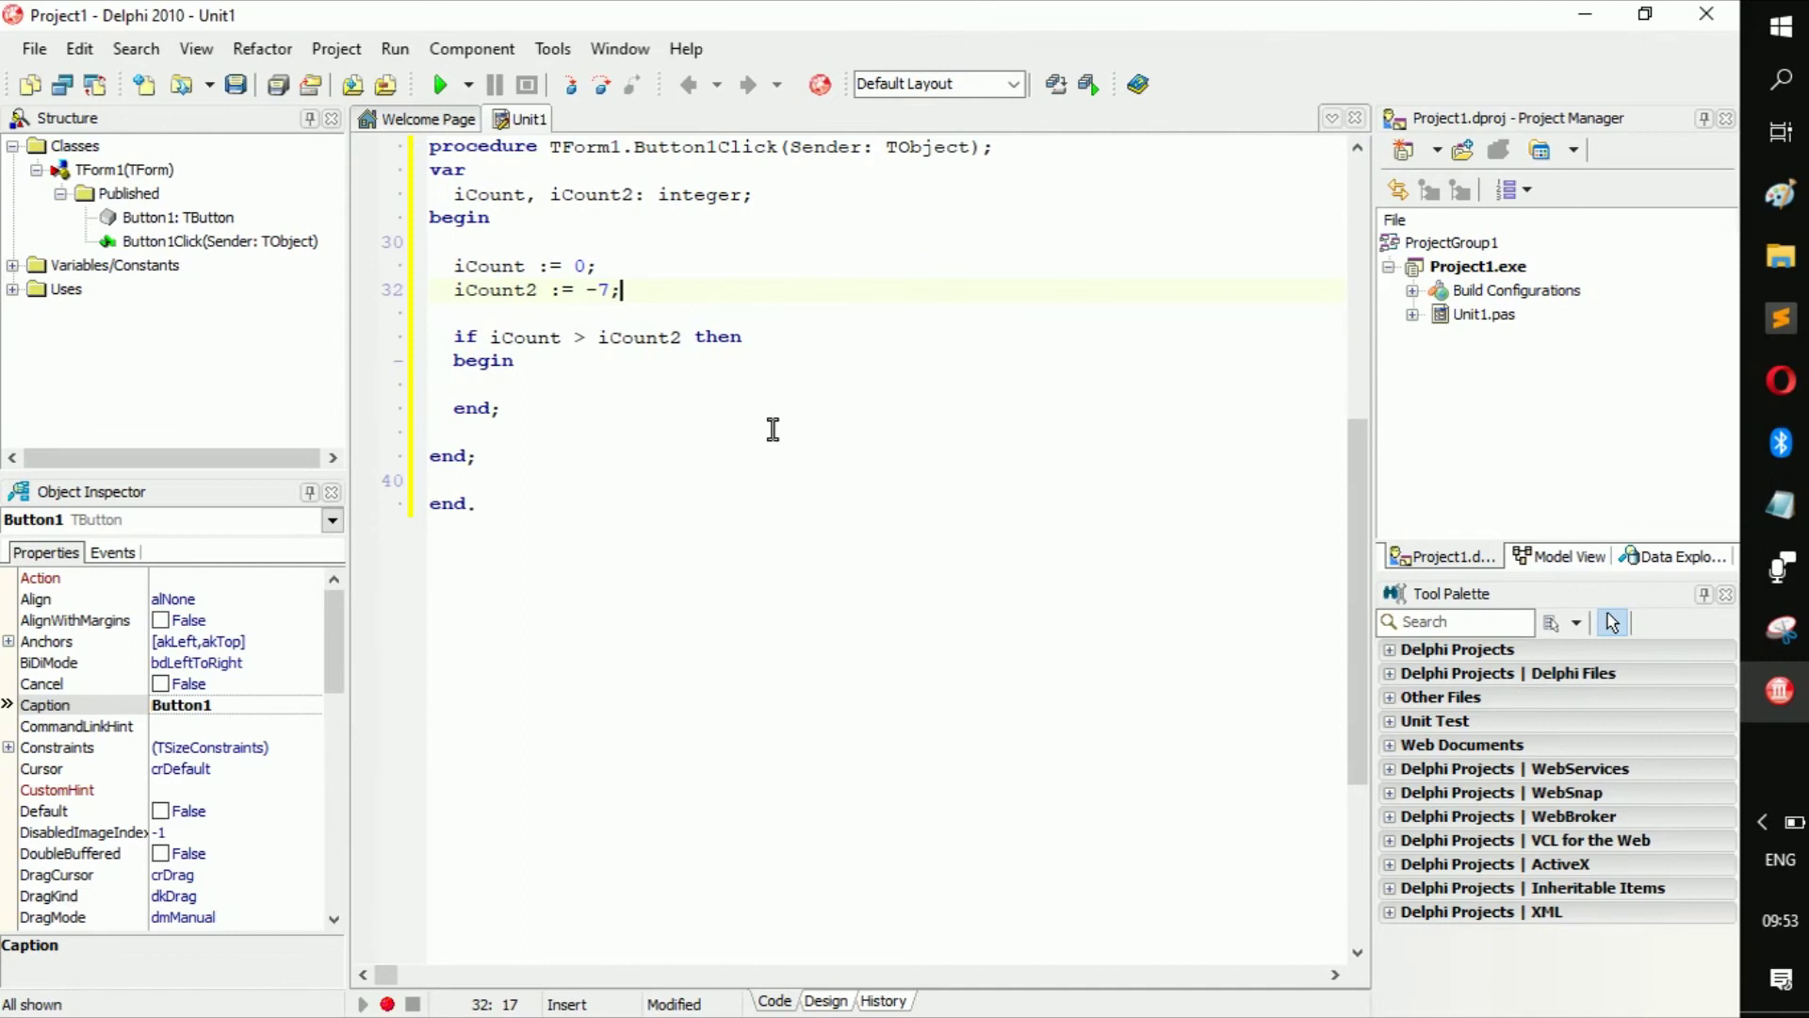
pyautogui.press('Down')
pyautogui.press('Down')
pyautogui.press('Down')
pyautogui.press('Down')
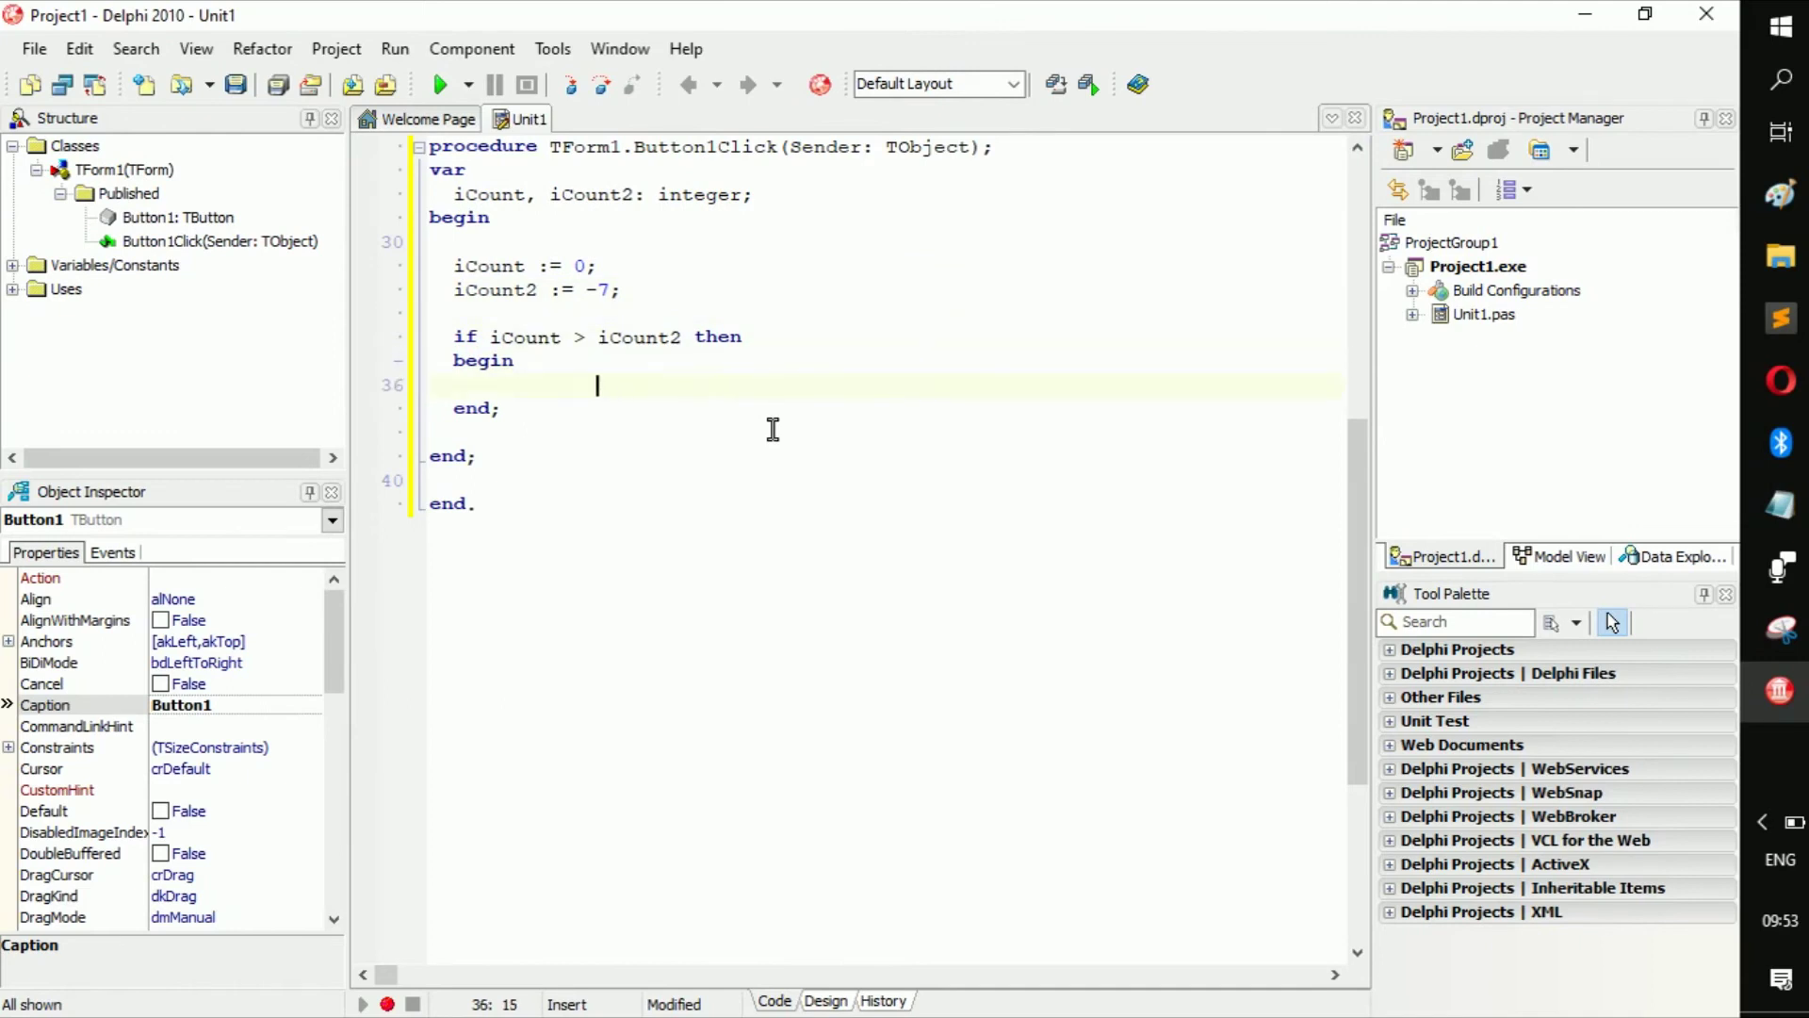
# - Add a nested 'if iCount = 0 then' begin…end; block inside the first if
pyautogui.press('BackSpace')
pyautogui.press('BackSpace')
pyautogui.press('BackSpace')
pyautogui.press('BackSpace')
pyautogui.press('BackSpace')
pyautogui.write('if')
pyautogui.press('space')
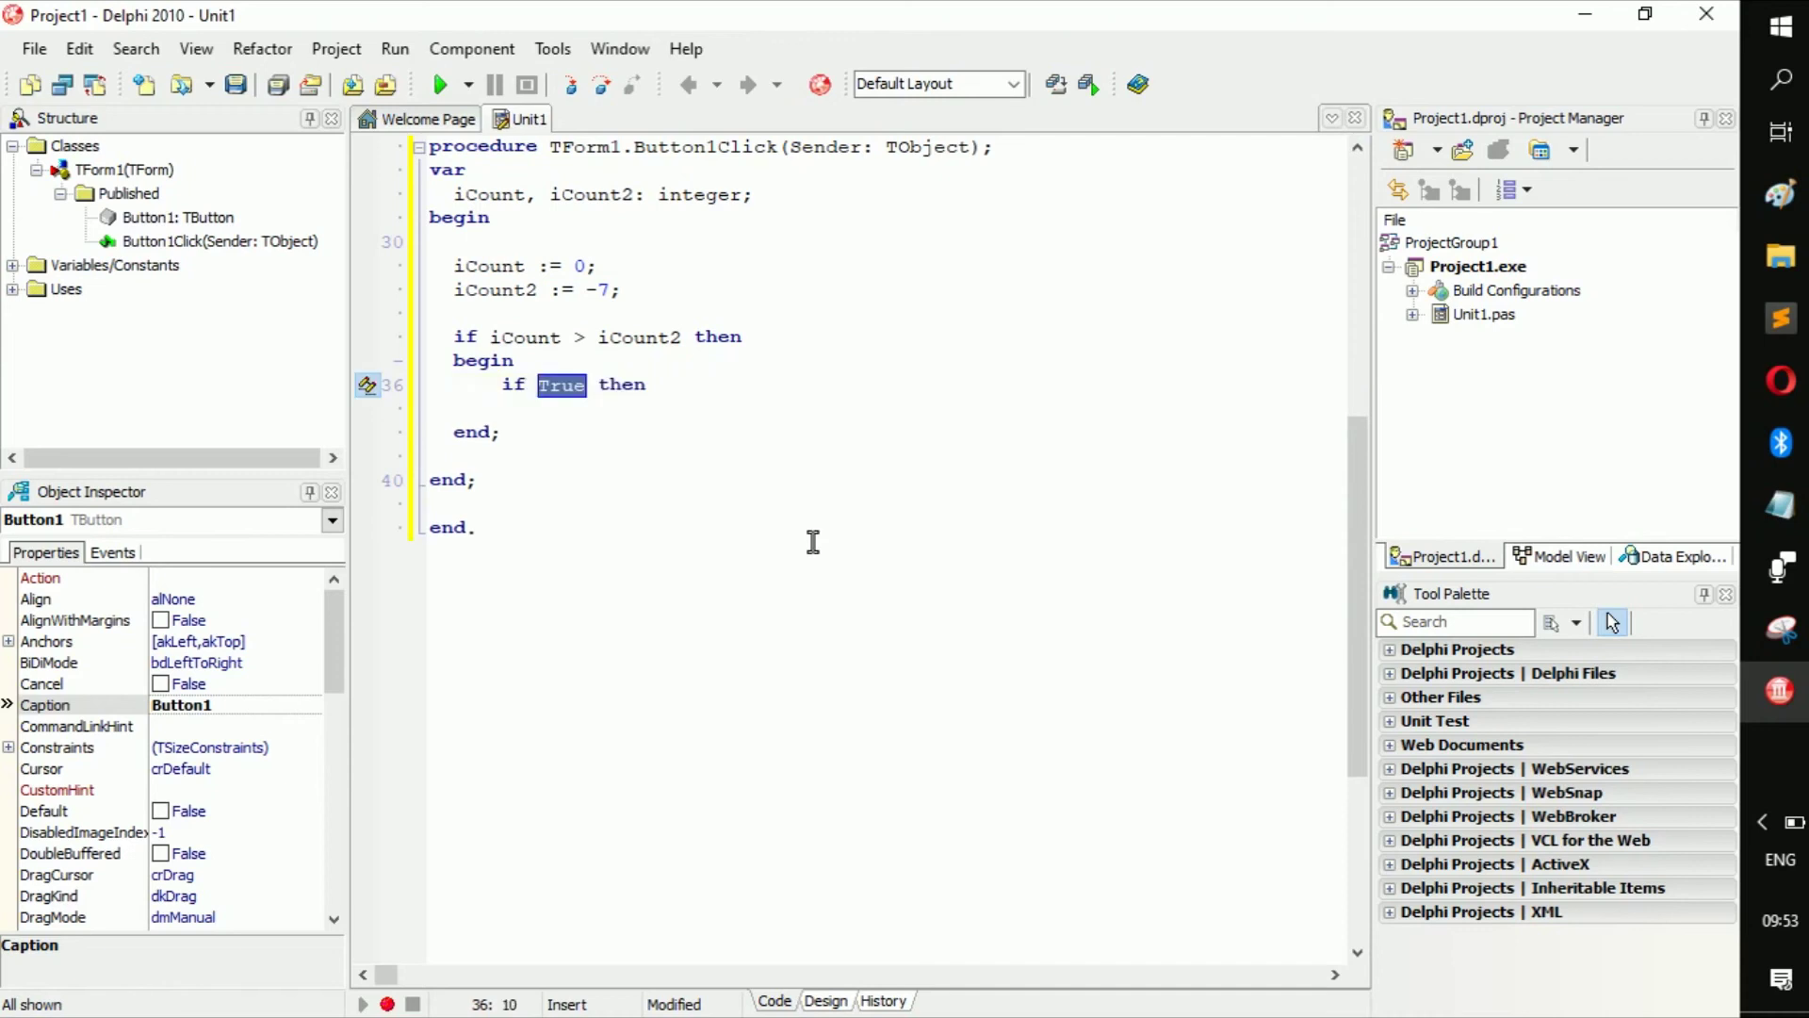
pyautogui.press('BackSpace')
pyautogui.write('ic')
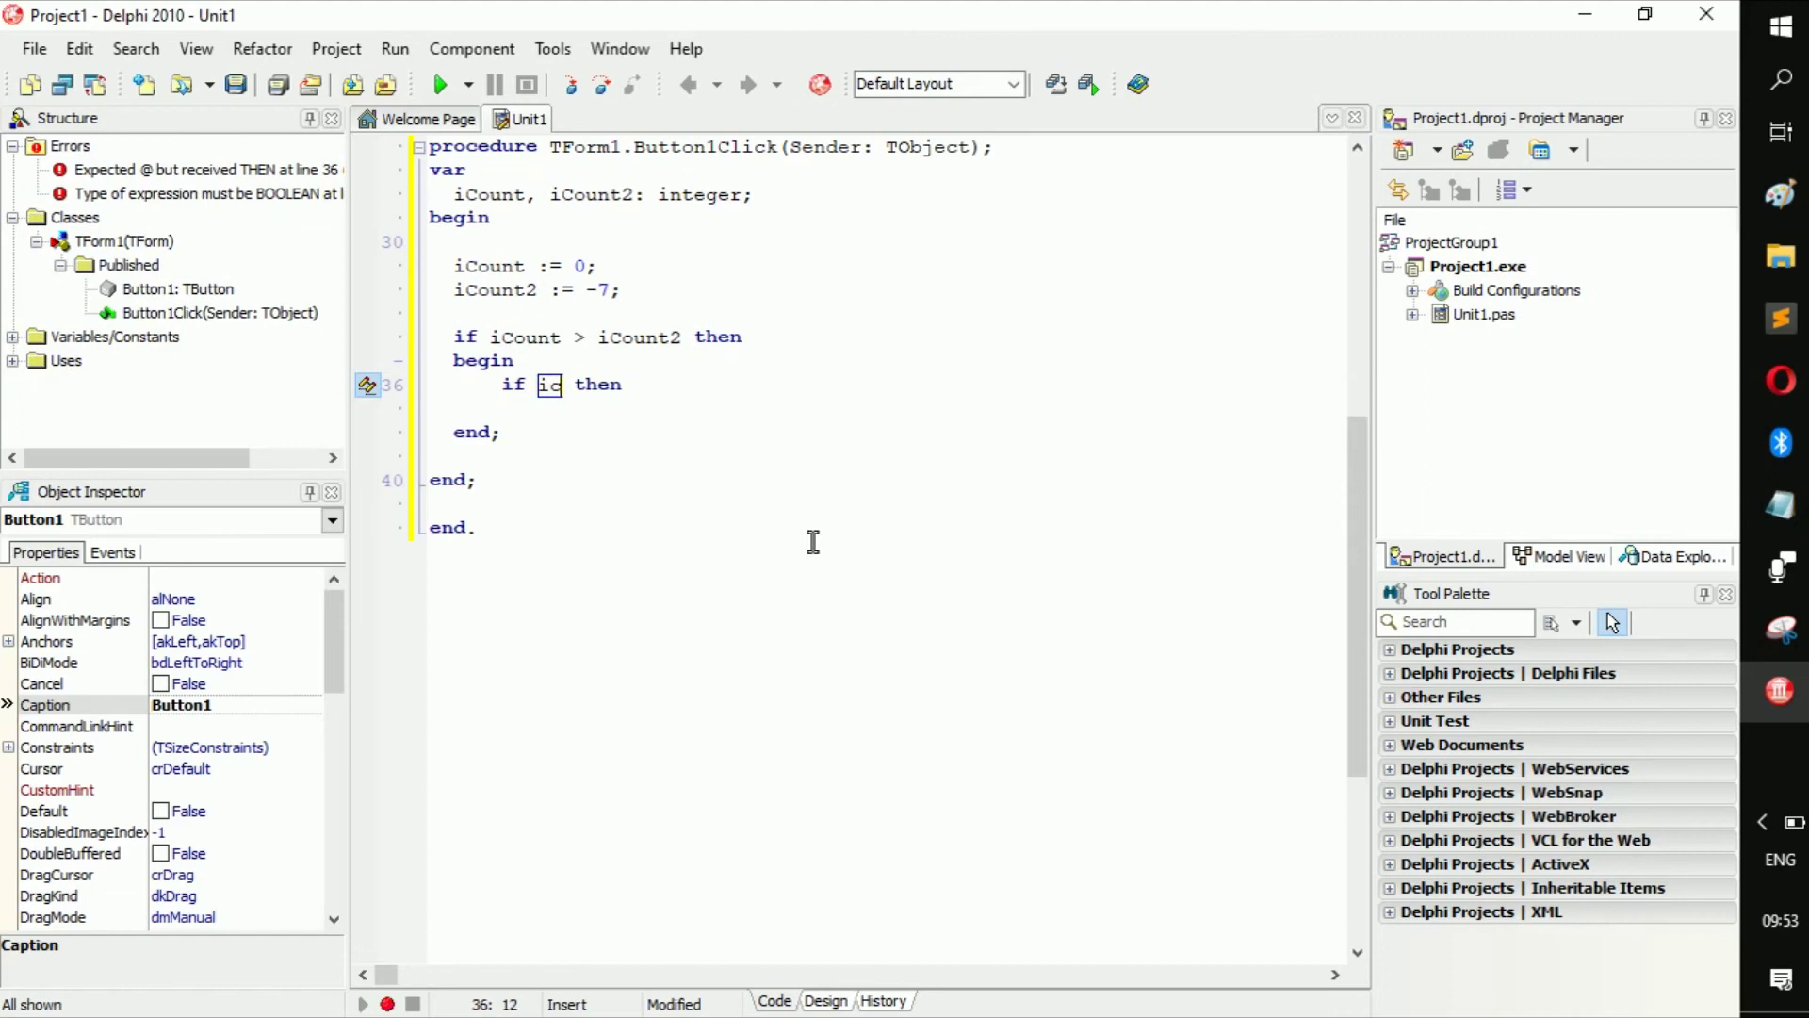
pyautogui.press('BackSpace')
pyautogui.write('Count')
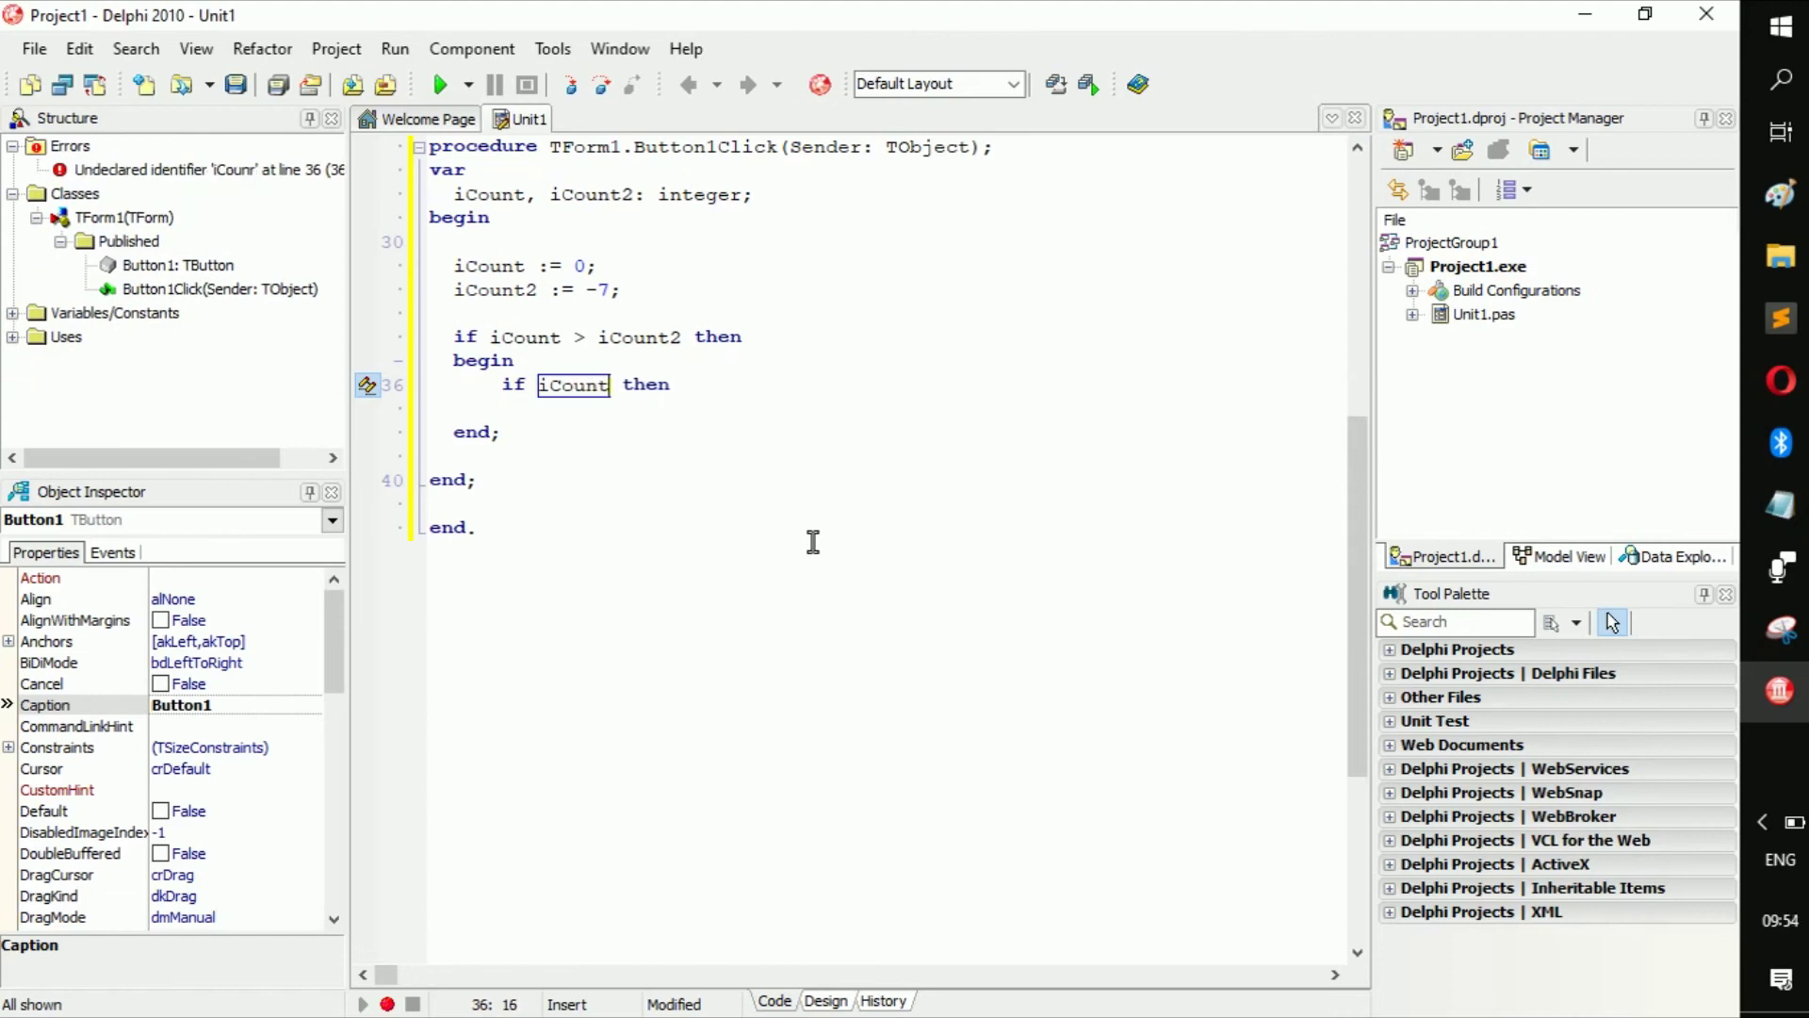
pyautogui.write(' =  ')
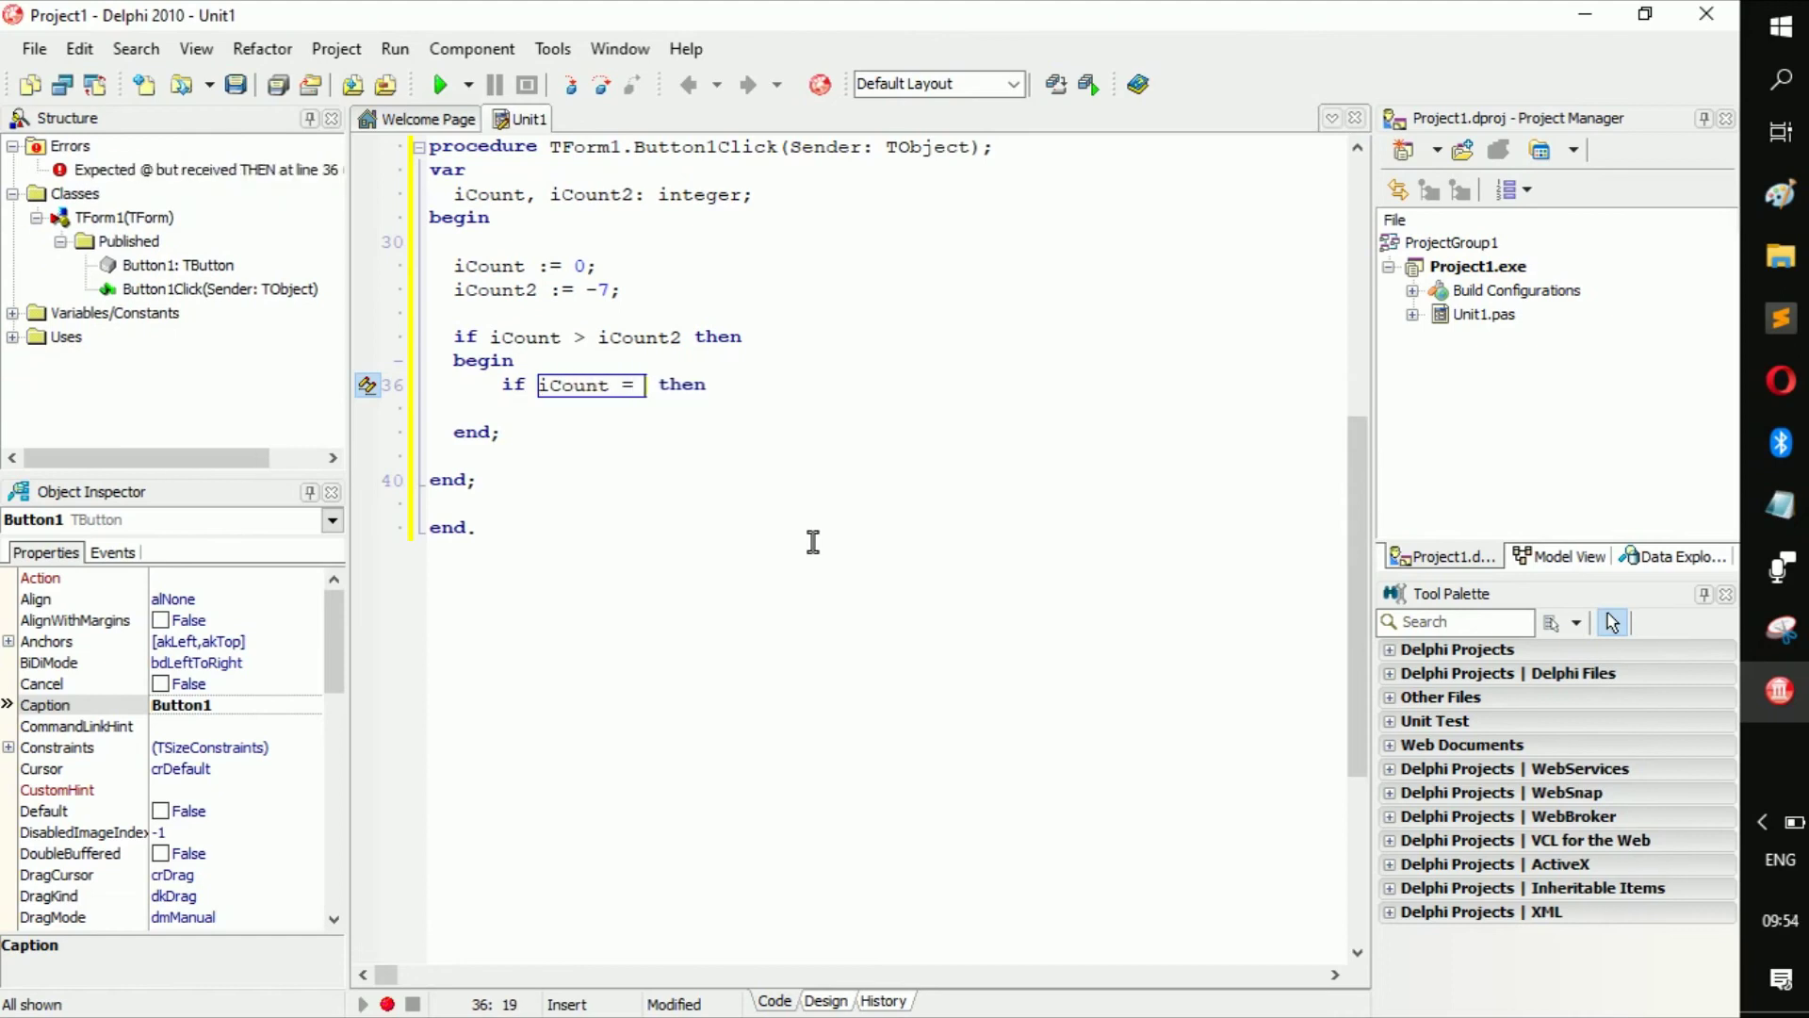
pyautogui.write('0')
pyautogui.press('Down')
pyautogui.write('egin')
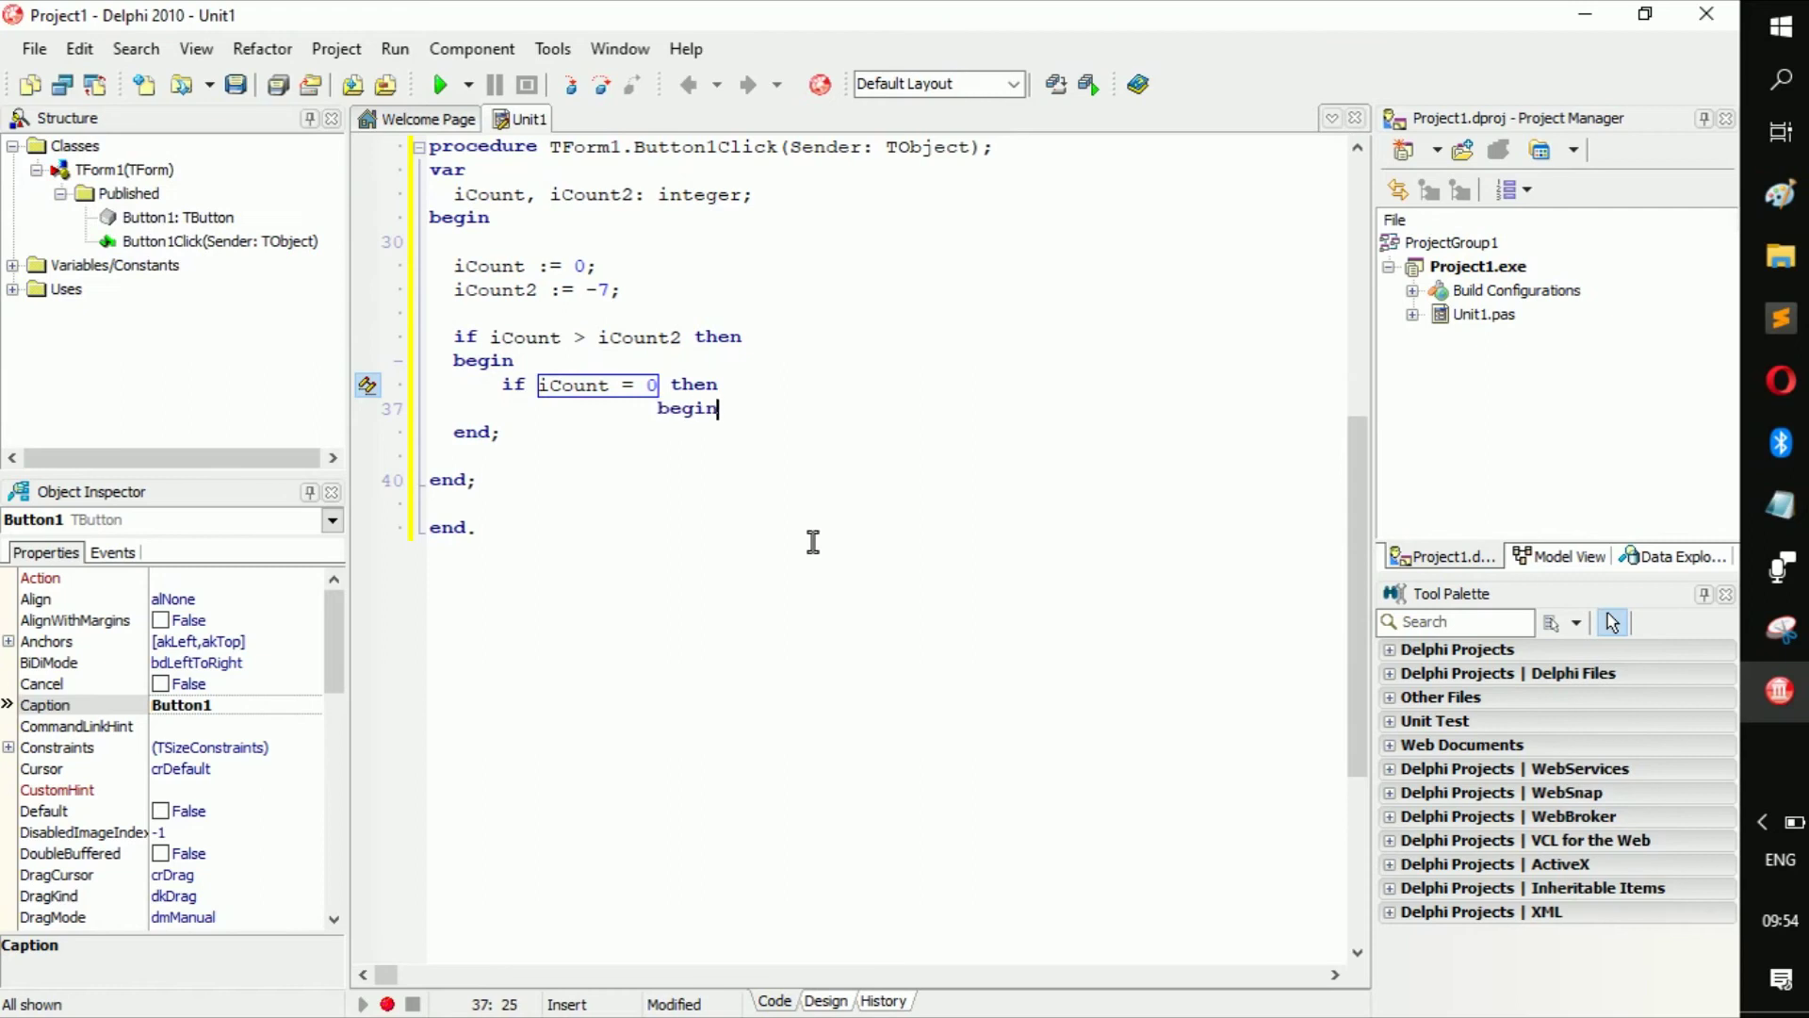
pyautogui.press('Left')
pyautogui.press('Left')
pyautogui.press('Left')
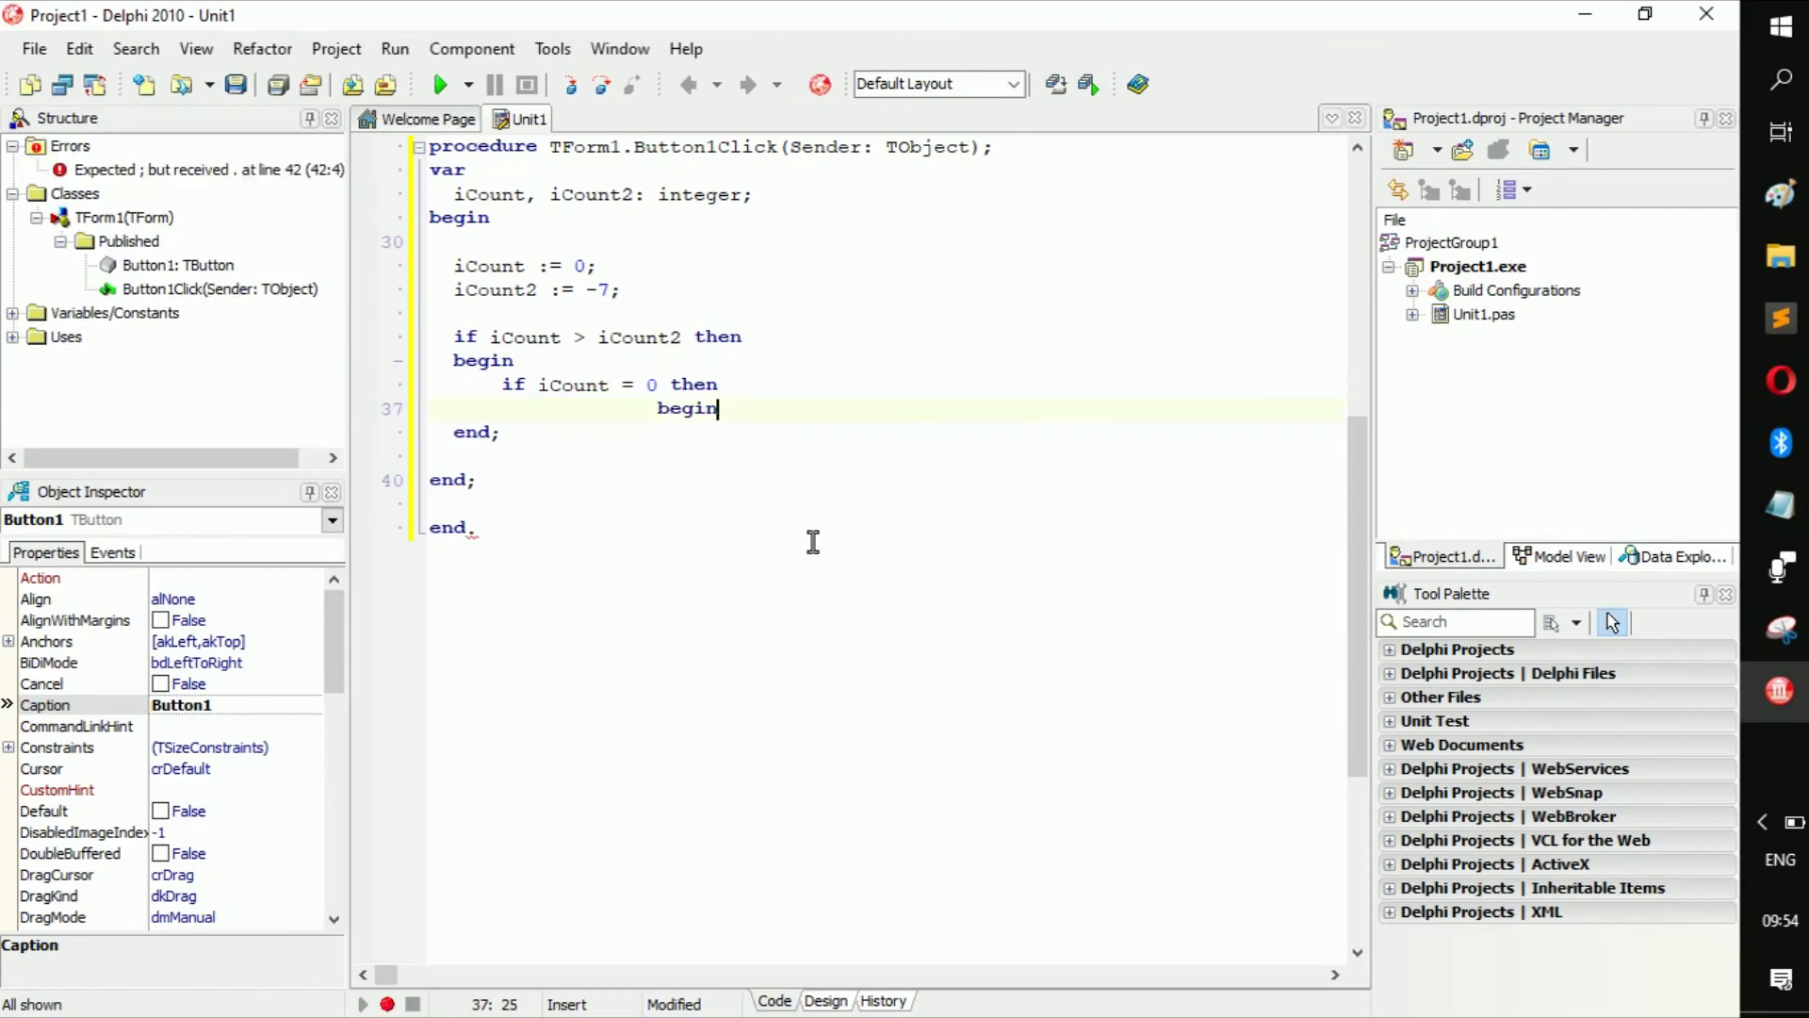
pyautogui.press('Return')
# - Highlight the nested block and both if lines, then return inside the inner block
pyautogui.moveTo(502, 384)
pyautogui.mouseDown()
pyautogui.moveTo(802, 432)
pyautogui.moveTo(828, 472)
pyautogui.mouseUp()
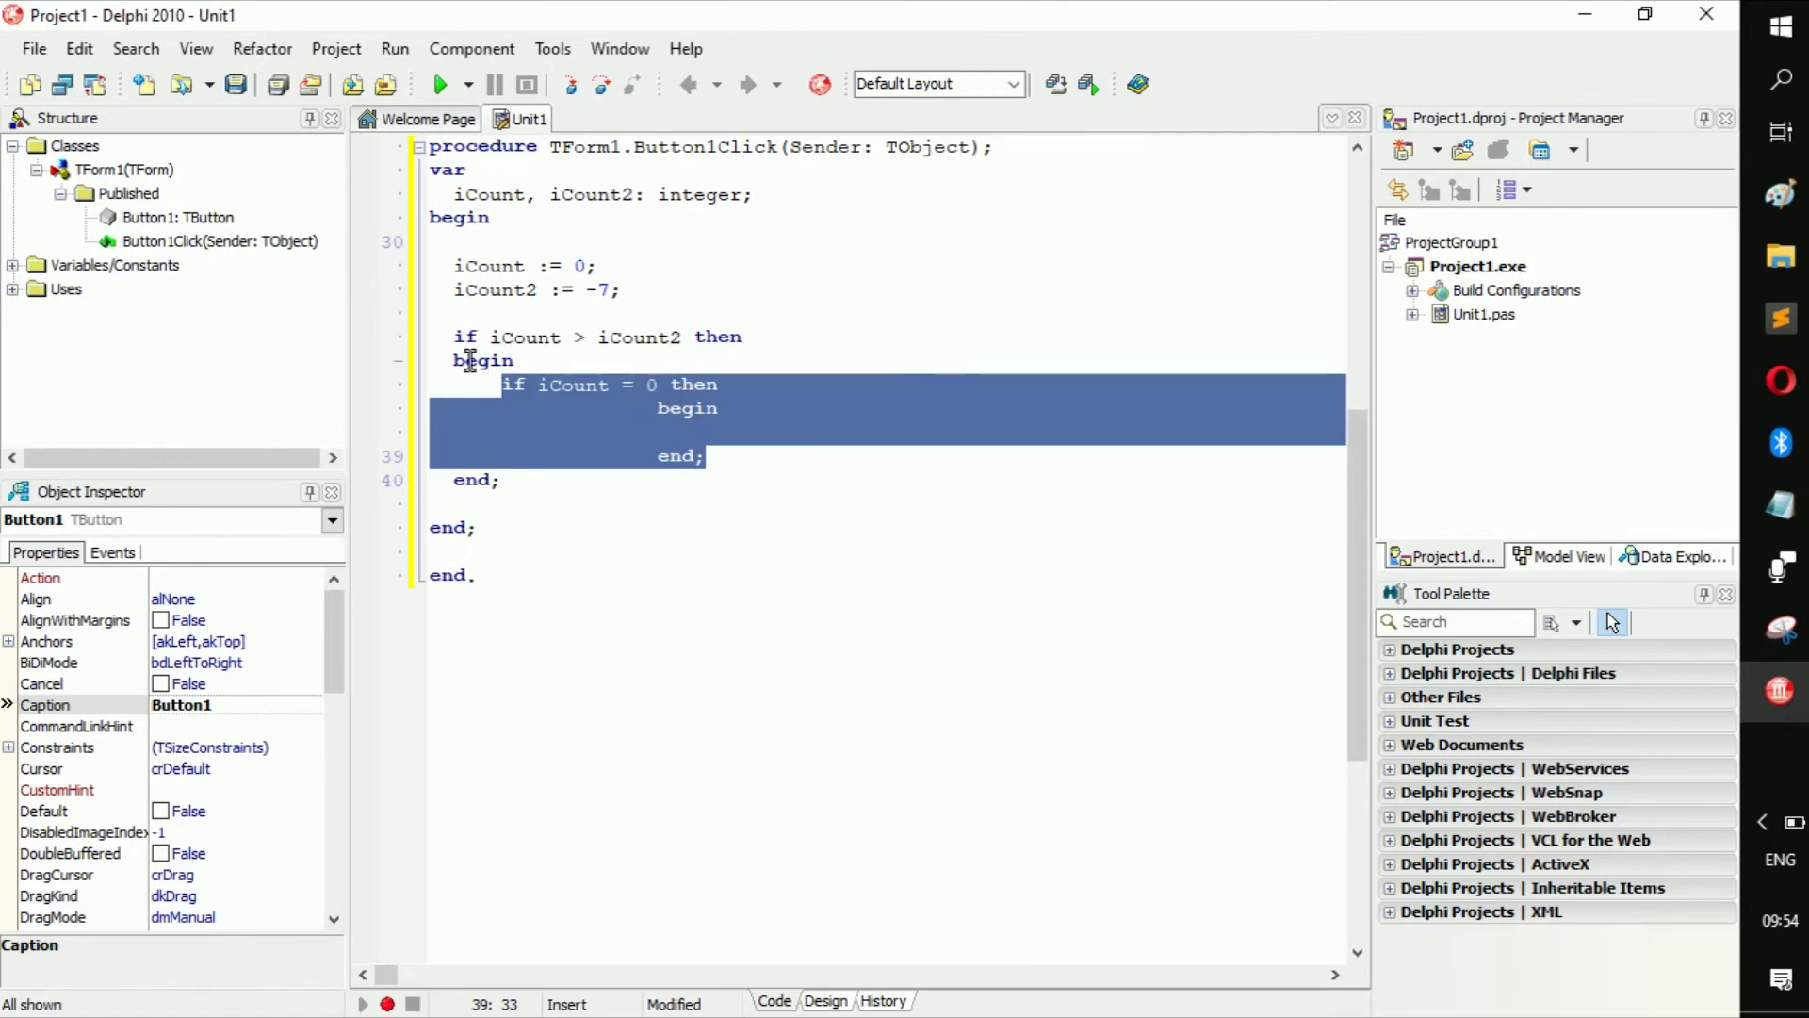
pyautogui.moveTo(454, 340); pyautogui.dragTo(744, 339)
pyautogui.moveTo(478, 384); pyautogui.dragTo(765, 384)
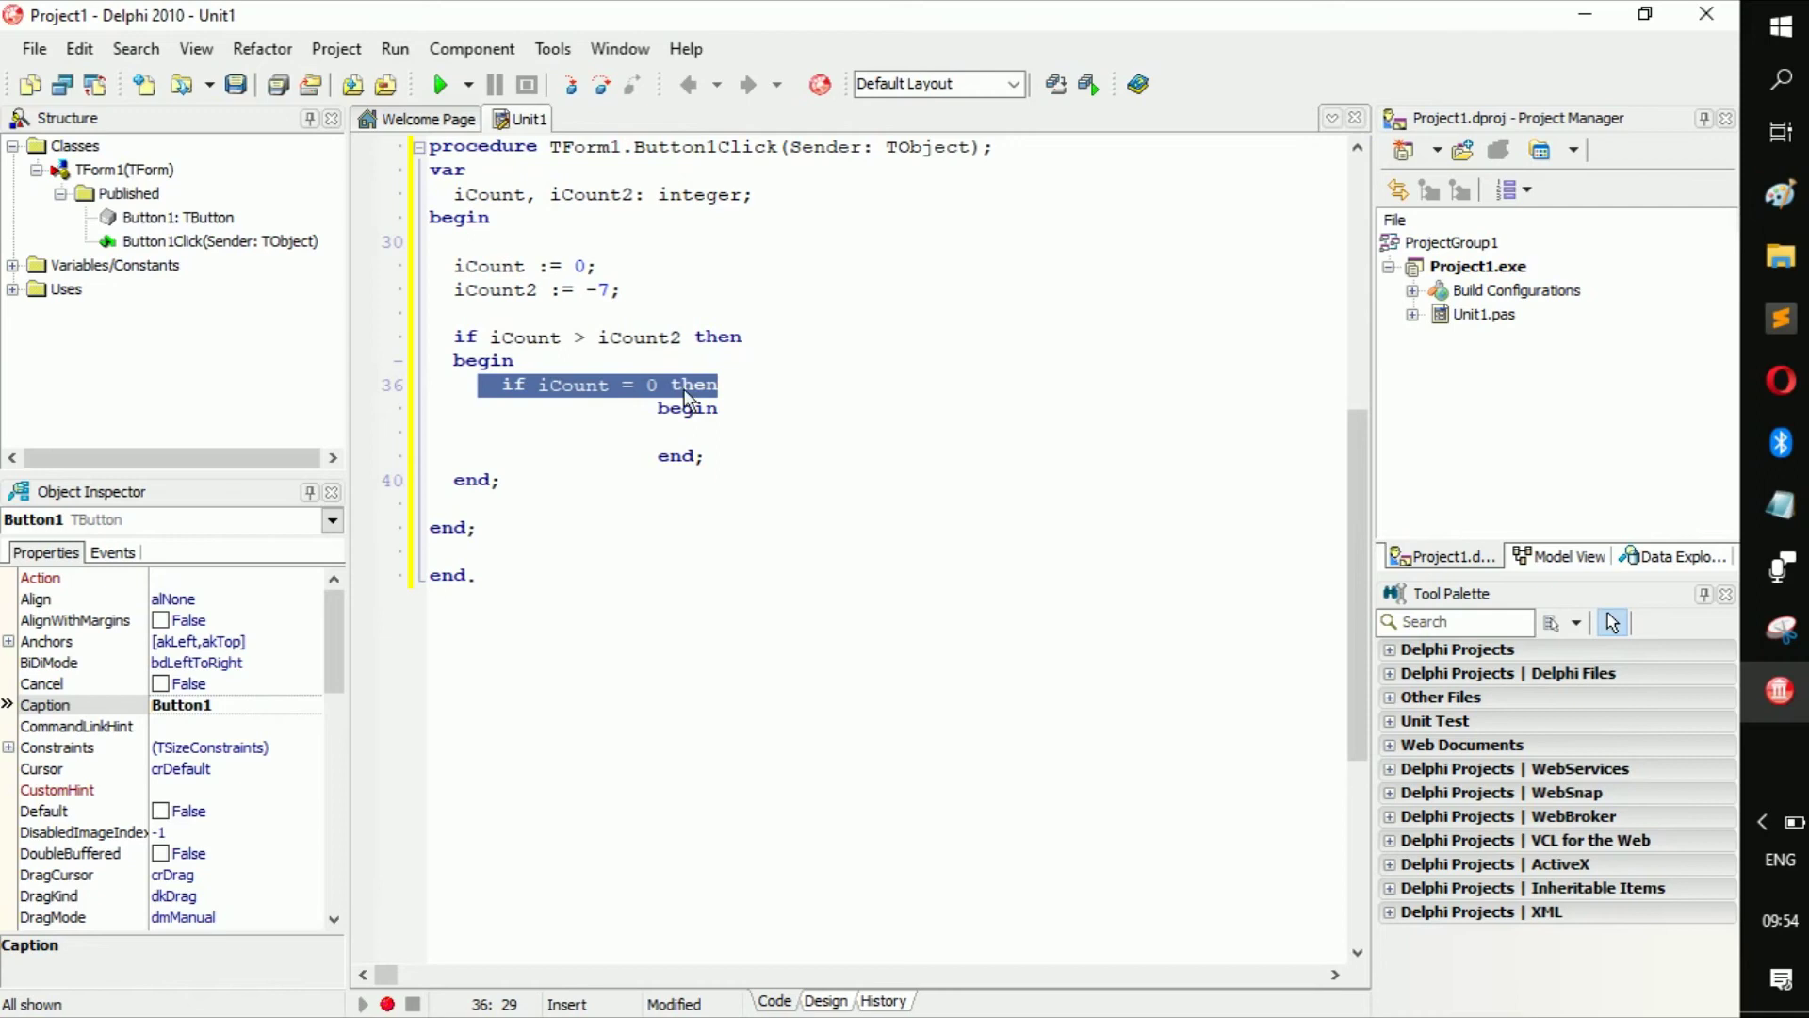
pyautogui.click(679, 450)
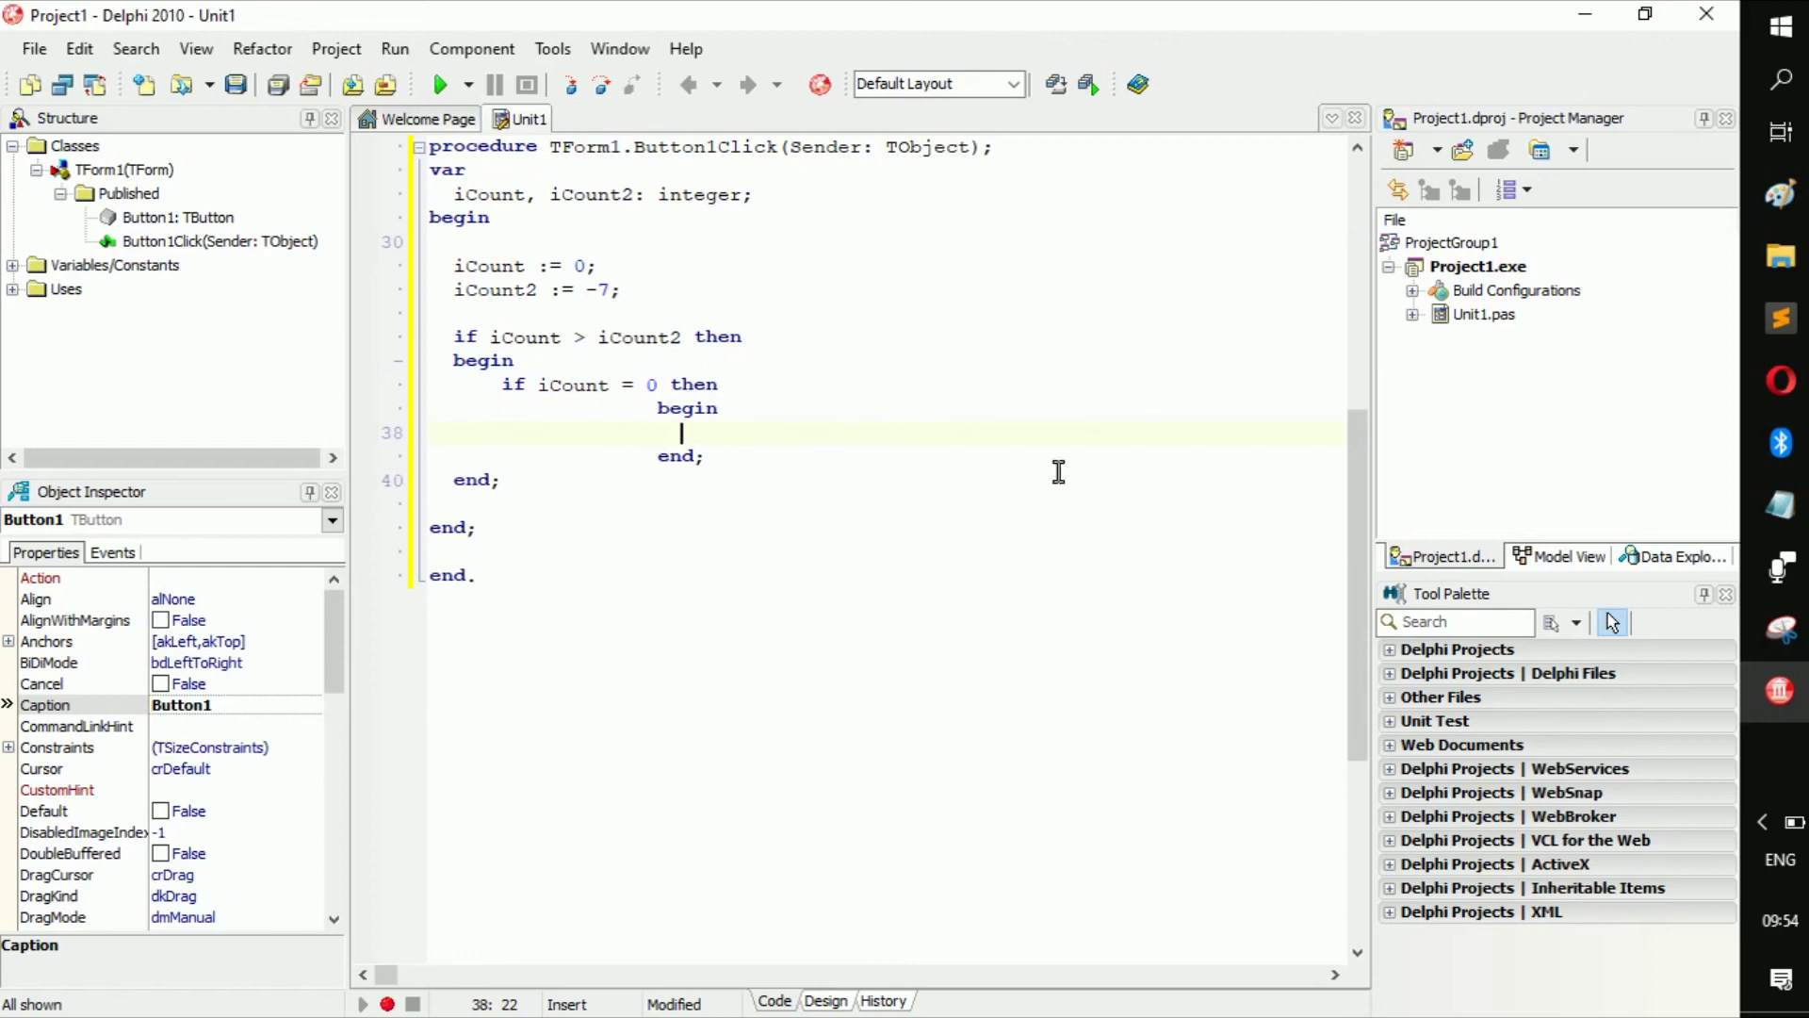
pyautogui.write('if')
# - Add a third nested 'if iCount2 > 5 then' begin…end; block, with a new line after it
pyautogui.press('space')
pyautogui.write('iCo')
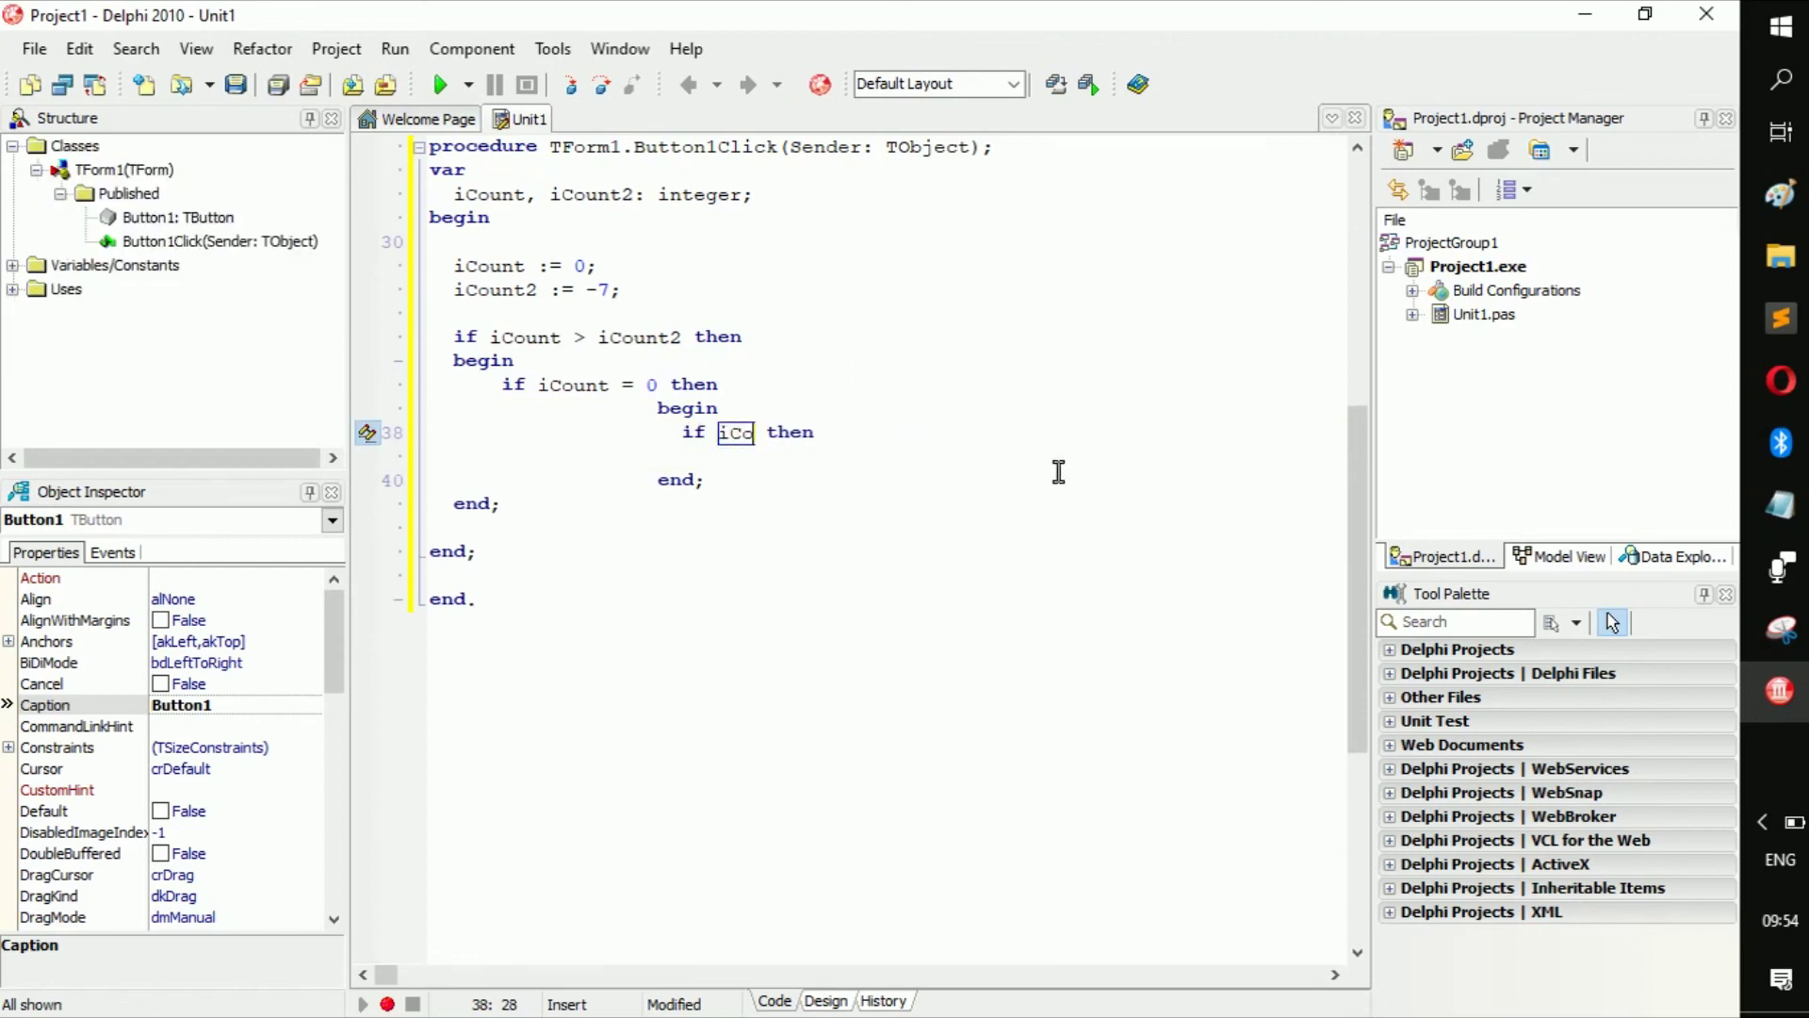
pyautogui.write('unt')
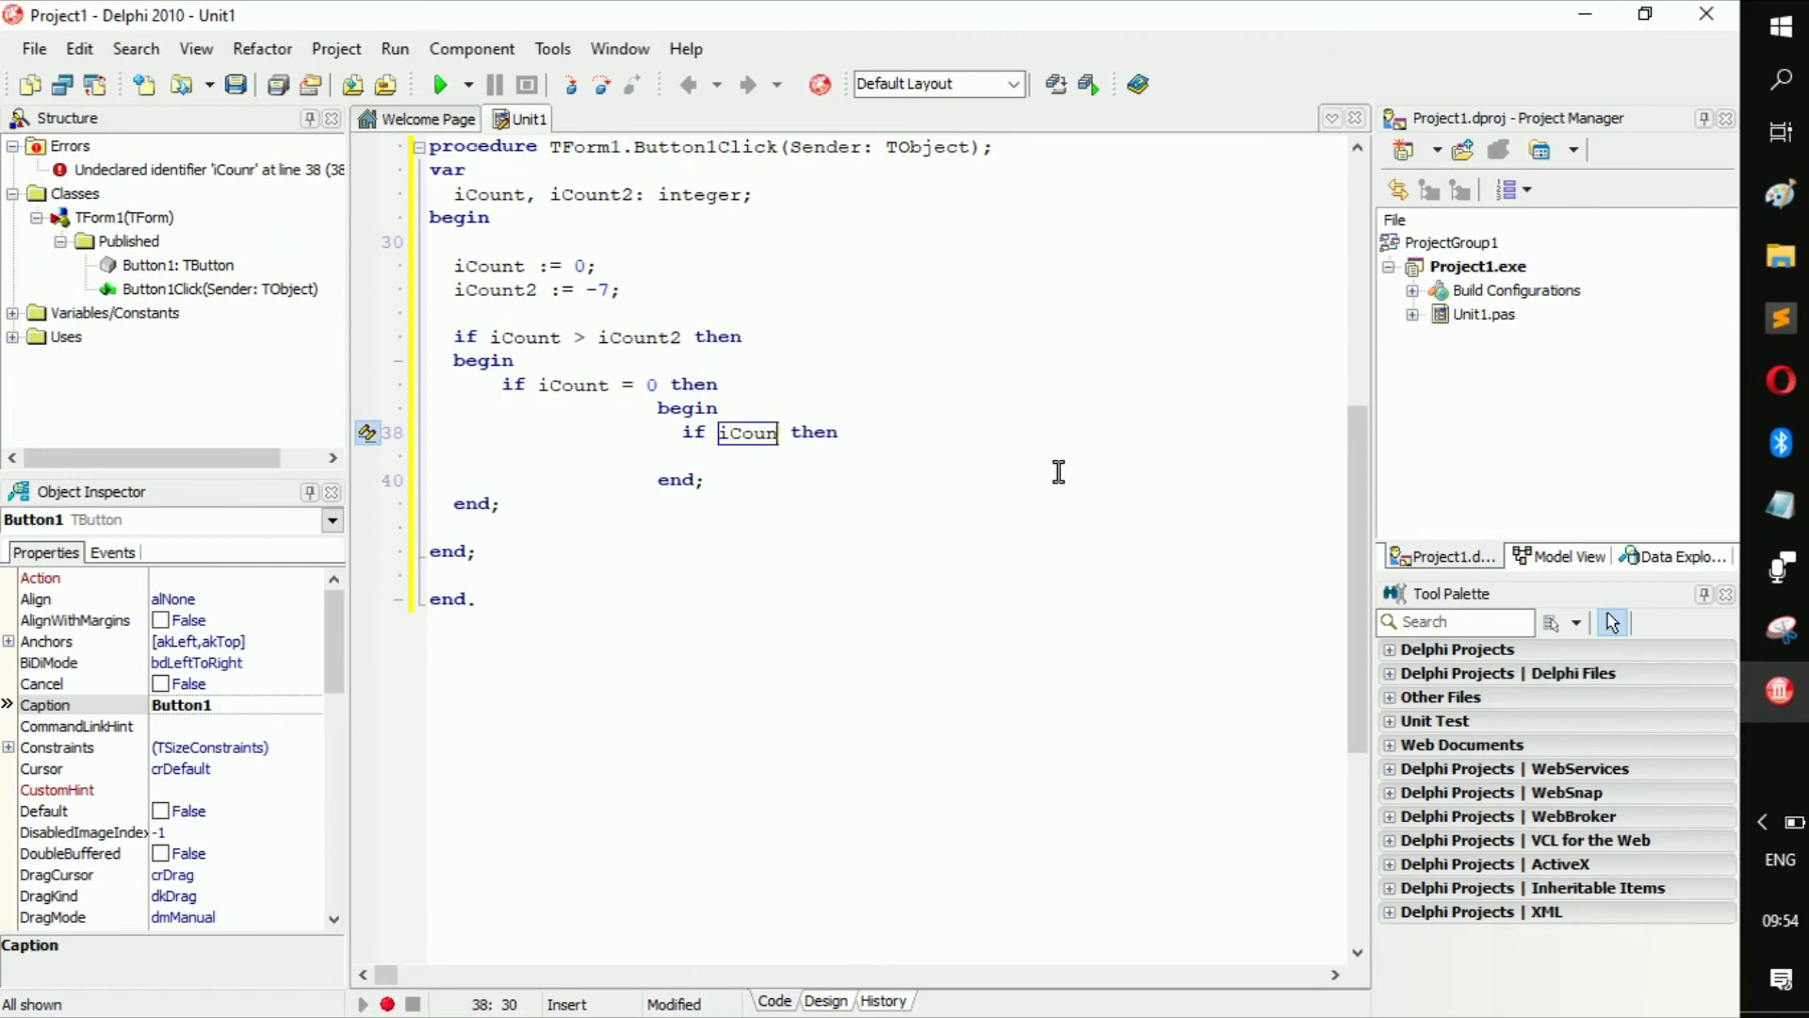
pyautogui.write('2')
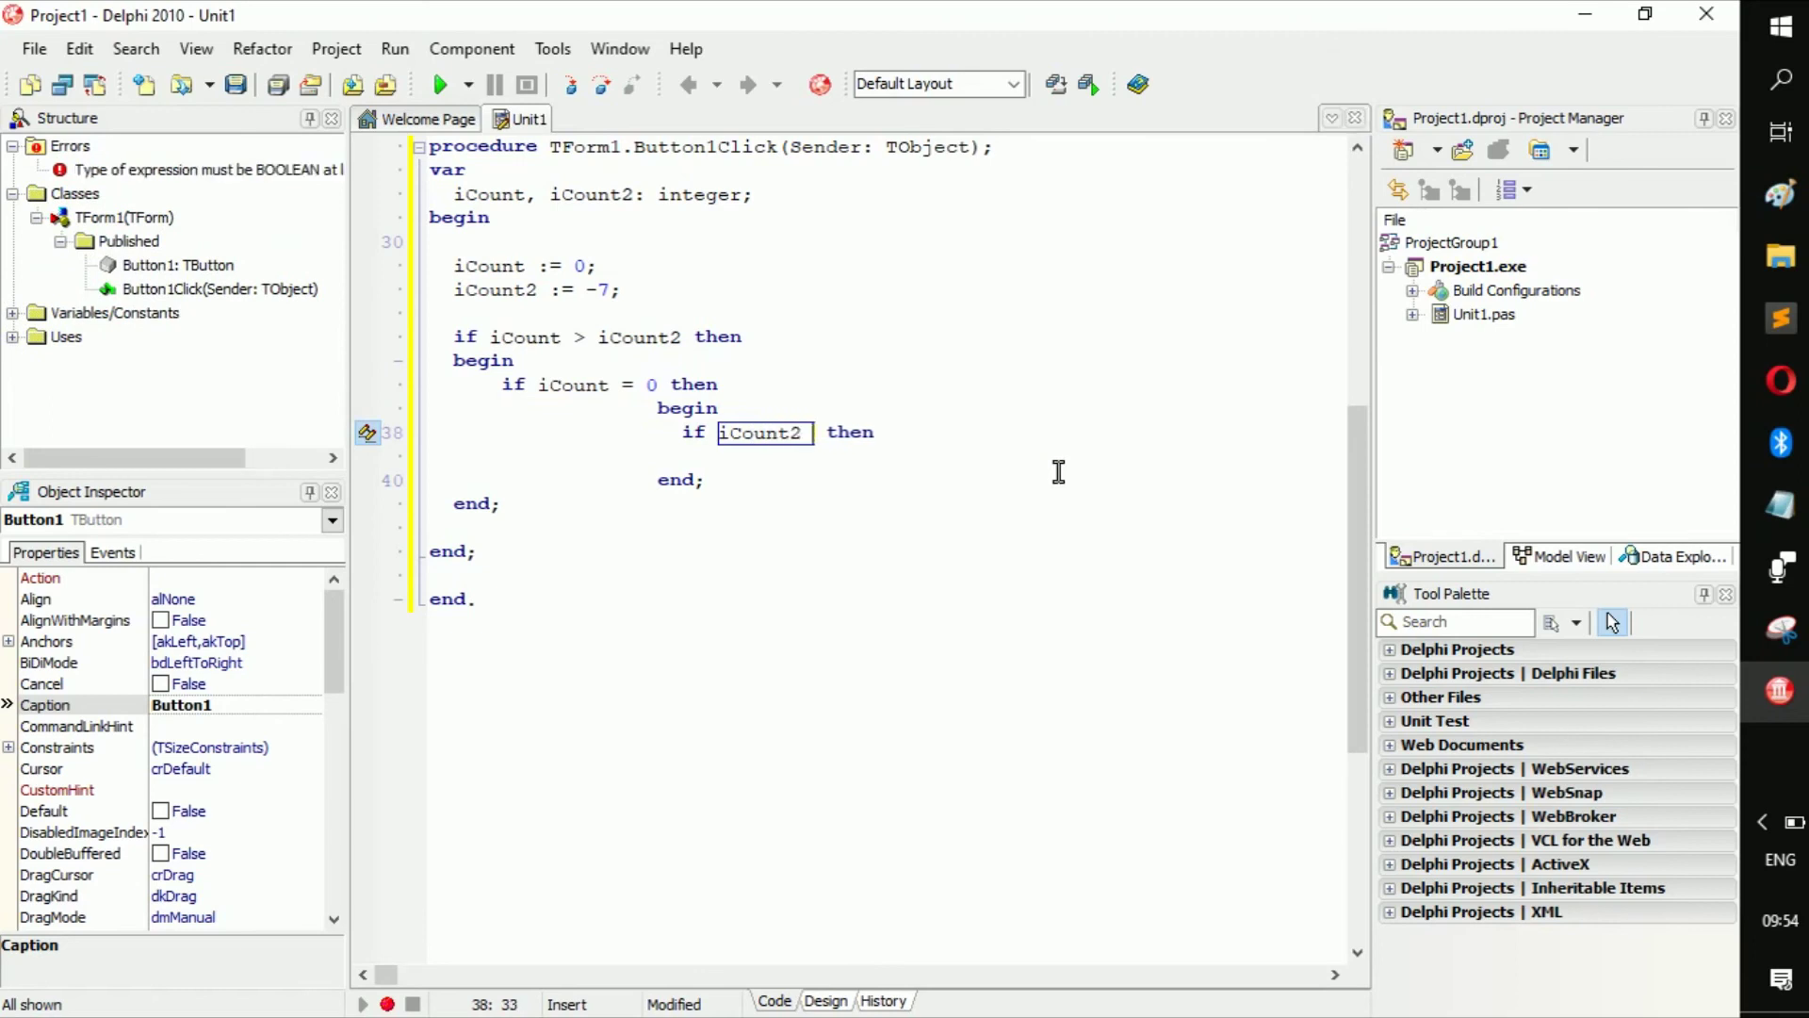
pyautogui.write(' > ')
pyautogui.write('5')
pyautogui.press('Return')
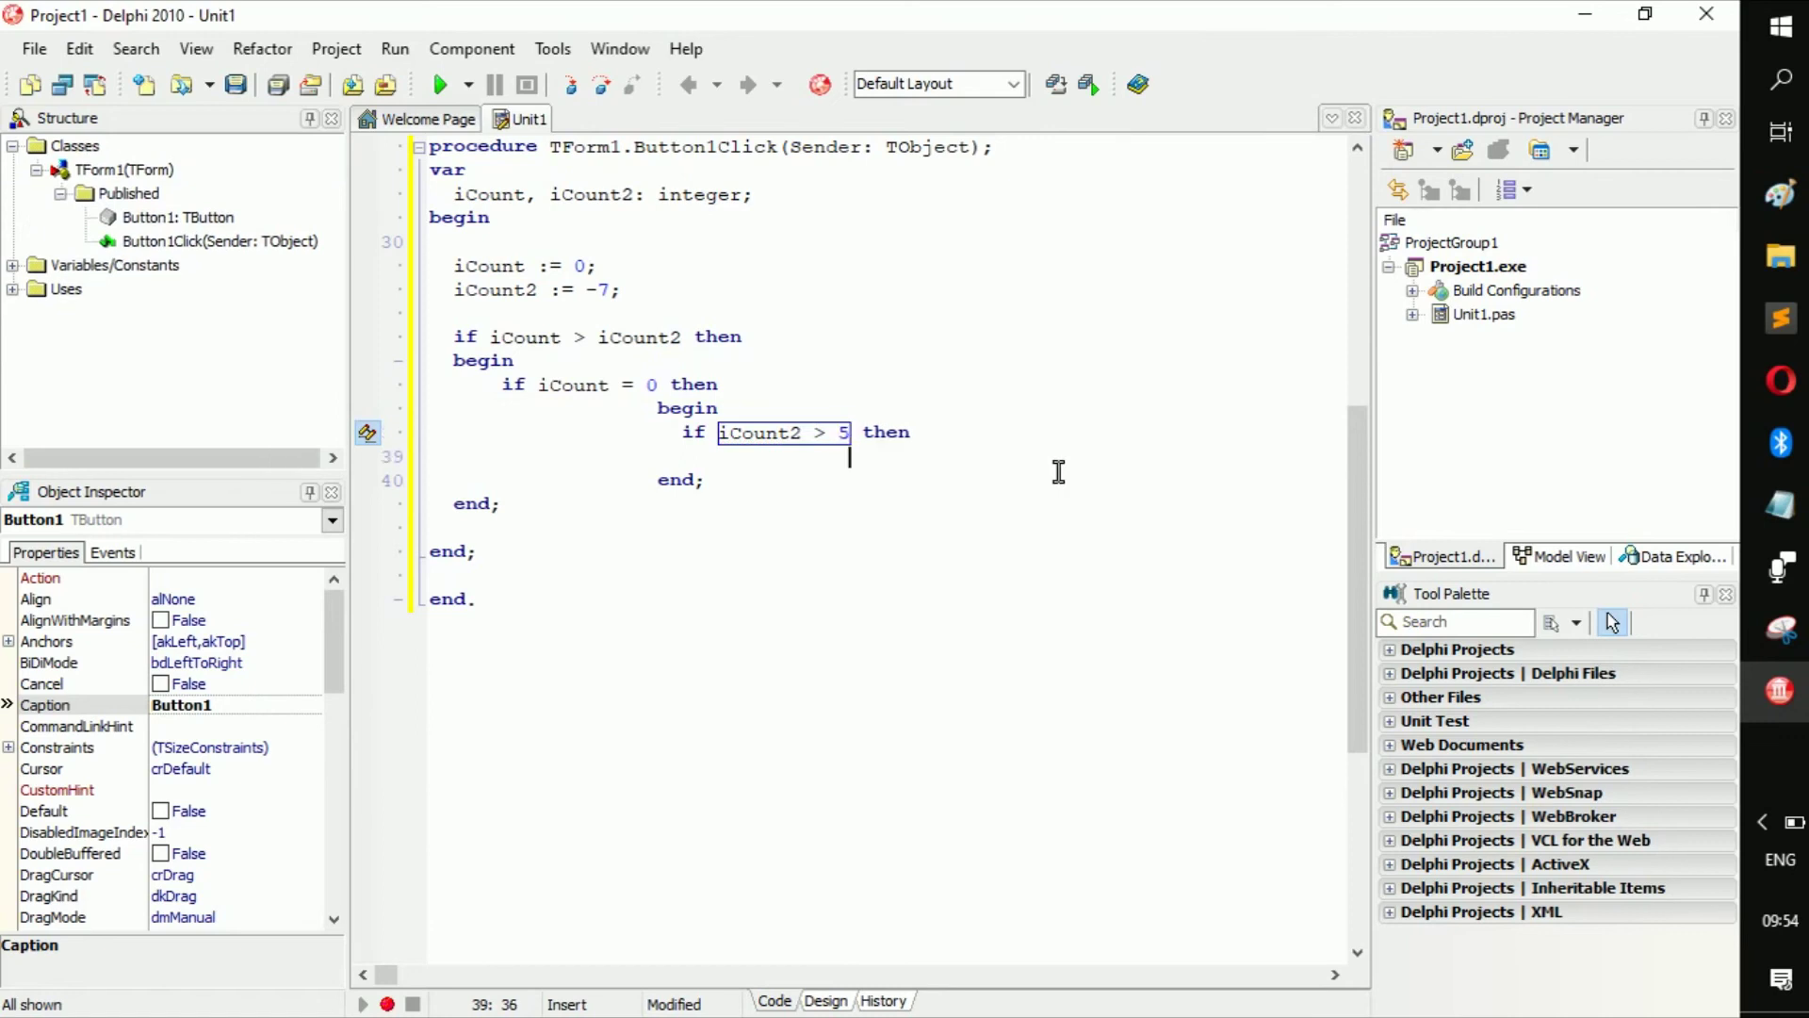
pyautogui.write('begin')
pyautogui.press('Left')
pyautogui.press('Left')
pyautogui.press('Left')
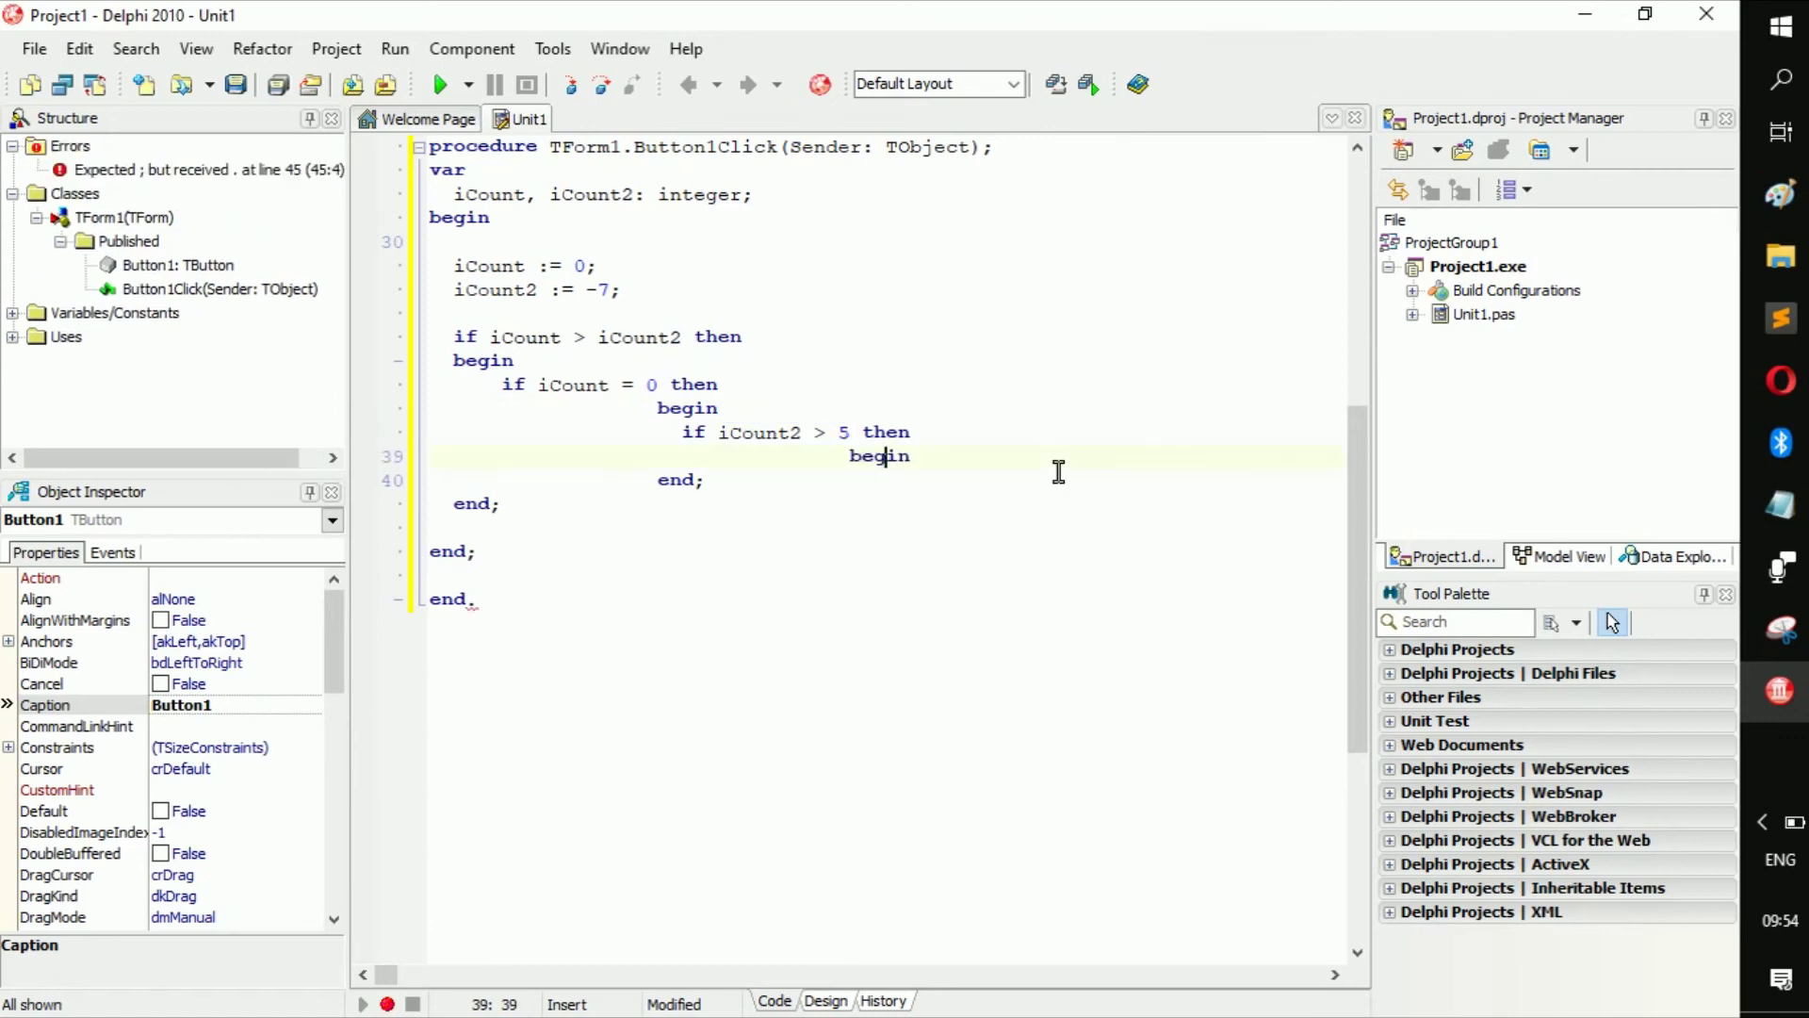
pyautogui.press('Return')
pyautogui.press('Down')
pyautogui.press('Right')
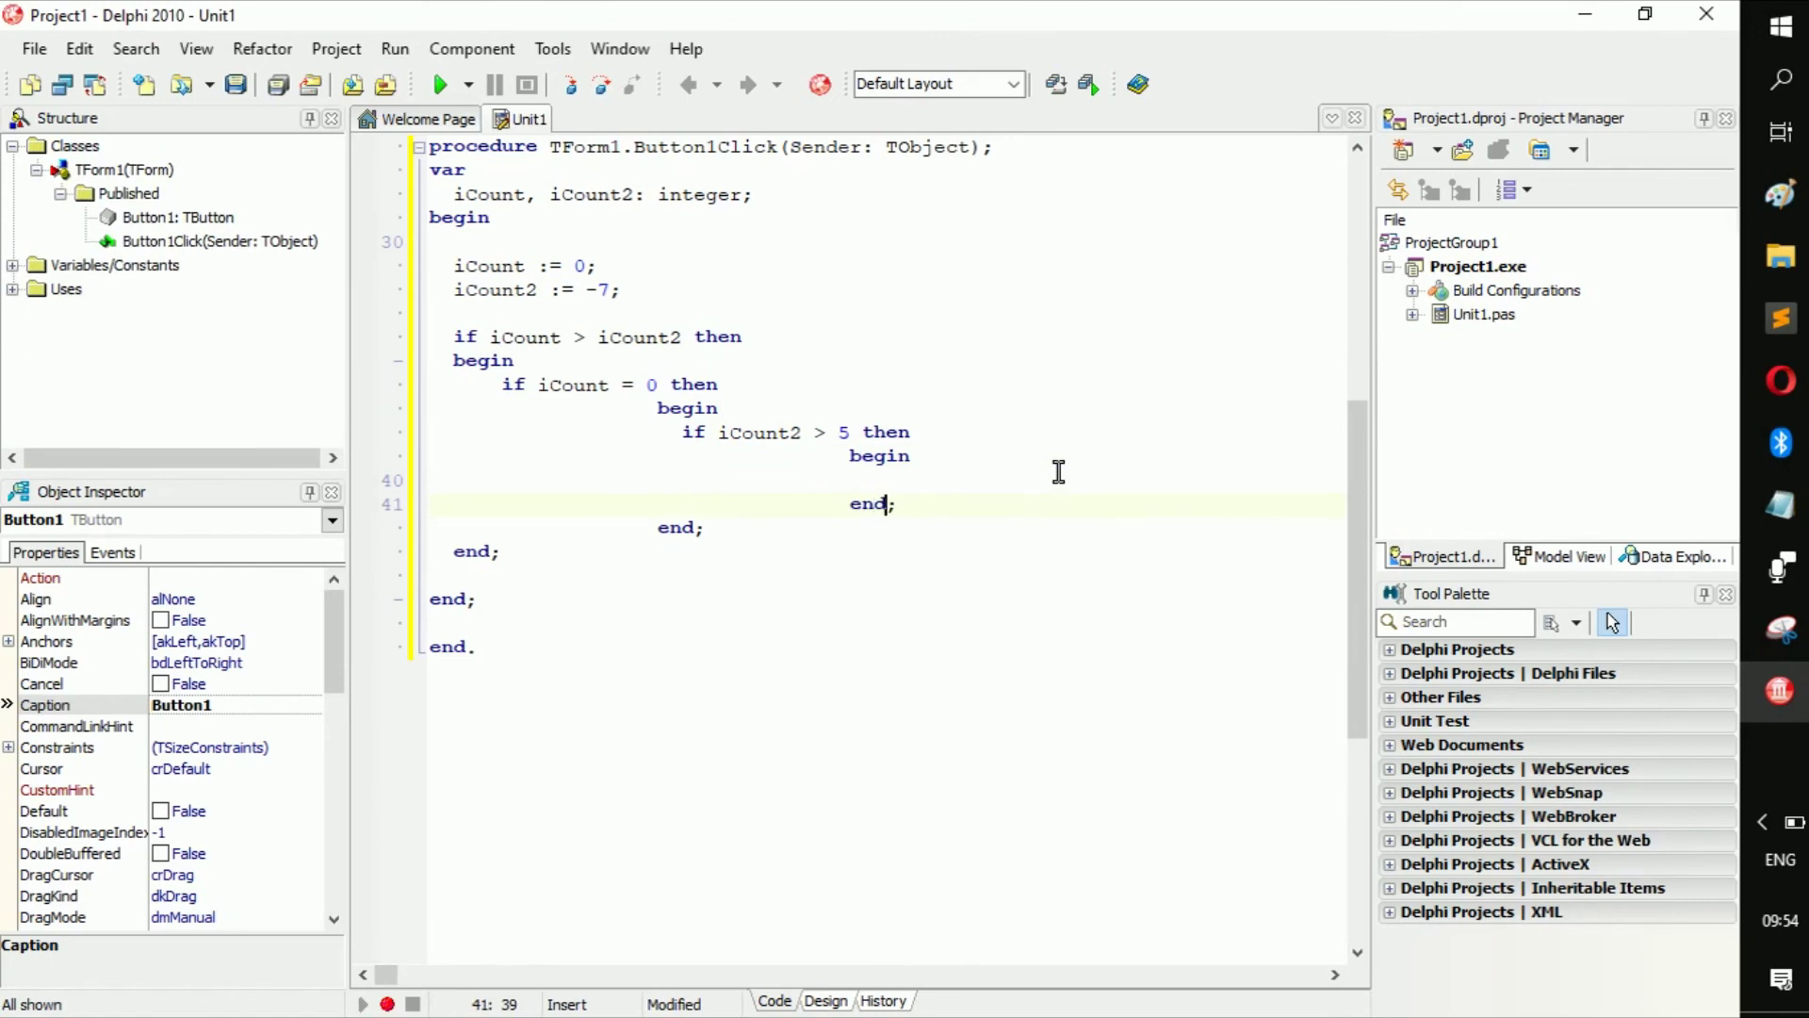
pyautogui.press('Return')
pyautogui.press('Return')
pyautogui.write('if')
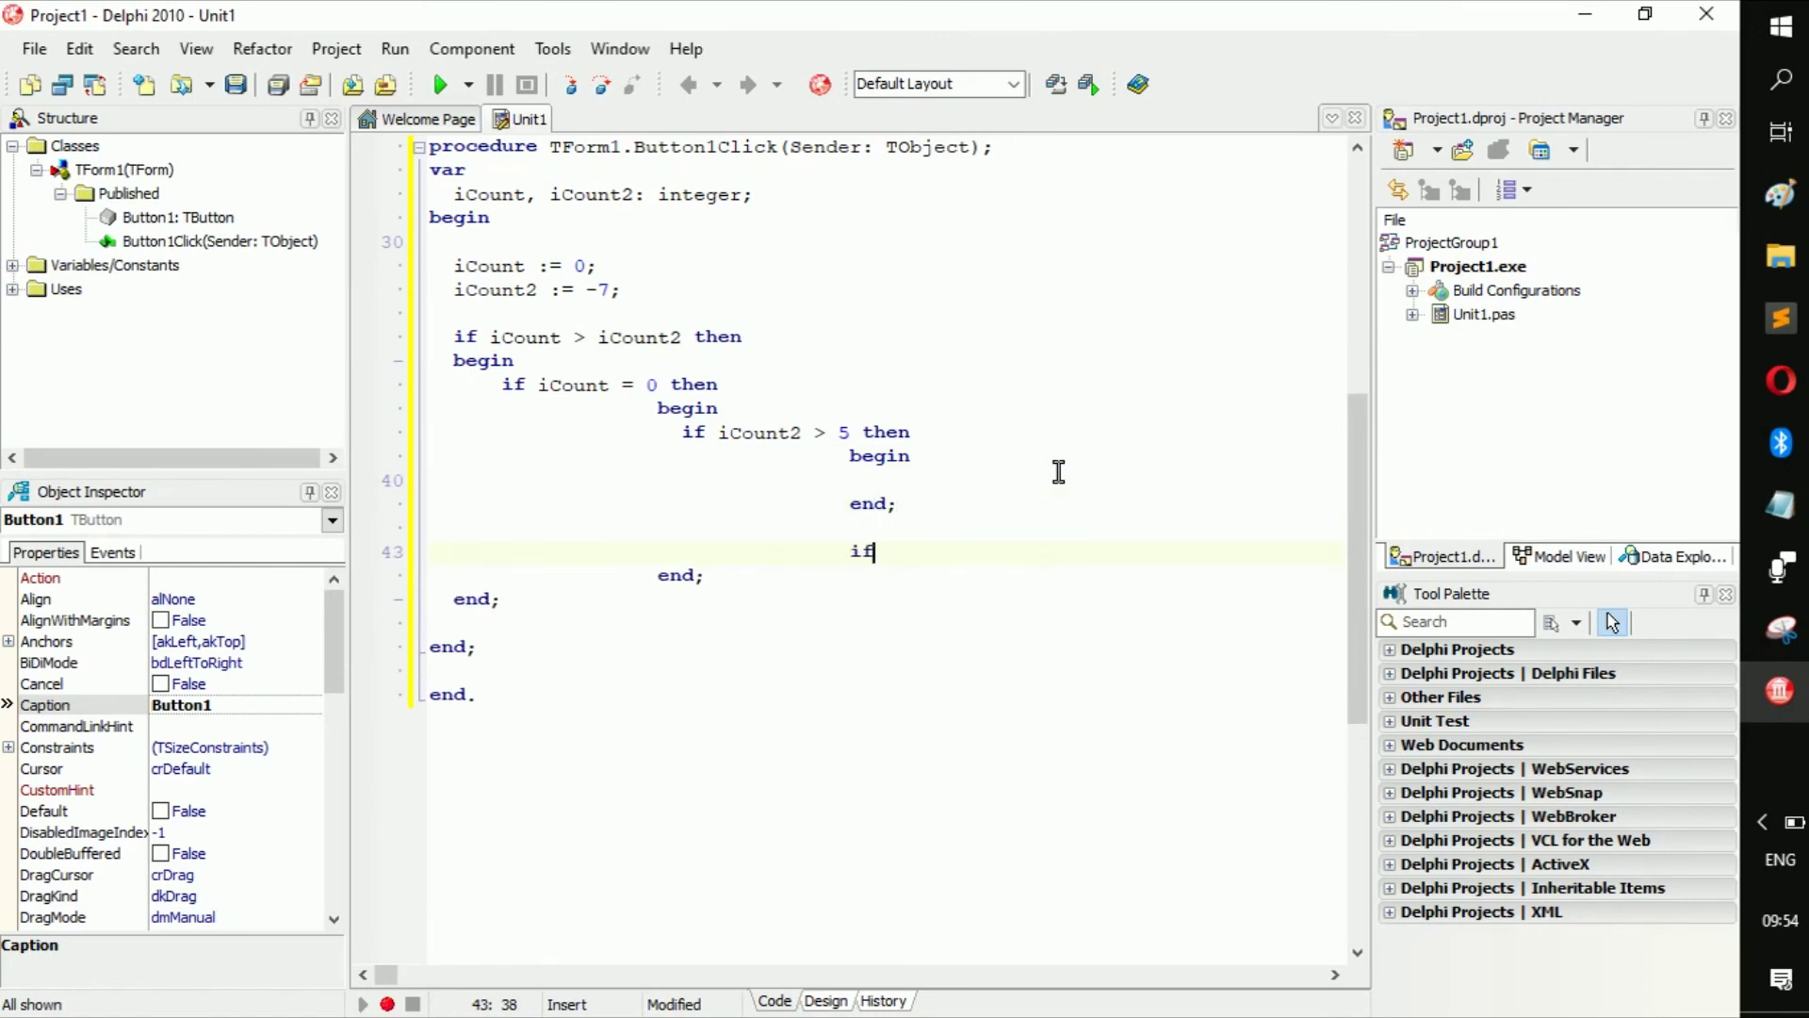
# - Add an 'if iCount < 3 then' begin…end; block after the iCount2 > 5 block
pyautogui.press('space')
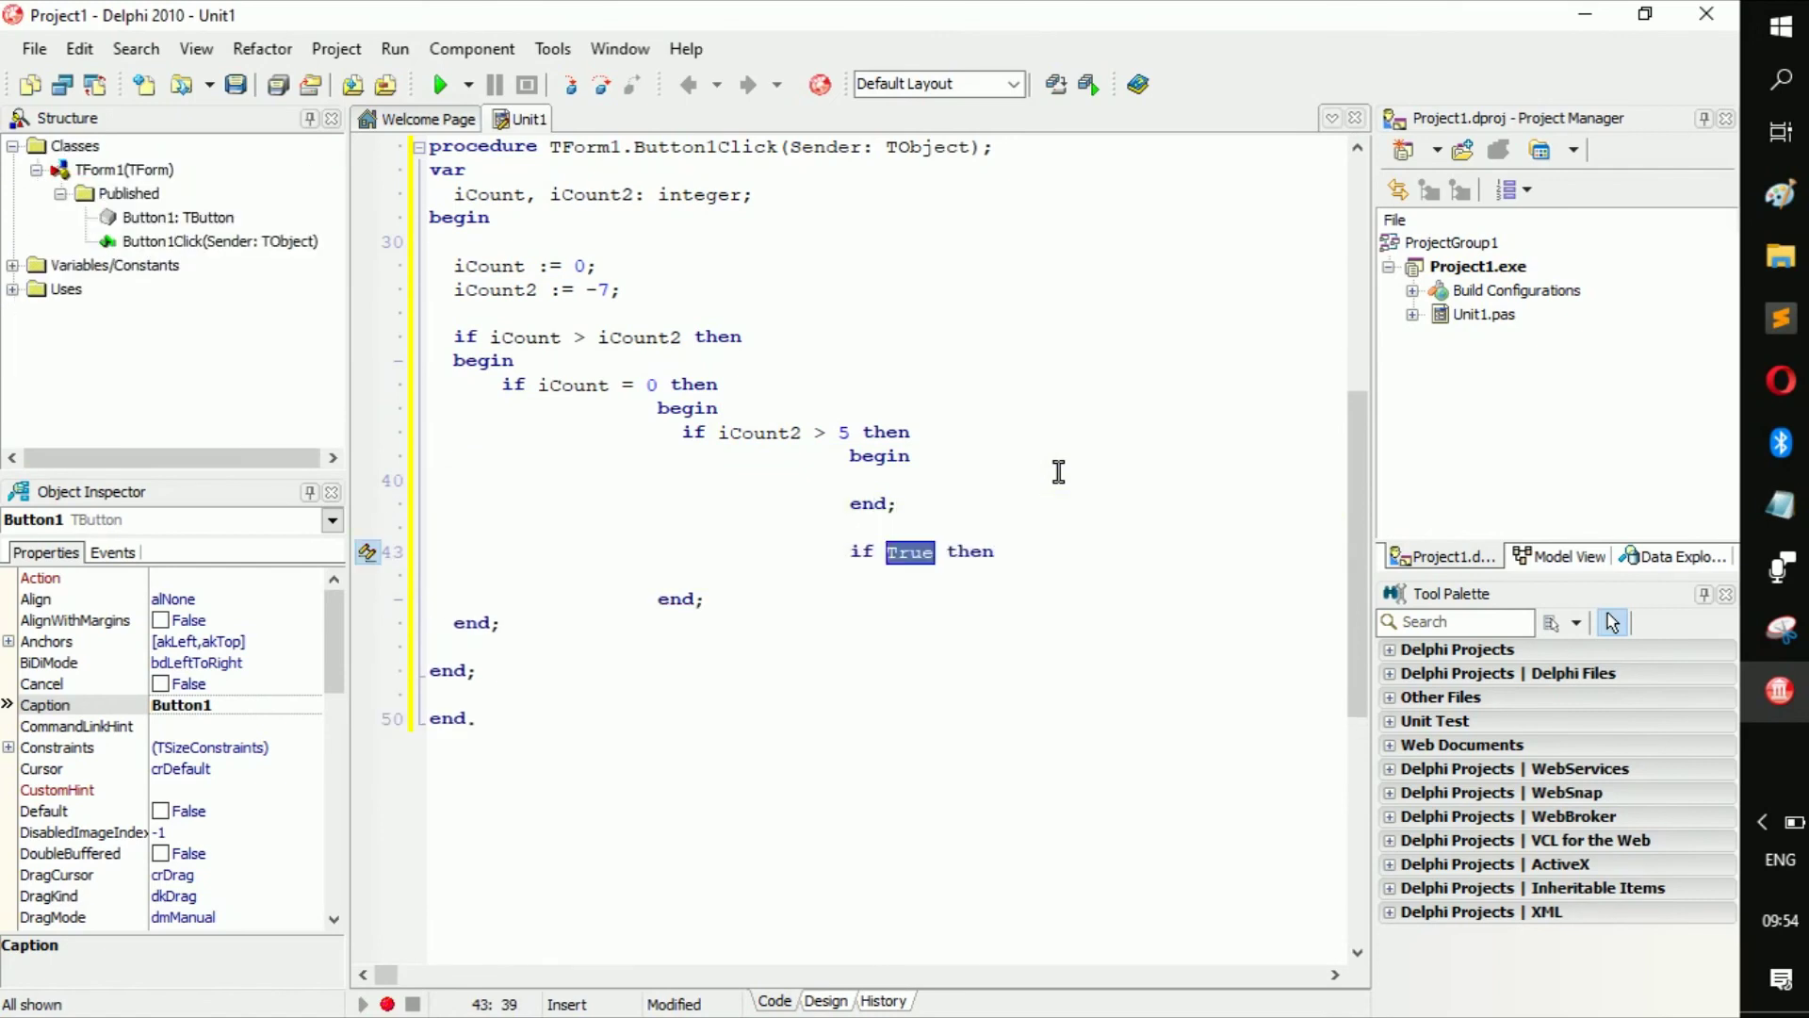
pyautogui.press('Delete')
pyautogui.write('(')
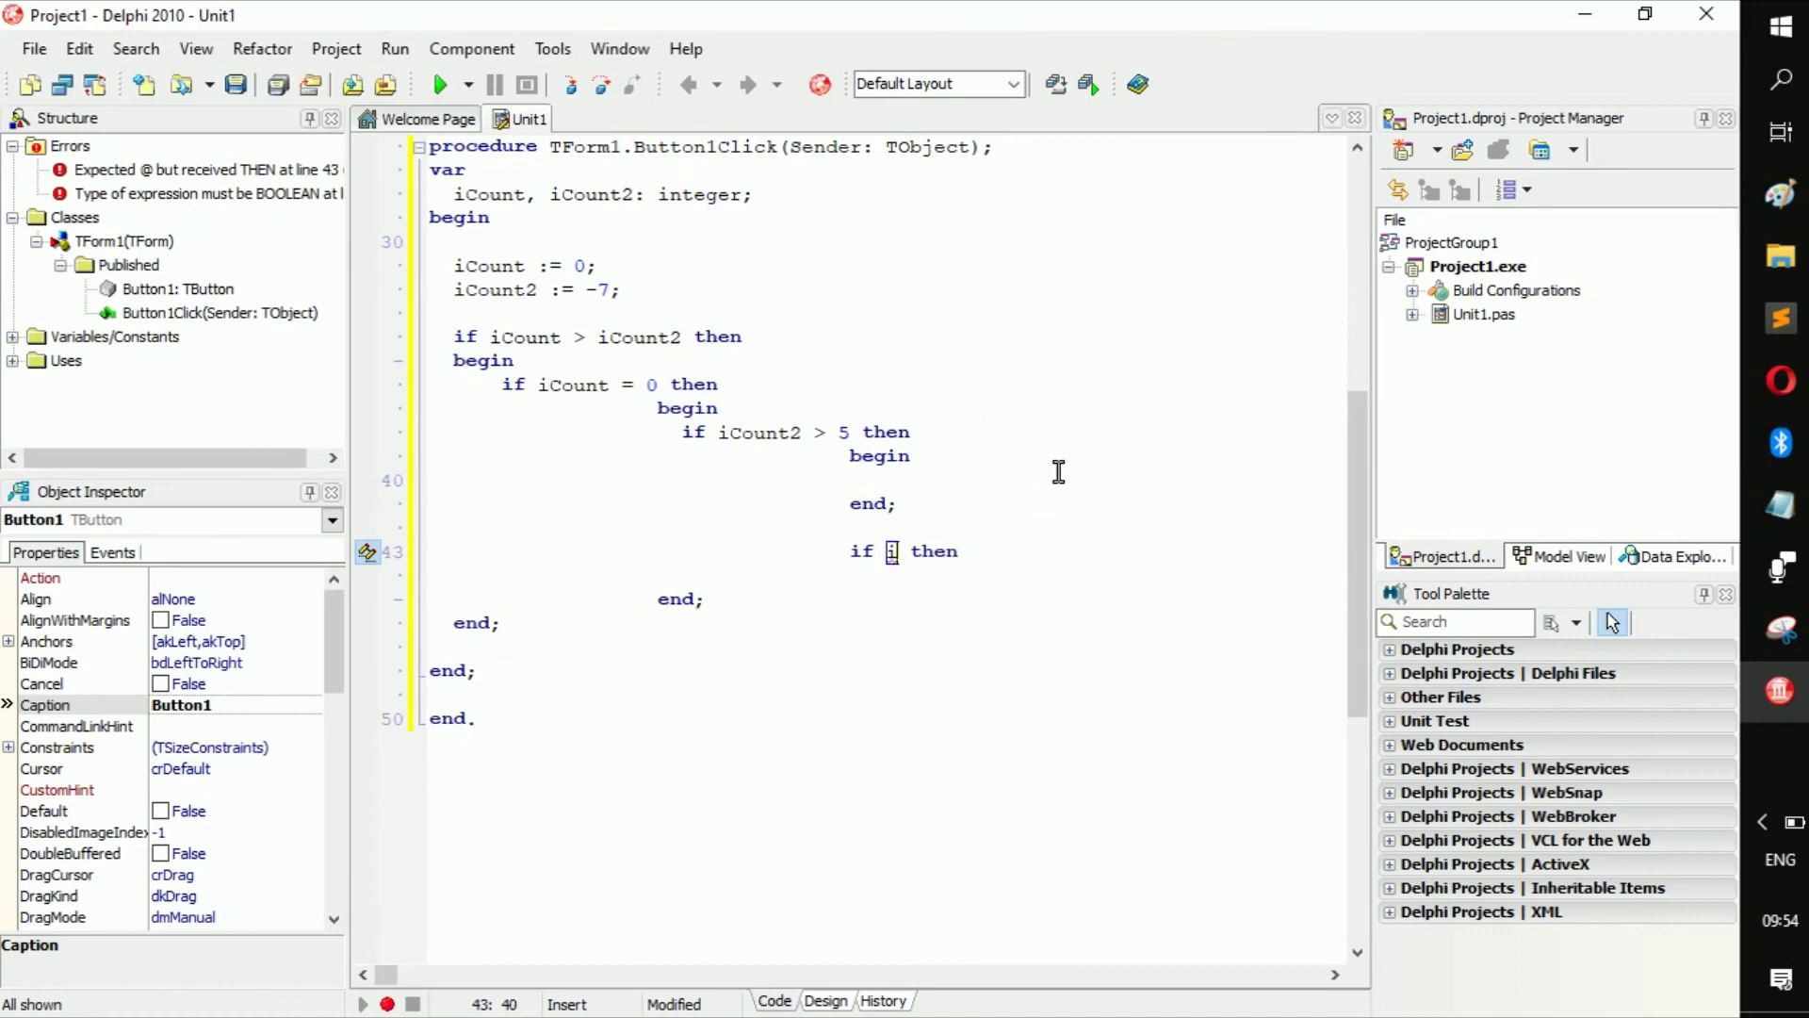
pyautogui.write('iCount')
pyautogui.press('BackSpace')
pyautogui.press('BackSpace')
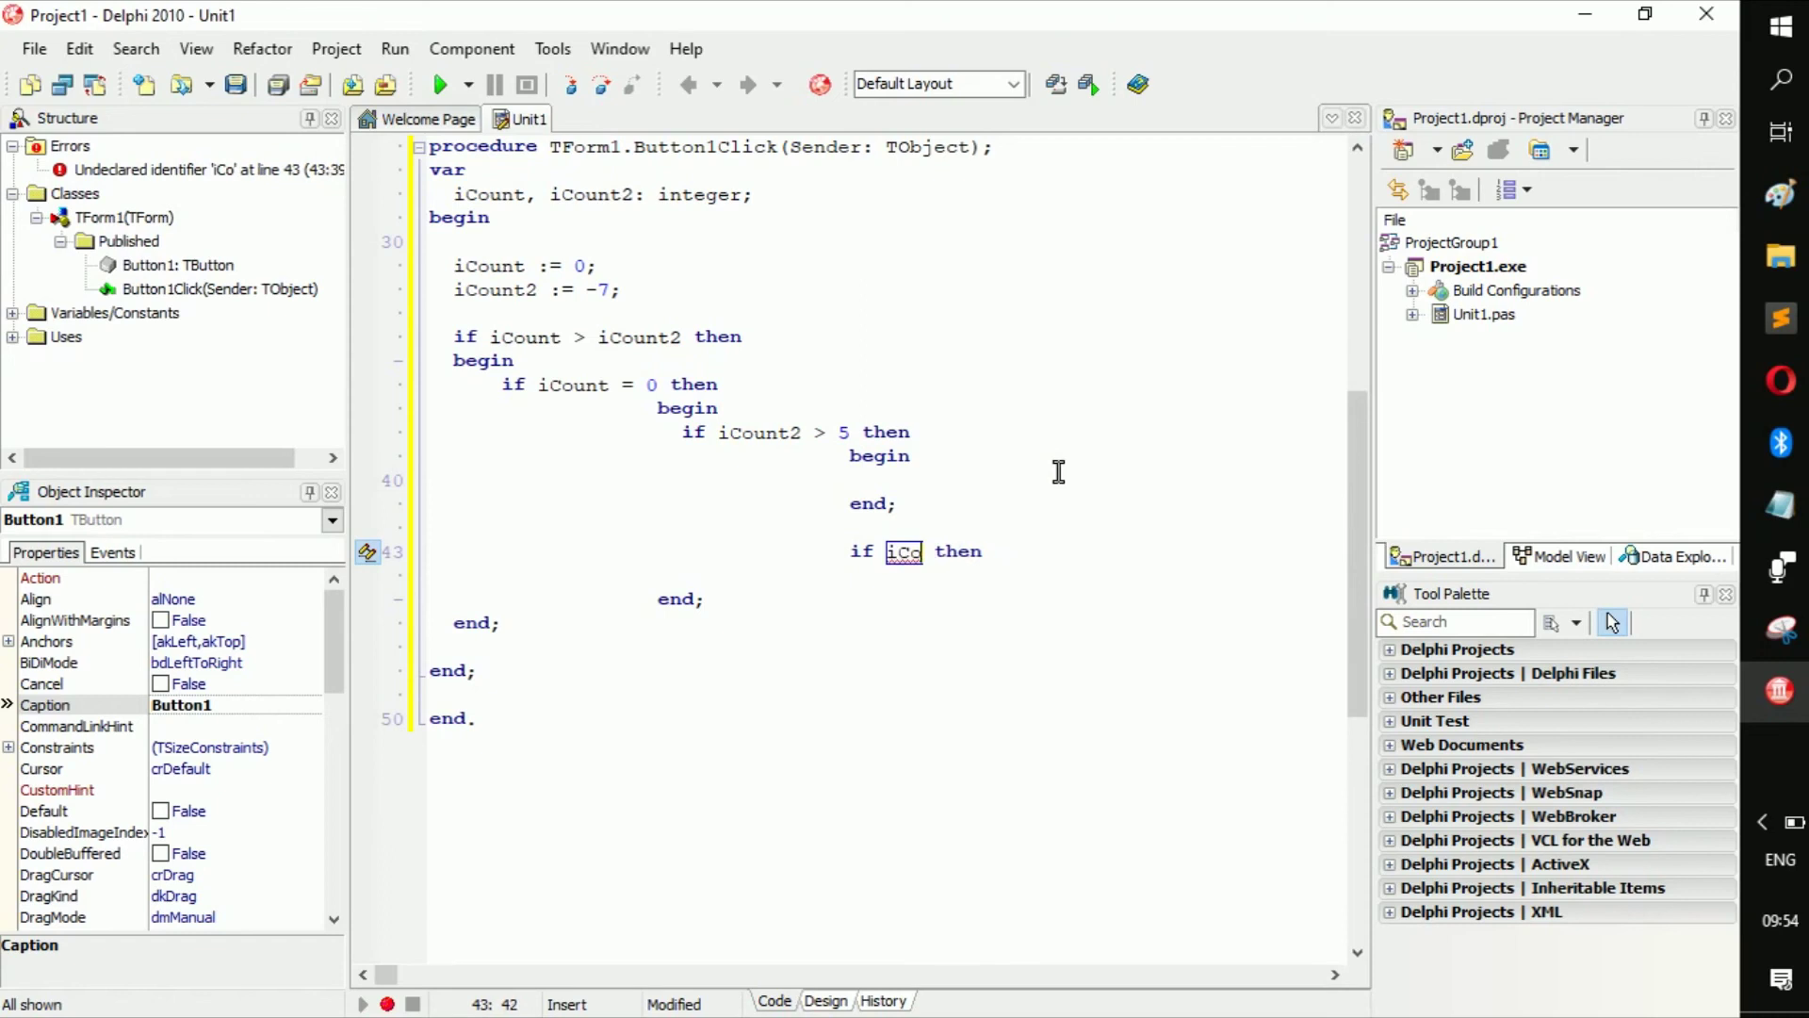
pyautogui.write('unt ')
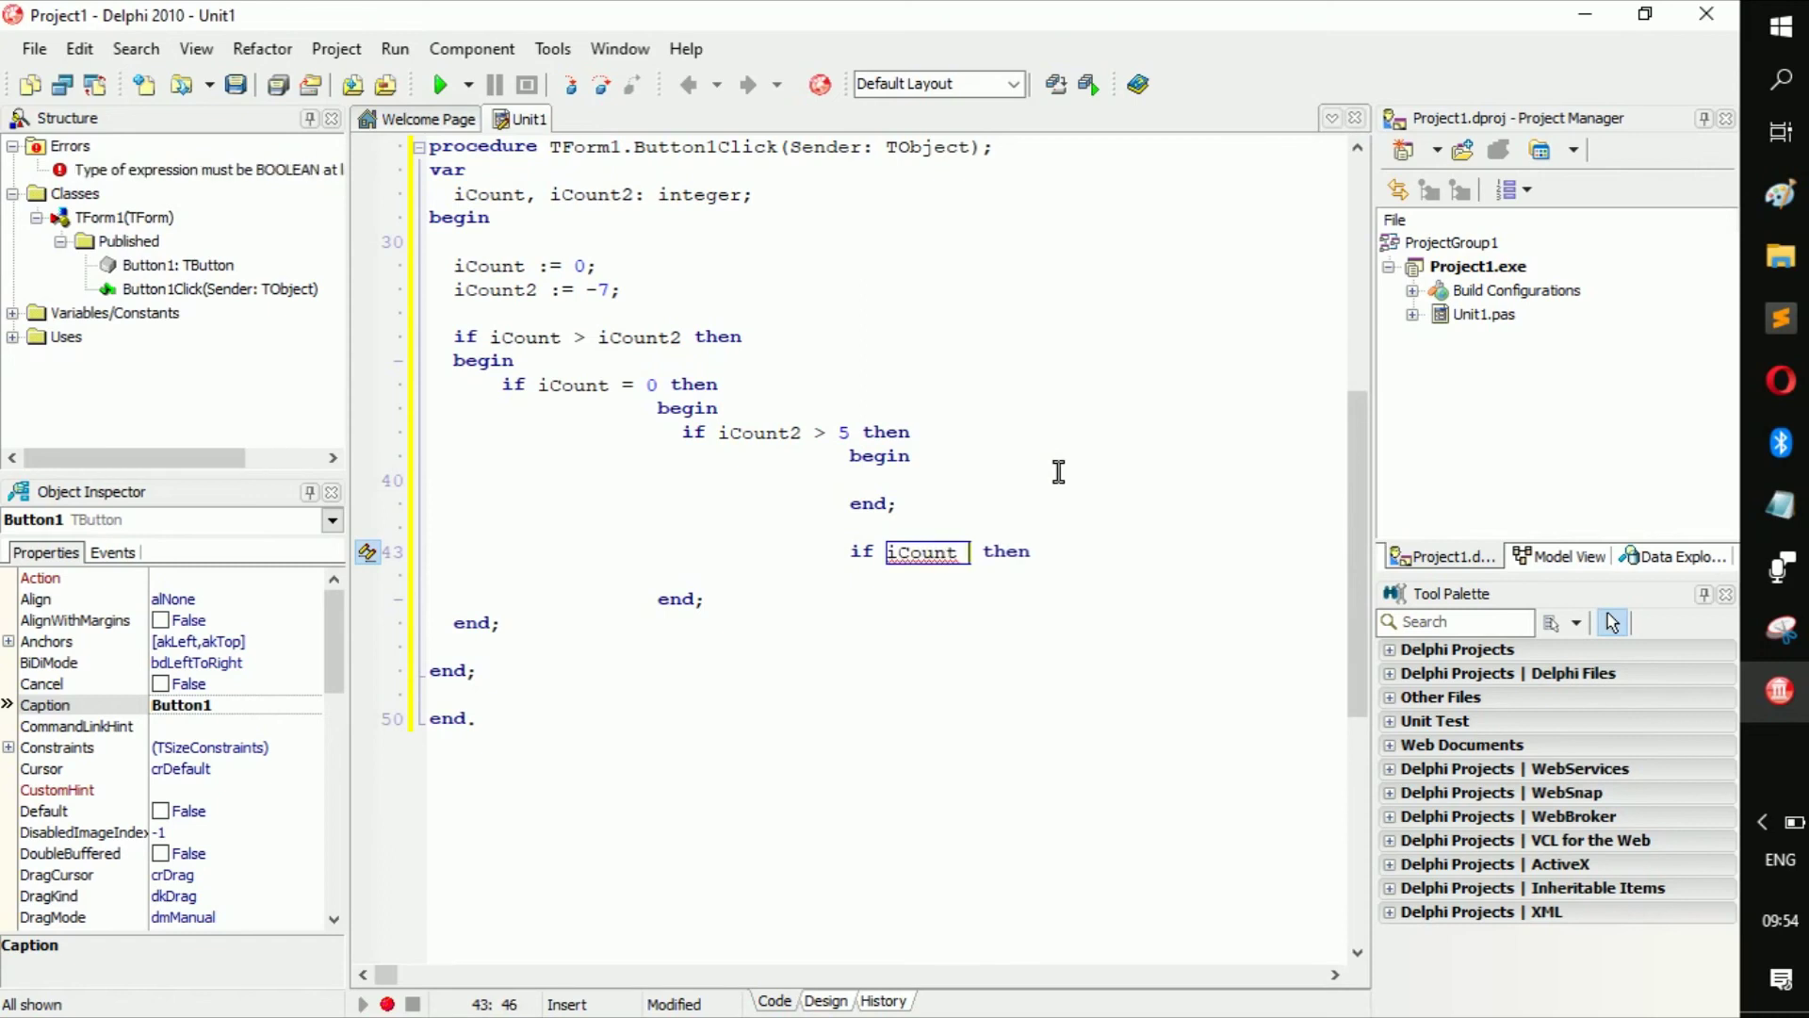
pyautogui.write('< ')
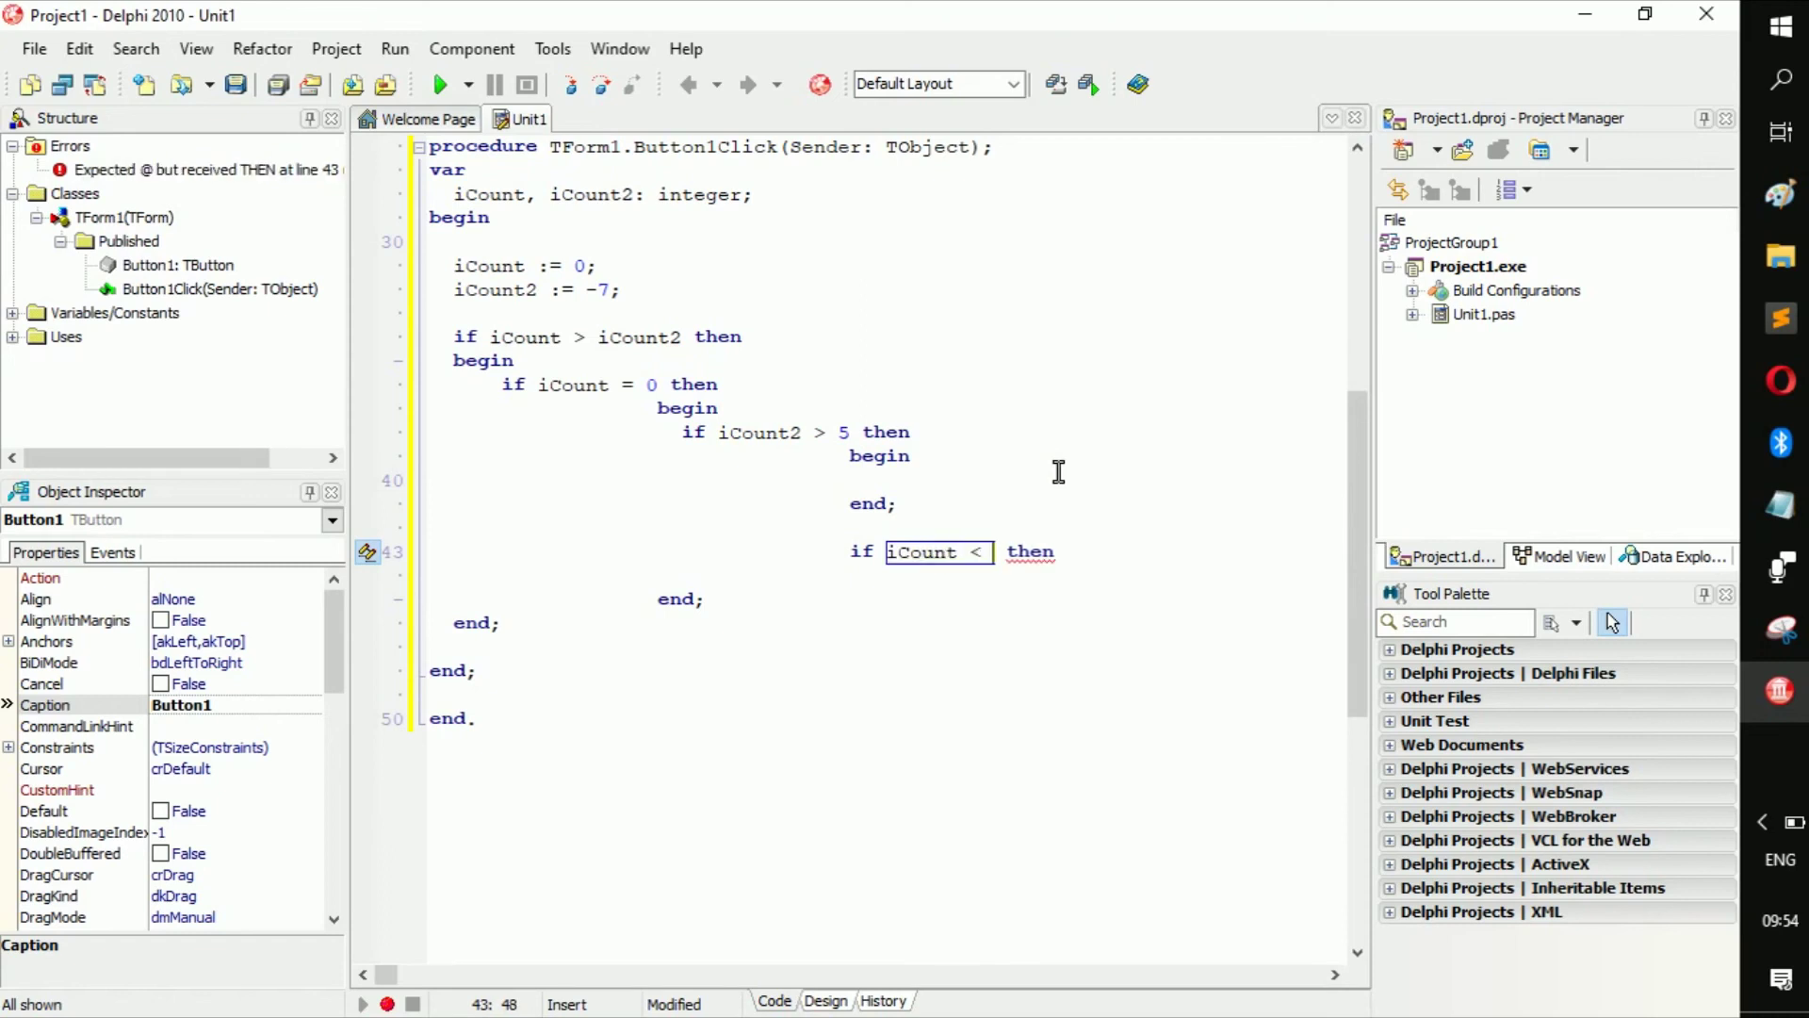
pyautogui.write('3')
pyautogui.press('Down')
pyautogui.write('begi')
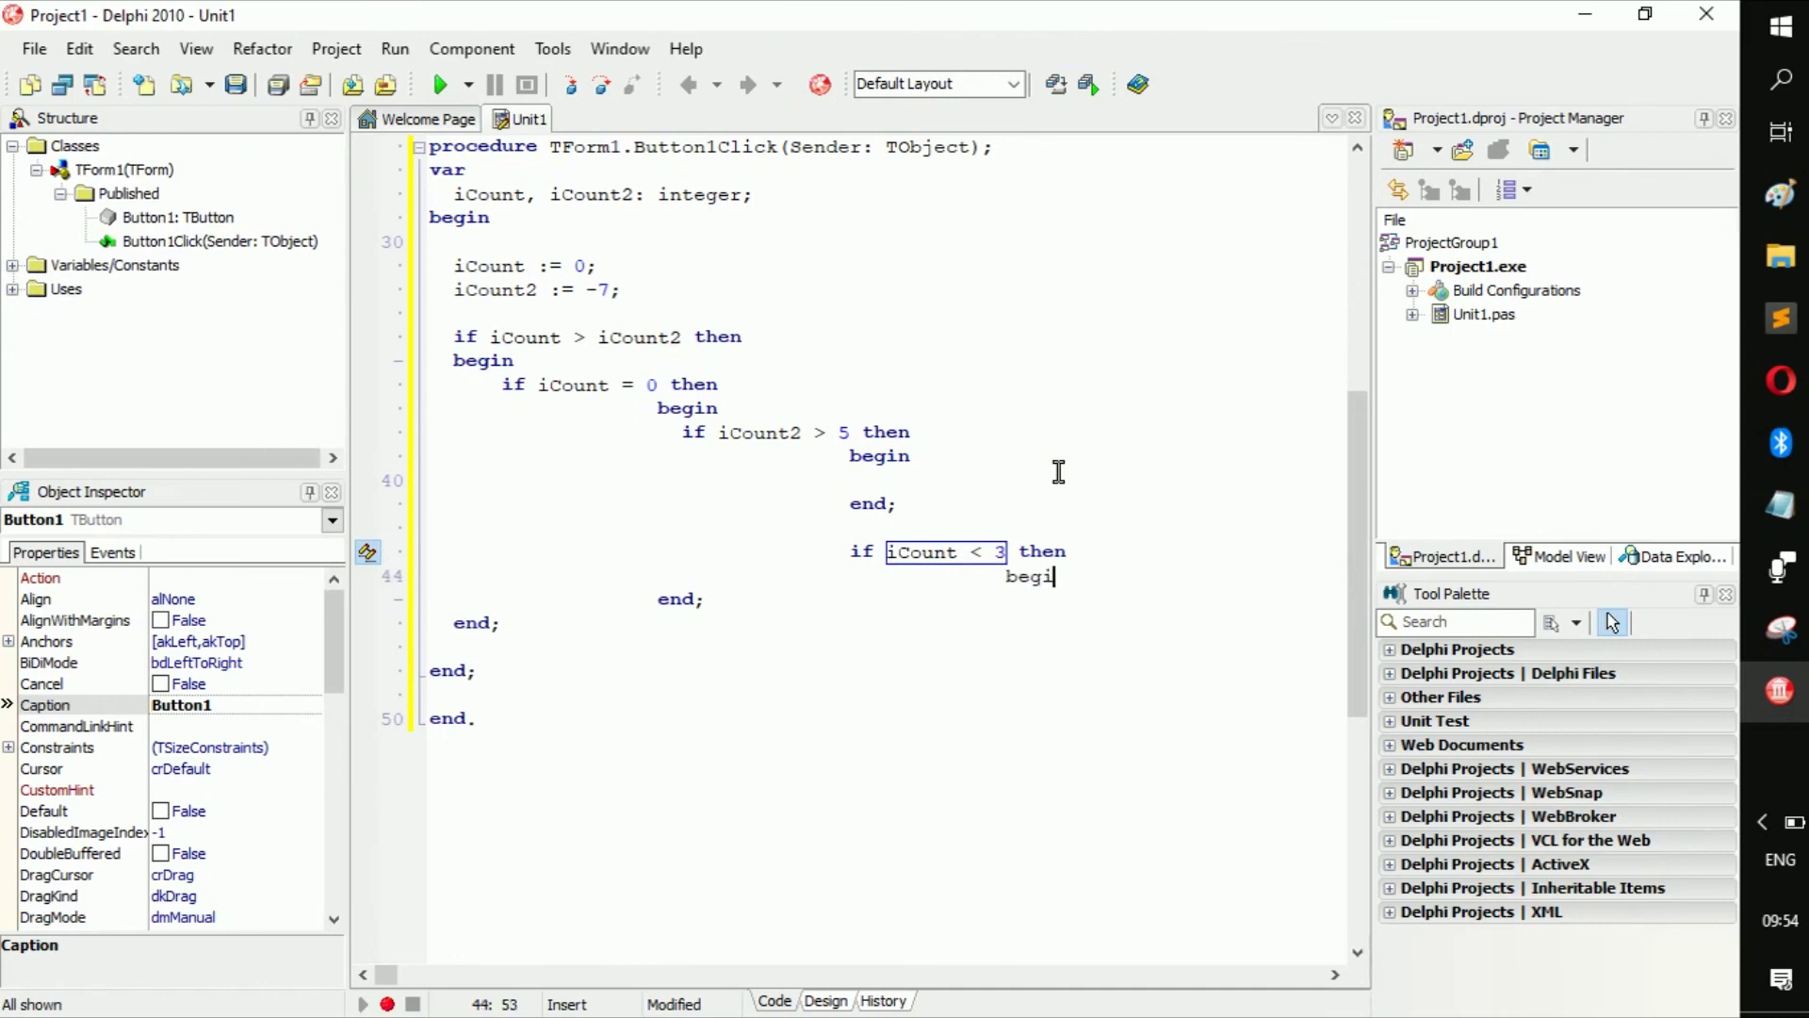
pyautogui.write('n')
pyautogui.press('Left')
pyautogui.press('Left')
pyautogui.press('Left')
pyautogui.press('Return')
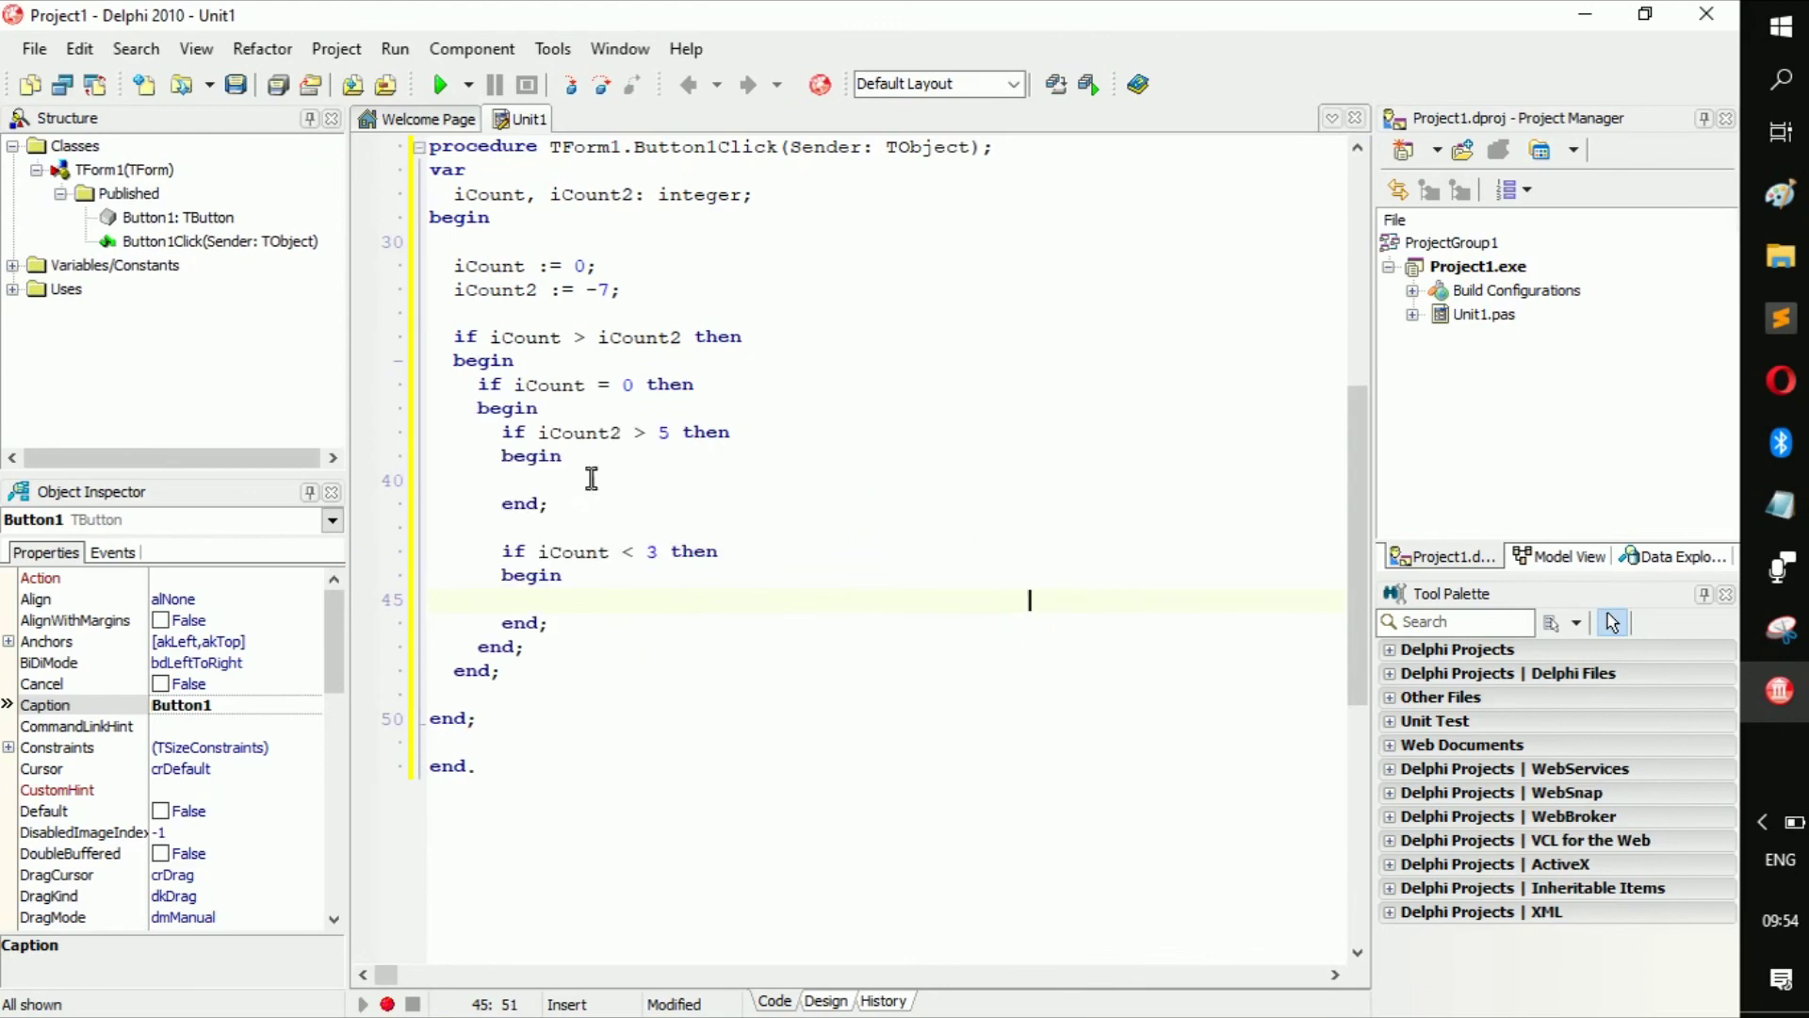
# - Reformat the nested blocks' indentation with Ctrl+D
pyautogui.click(563, 431)
pyautogui.hotkey('ctrl', 'd')
pyautogui.click(537, 600)
# - Add trailing // slash comments after each of the four if lines
pyautogui.click(820, 342)
pyautogui.write('/')
pyautogui.write('/')
pyautogui.click(733, 388)
pyautogui.write('//////')
pyautogui.click(807, 433)
pyautogui.write('////')
pyautogui.click(805, 554)
pyautogui.write('////')
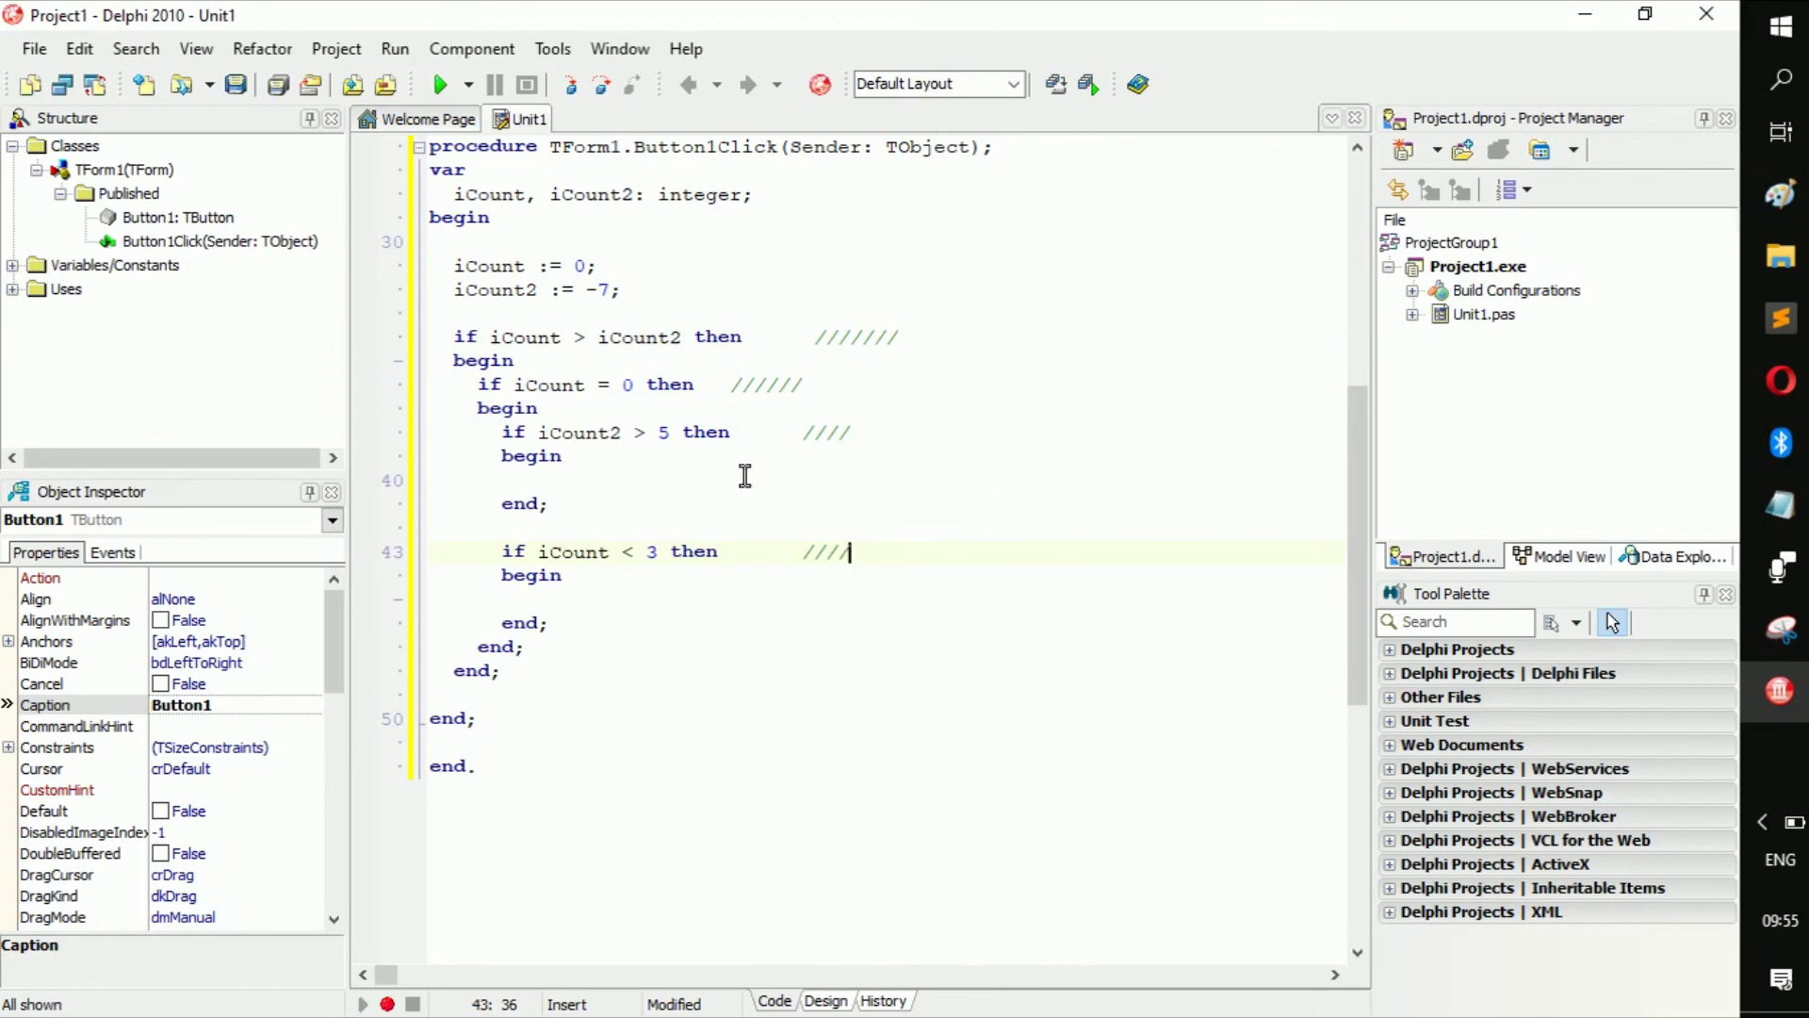
pyautogui.moveTo(618, 577)
pyautogui.mouseDown()
pyautogui.moveTo(443, 371)
pyautogui.moveTo(617, 702)
pyautogui.mouseUp()
pyautogui.click(442, 365)
pyautogui.click(740, 575)
pyautogui.moveTo(467, 337); pyautogui.dragTo(802, 313)
pyautogui.click(791, 351)
pyautogui.moveTo(481, 386); pyautogui.dragTo(719, 385)
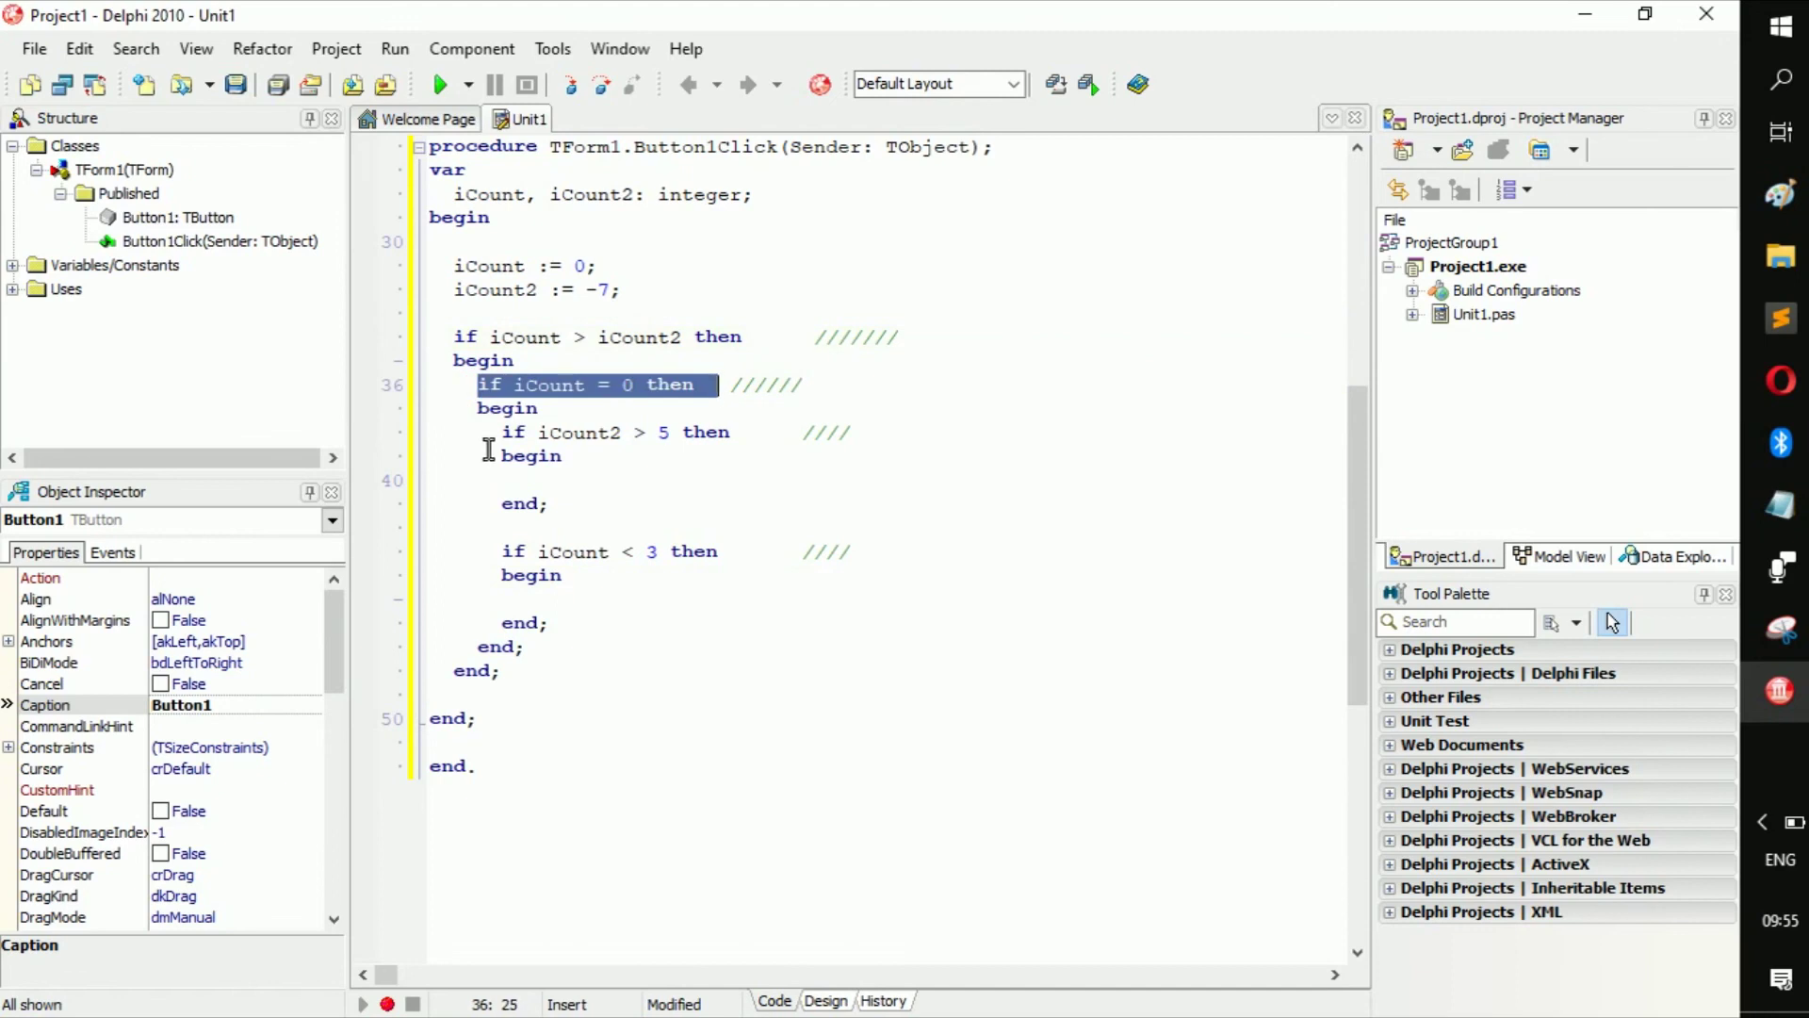
pyautogui.click(594, 473)
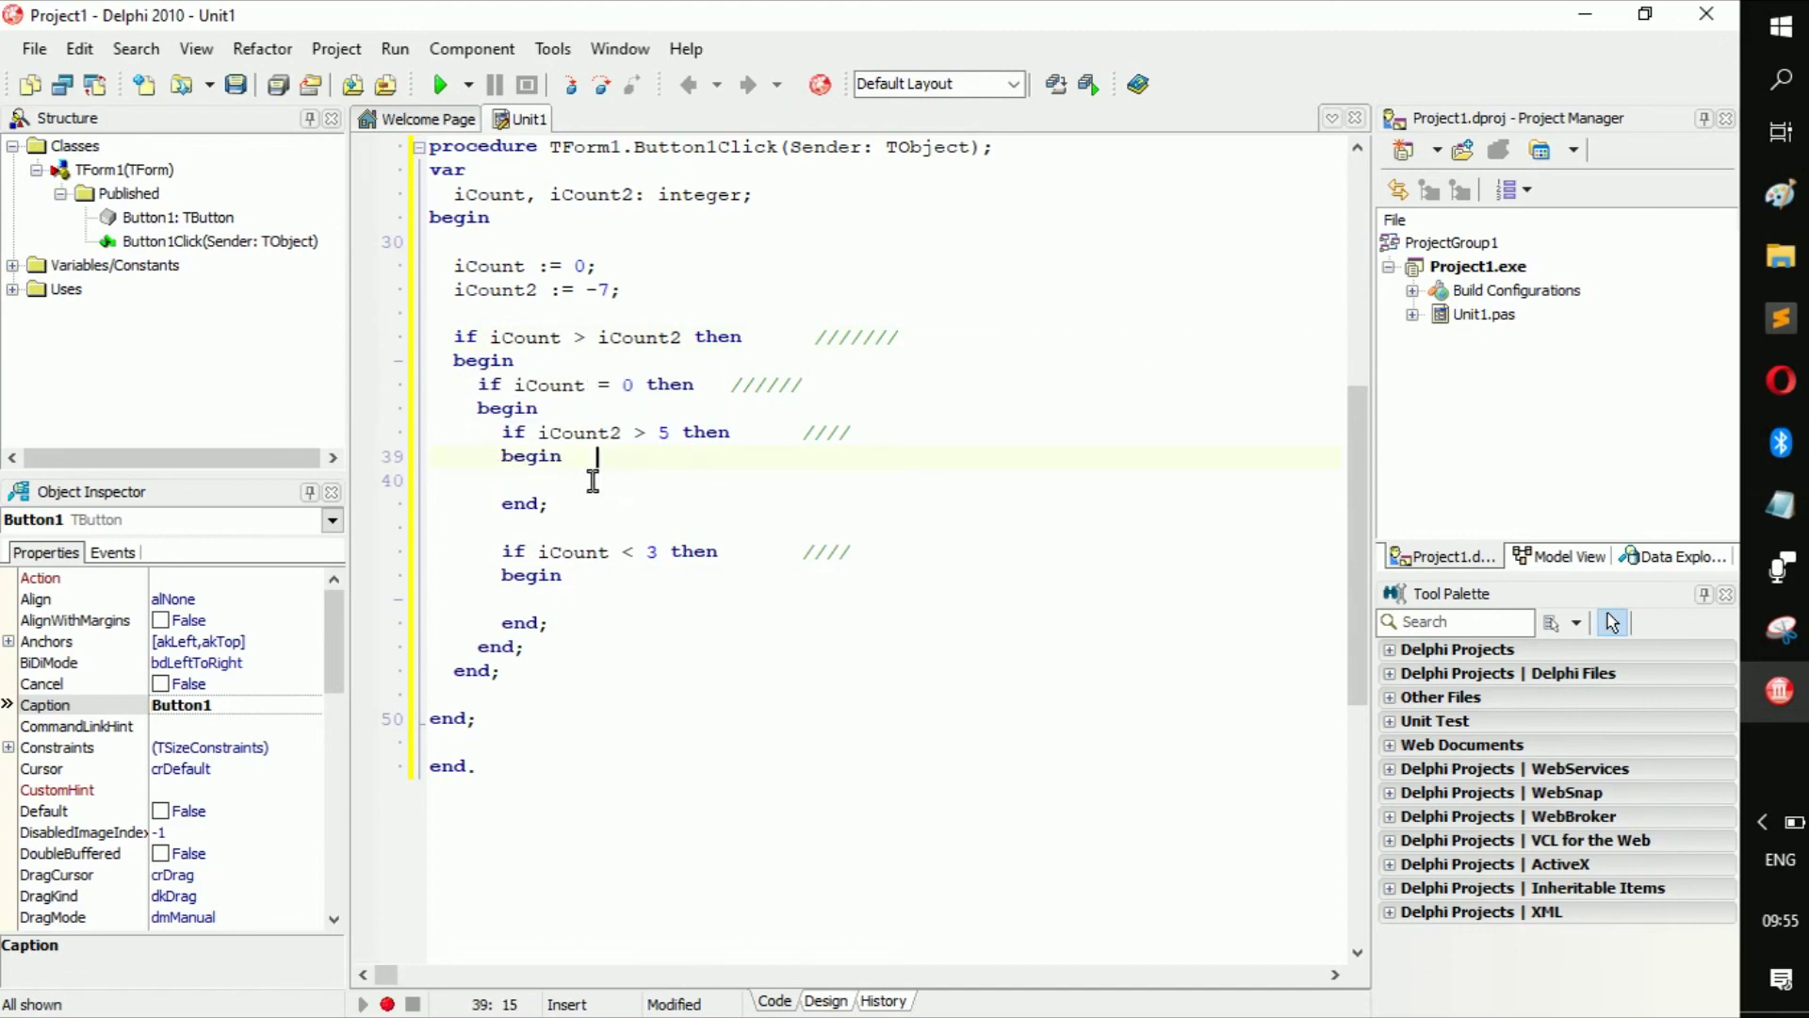
pyautogui.moveTo(562, 455); pyautogui.dragTo(502, 432)
pyautogui.click(512, 384)
pyautogui.doubleClick(544, 385)
pyautogui.doubleClick(627, 385)
pyautogui.click(535, 440)
pyautogui.click(561, 504)
pyautogui.press('BackSpace')
pyautogui.write('else')
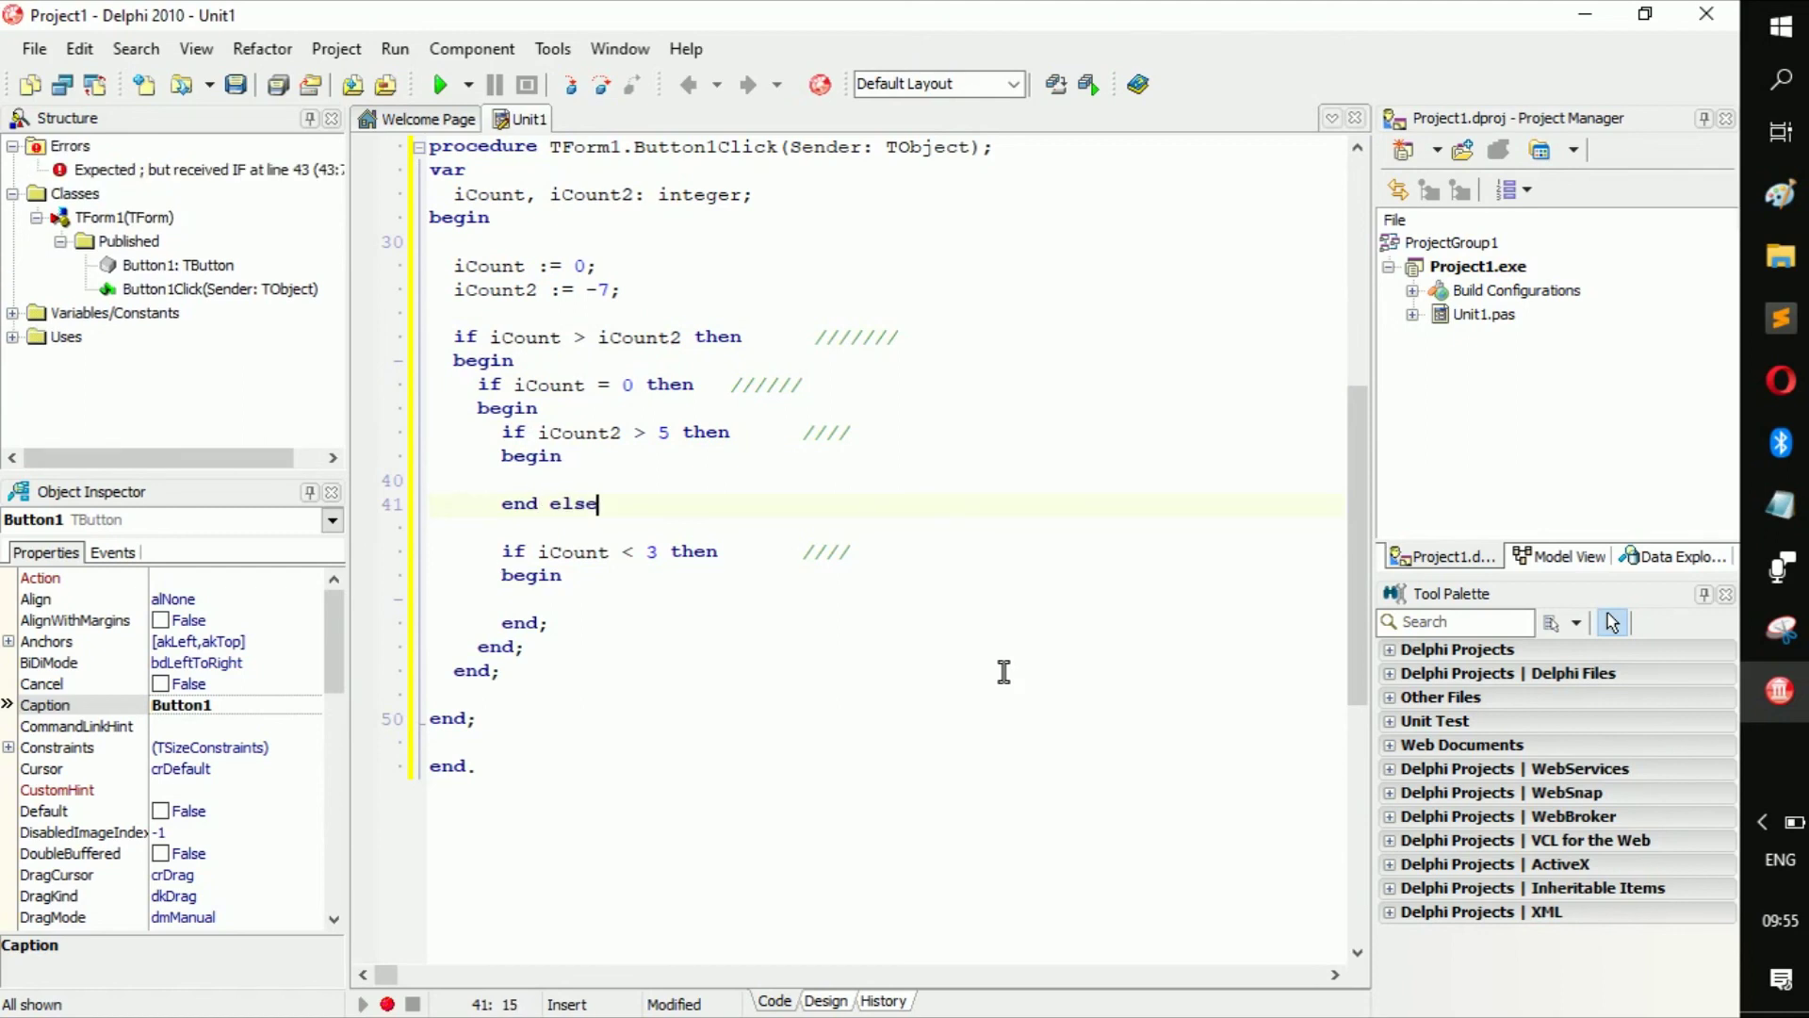
pyautogui.press('BackSpace')
pyautogui.press('BackSpace')
pyautogui.press('BackSpace')
pyautogui.press('BackSpace')
pyautogui.press('BackSpace')
pyautogui.write(';')
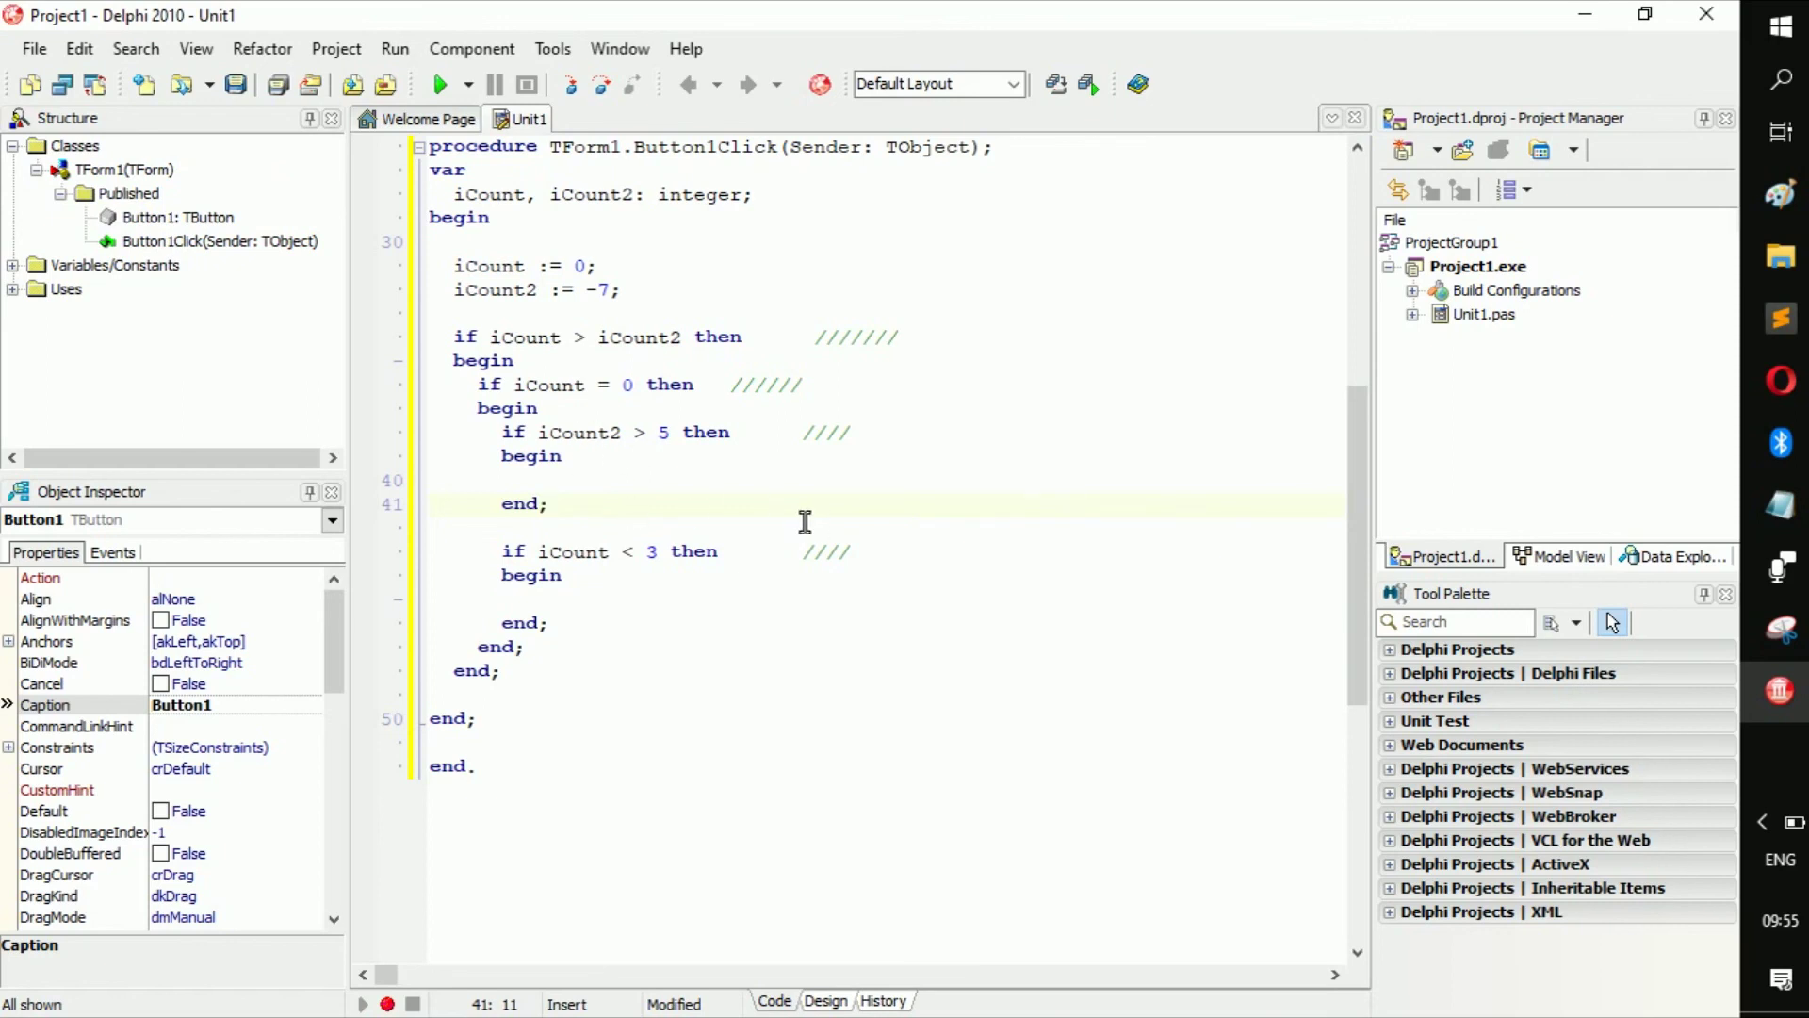
pyautogui.click(526, 674)
pyautogui.press('BackSpace')
pyautogui.write('lse')
pyautogui.press('BackSpace')
pyautogui.press('BackSpace')
pyautogui.press('BackSpace')
pyautogui.press('BackSpace')
pyautogui.press('BackSpace')
pyautogui.write(';')
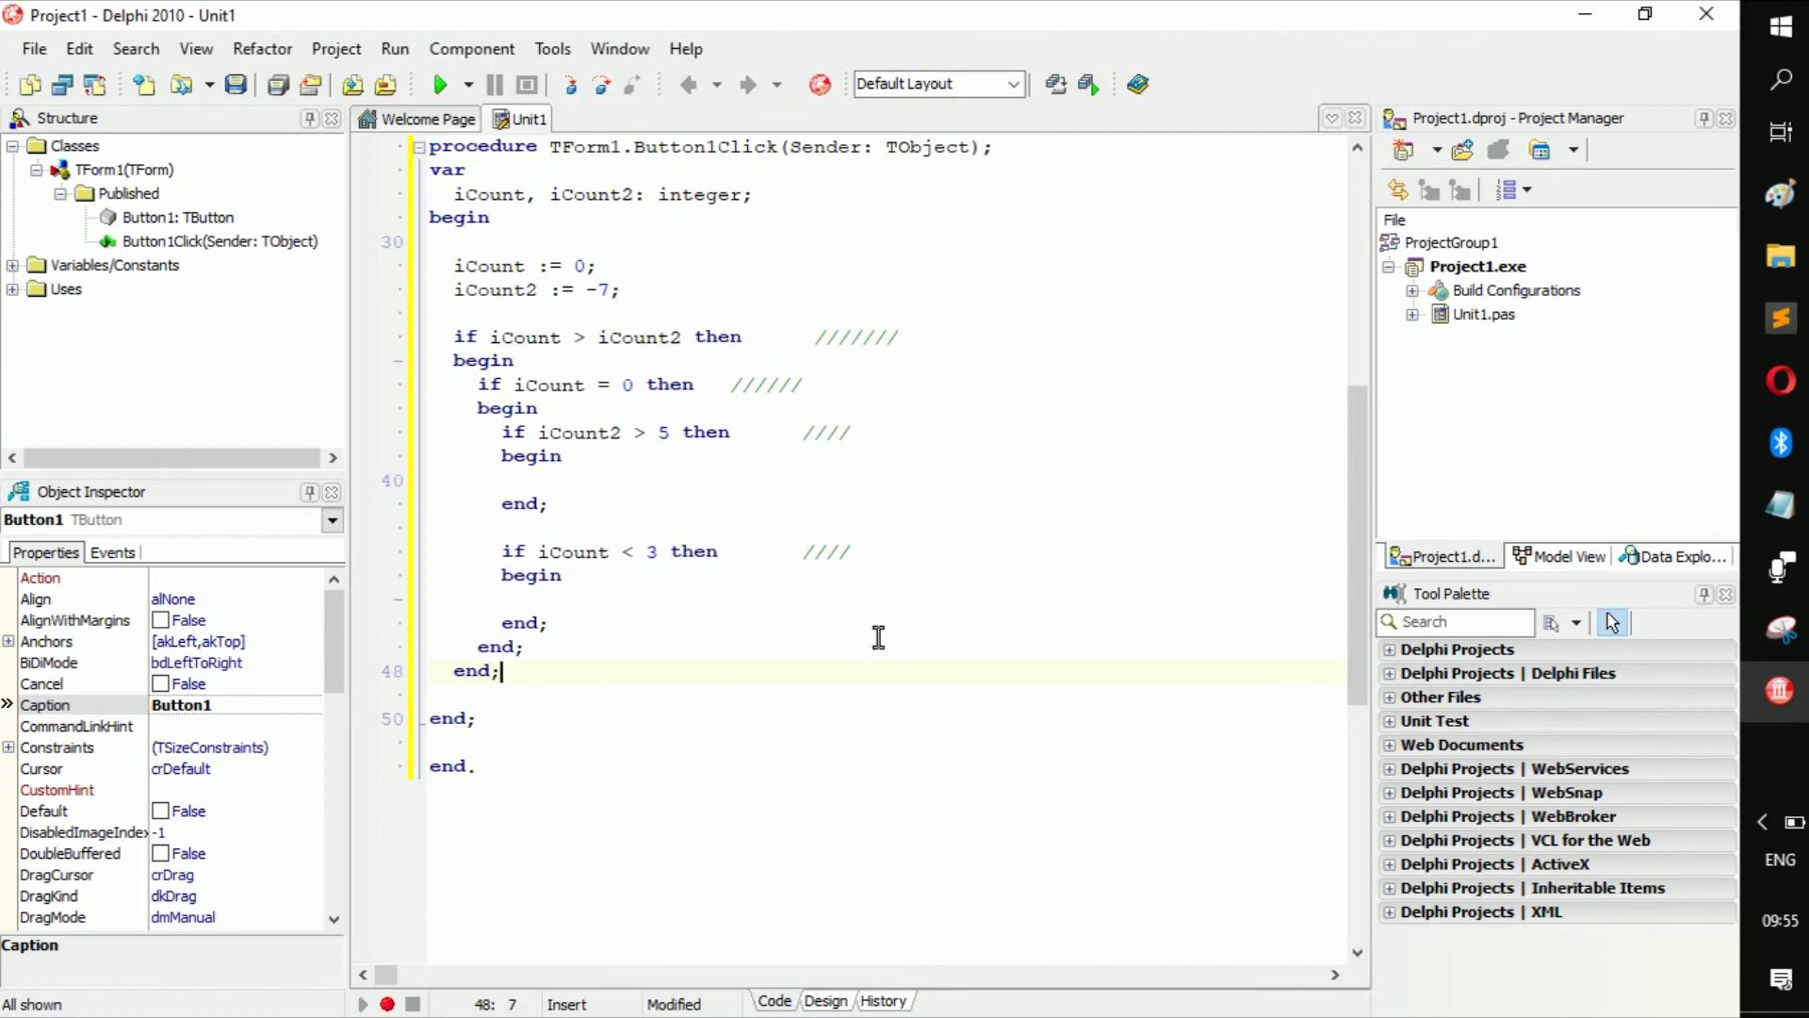